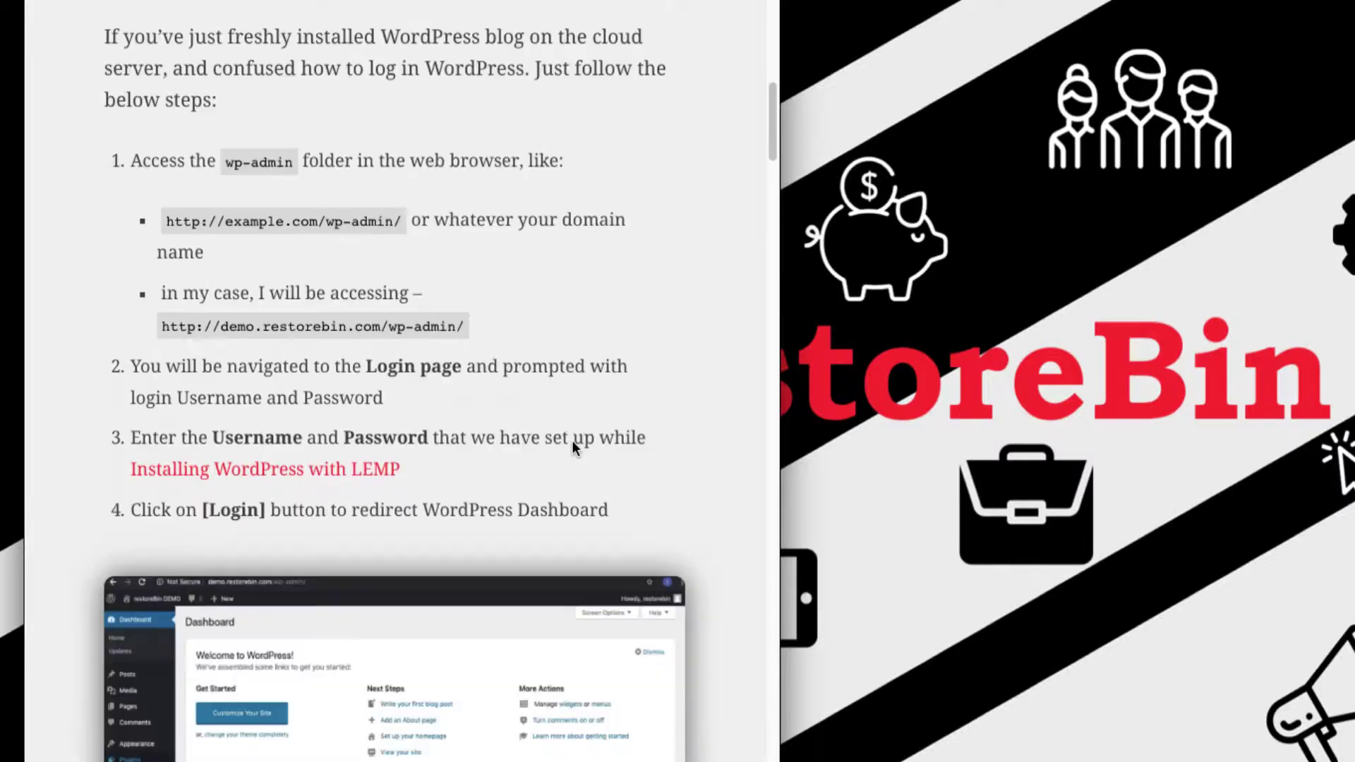
scroll(566, 523, "down", 18)
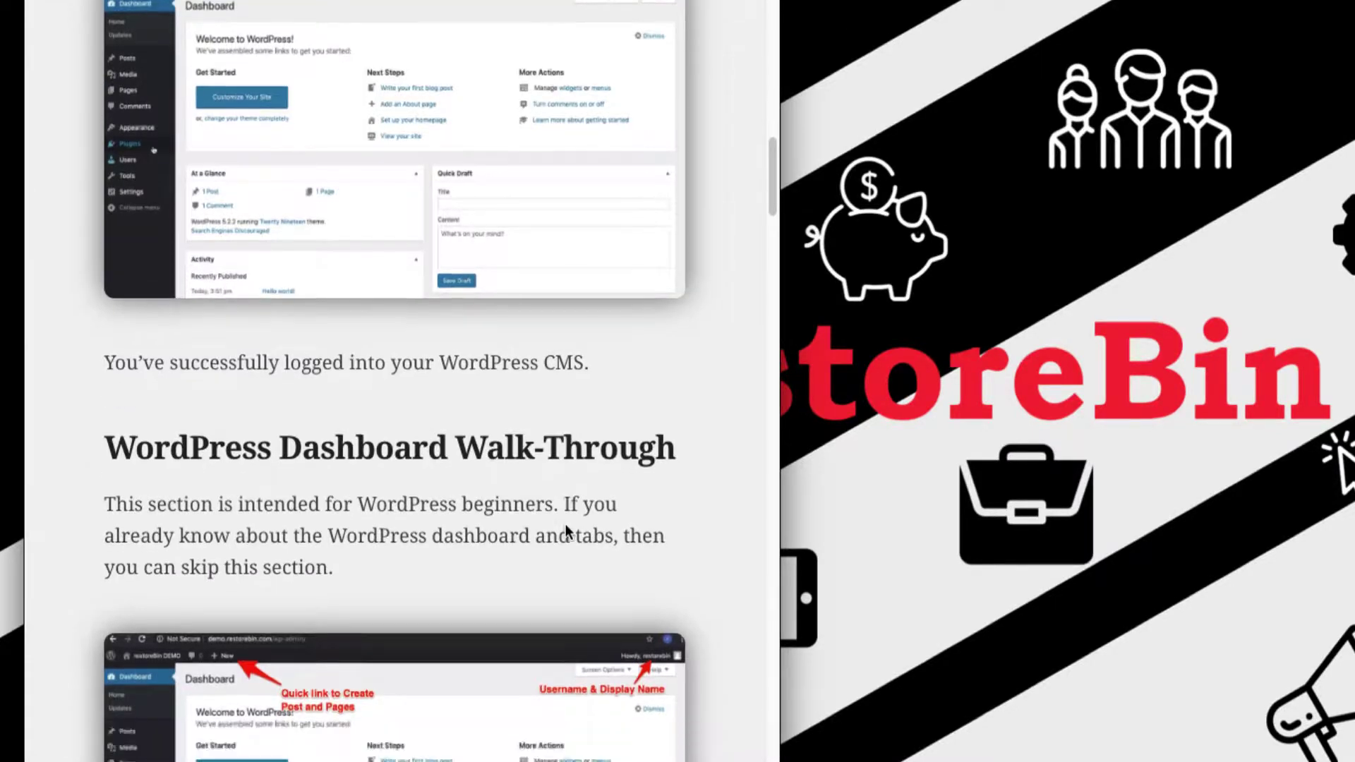
scroll(566, 523, "down", 2)
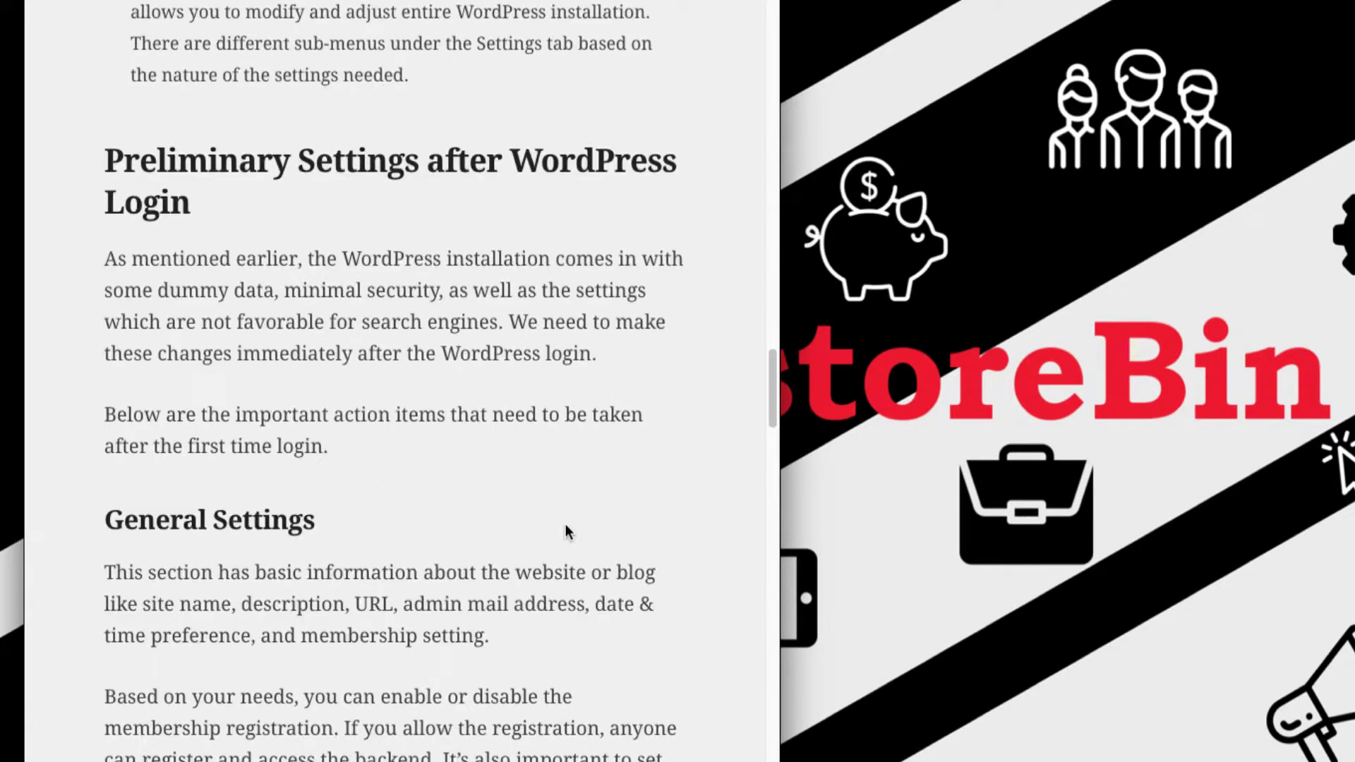
scroll(566, 526, "up", 20)
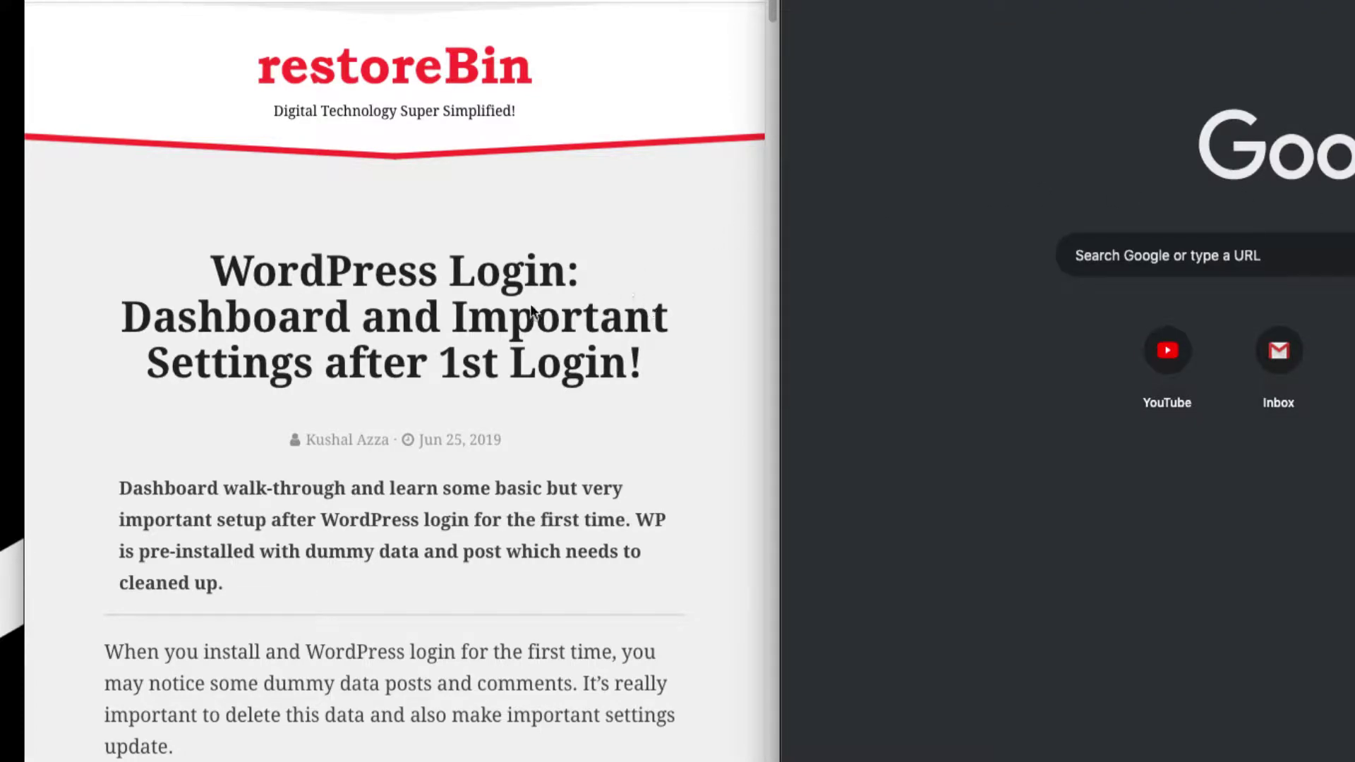
scroll(350, 410, "down", 15)
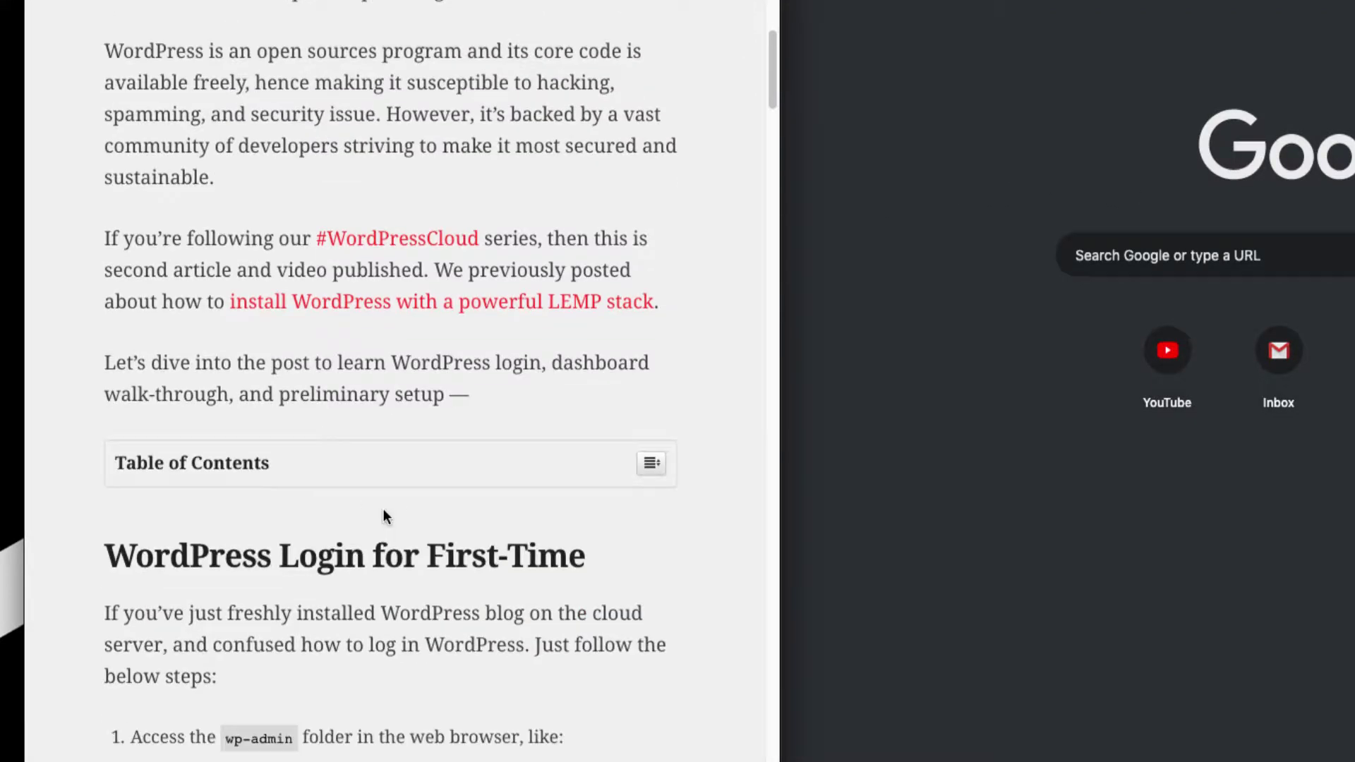
scroll(407, 506, "down", 1)
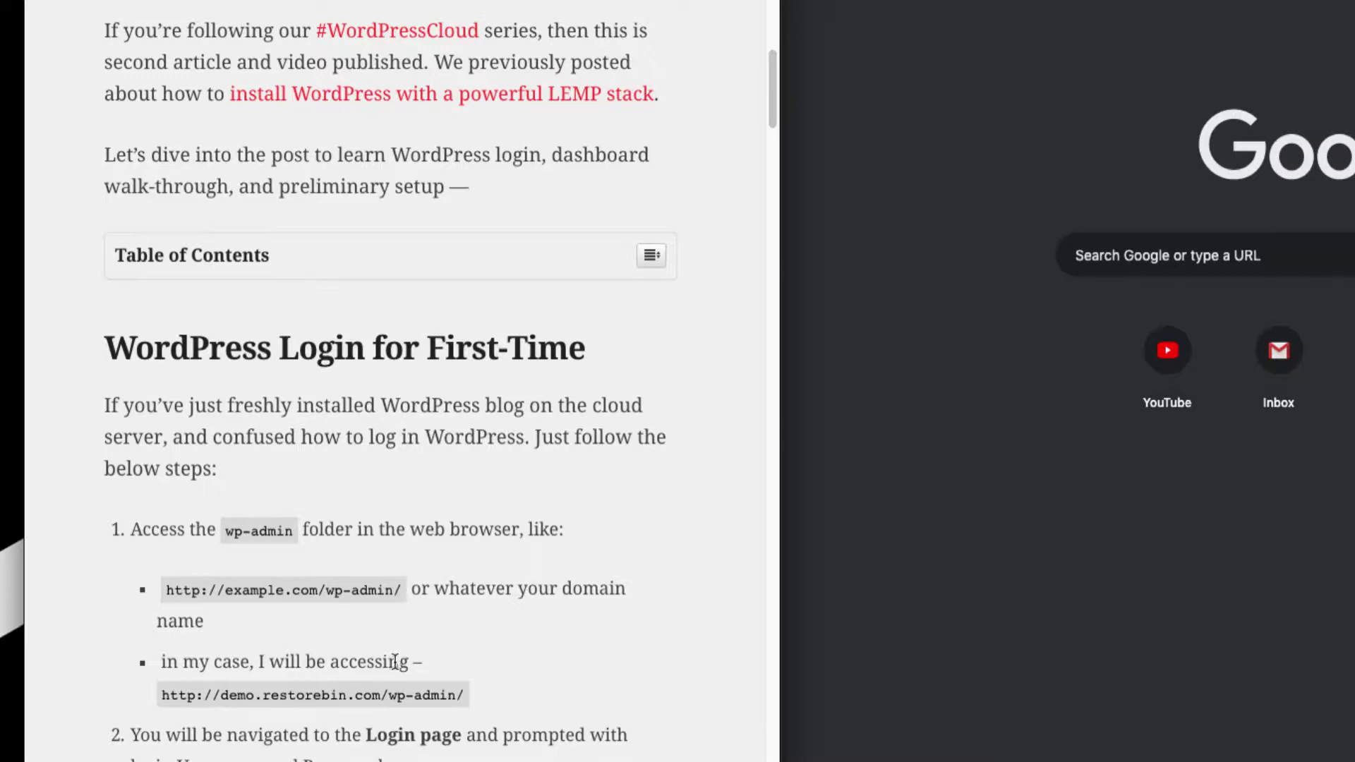
left_click_drag(469, 694, 158, 701)
key("super+c")
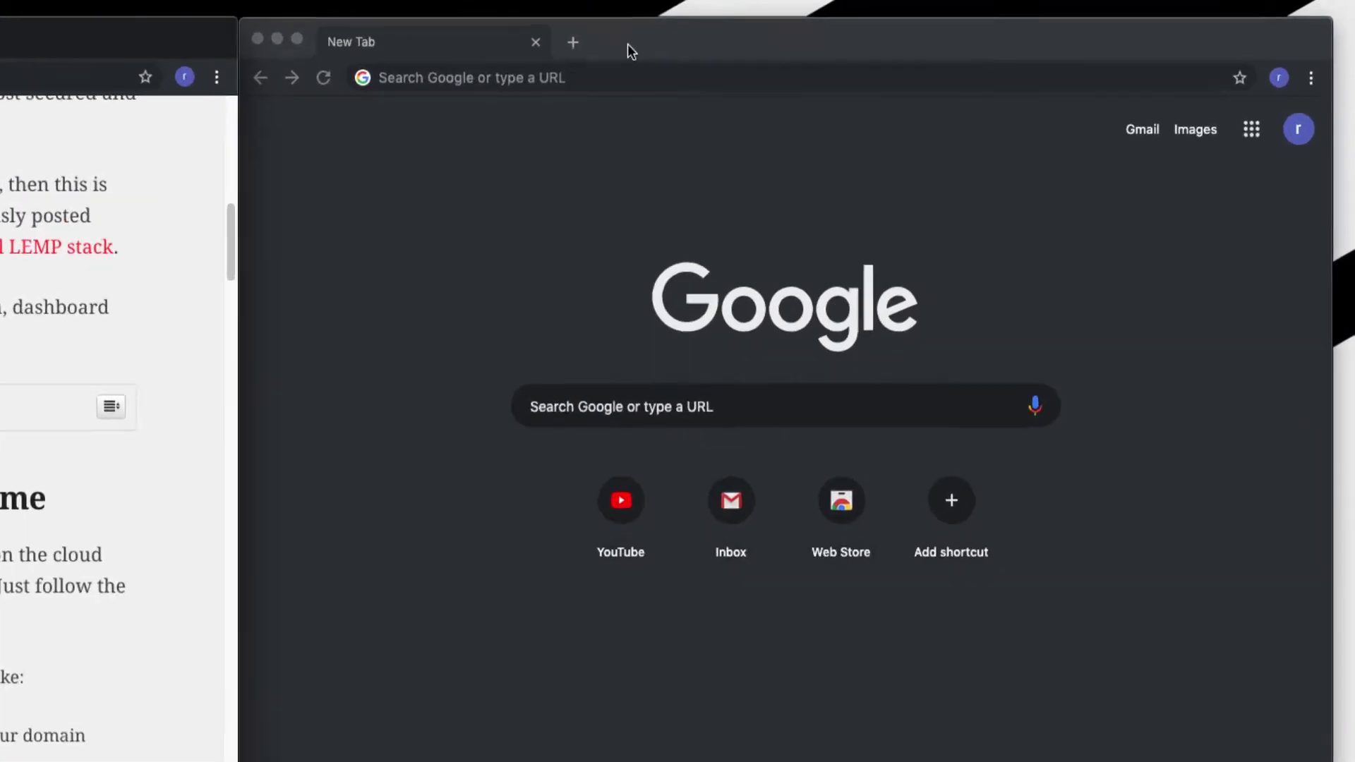
Load the copied wp-admin address in the other browser window and log in with the prefilled credentials and Remember Me enabled.
left_click(822, 56)
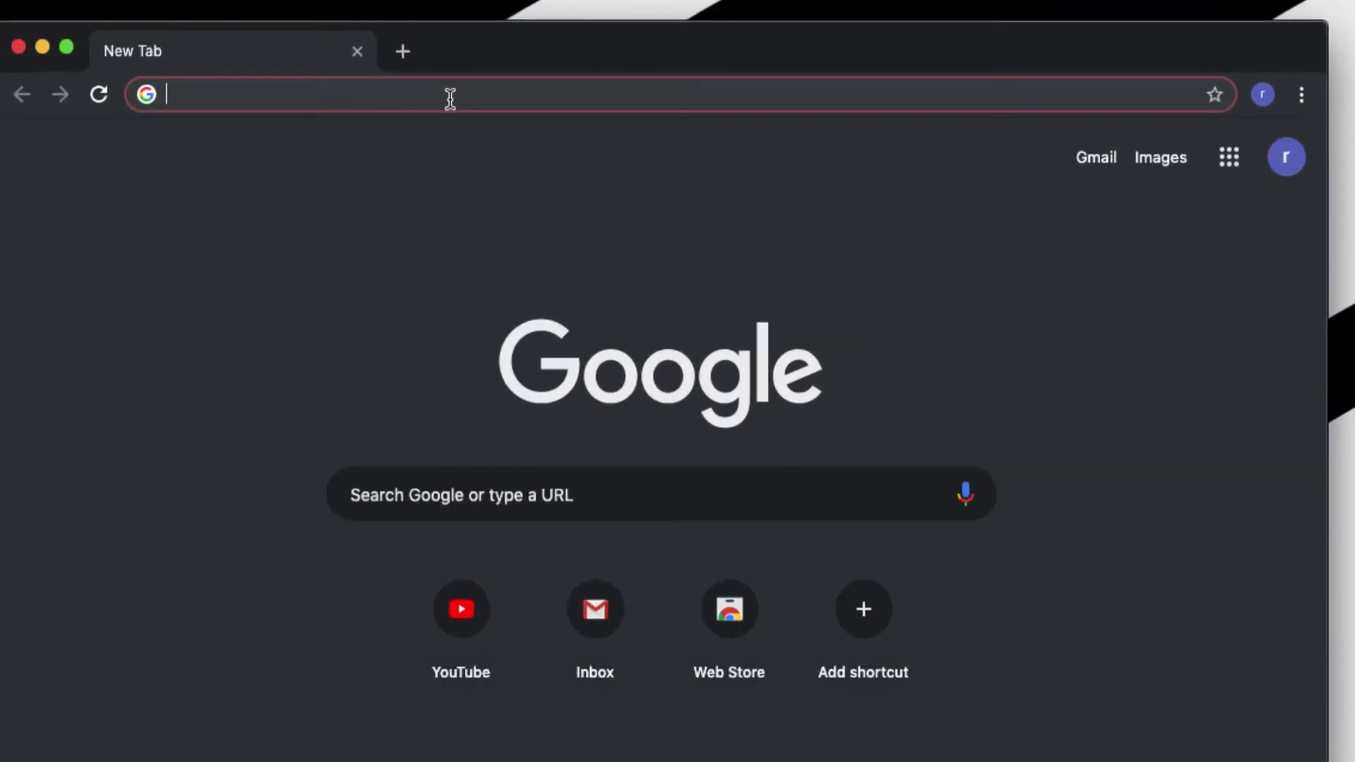
key("super+v")
key("Return")
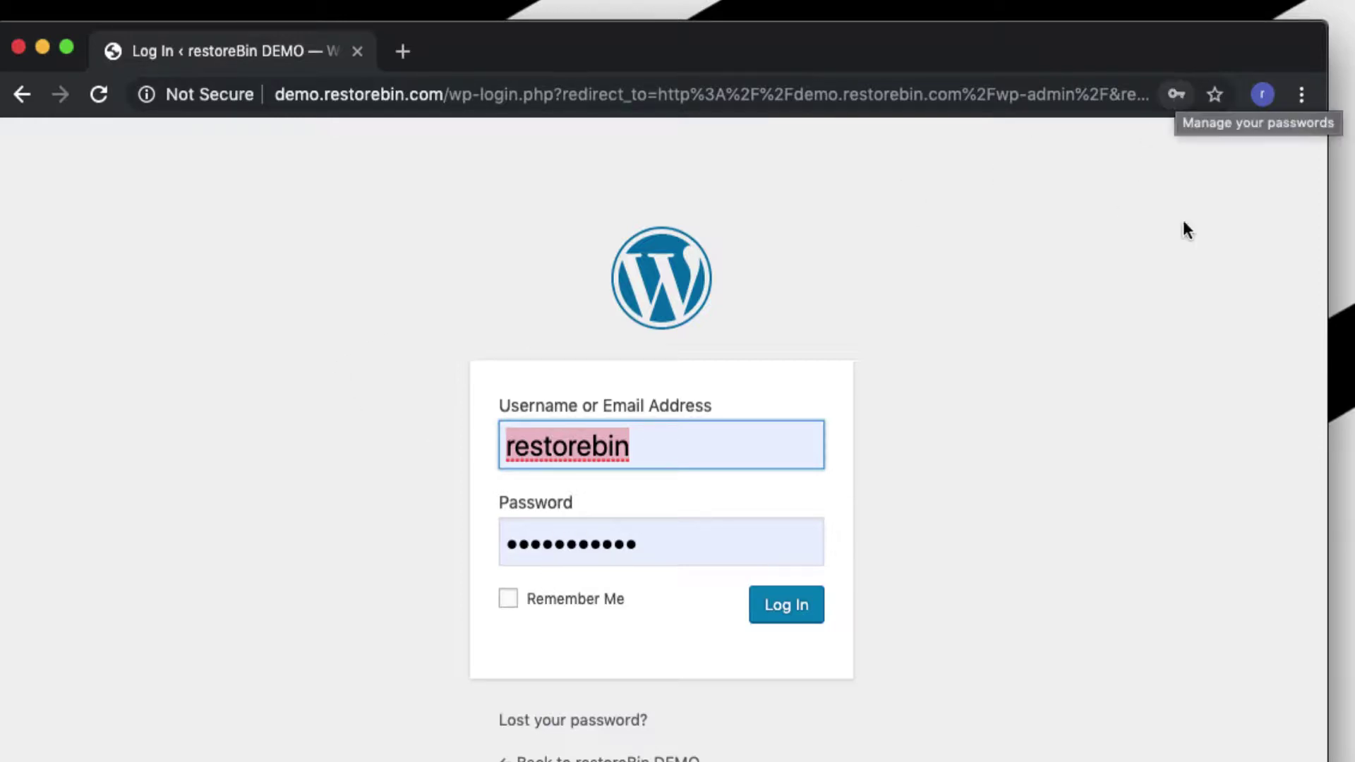
left_click(507, 601)
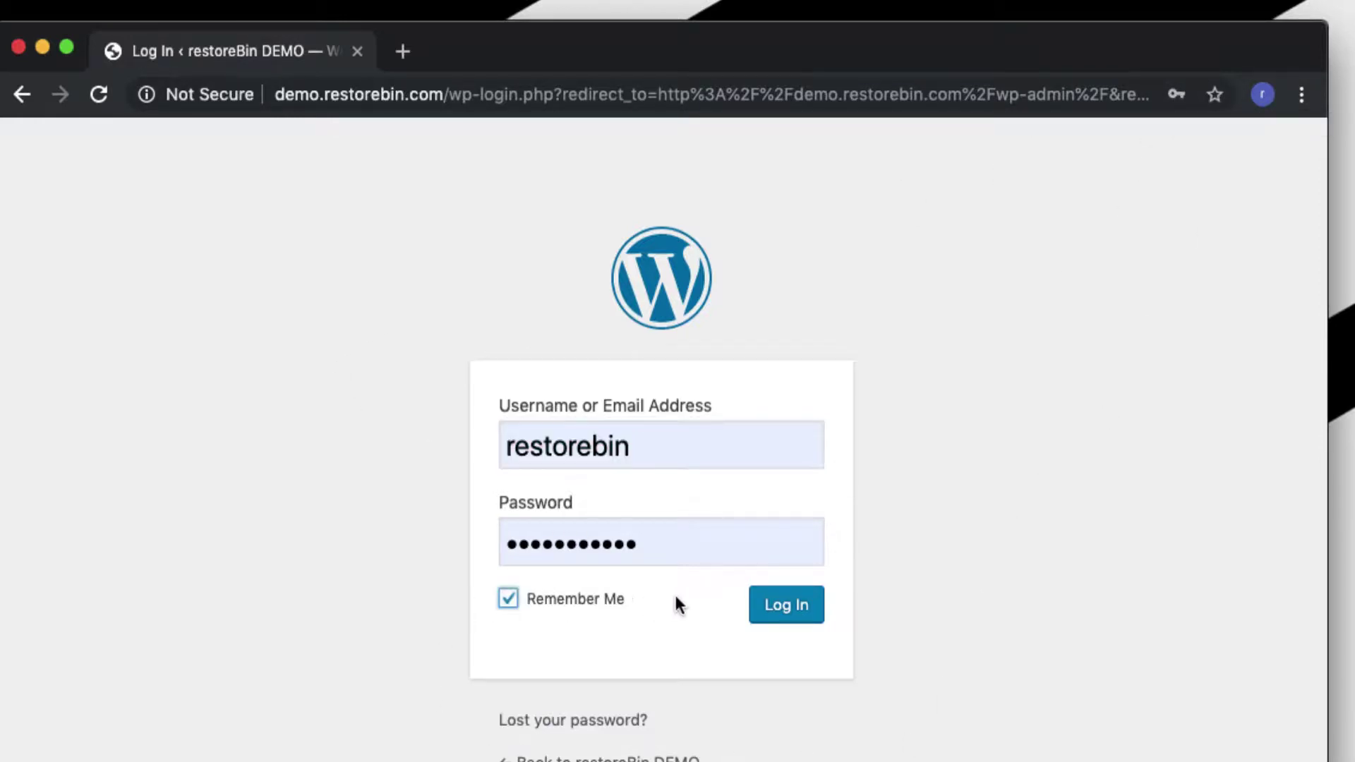
left_click(784, 605)
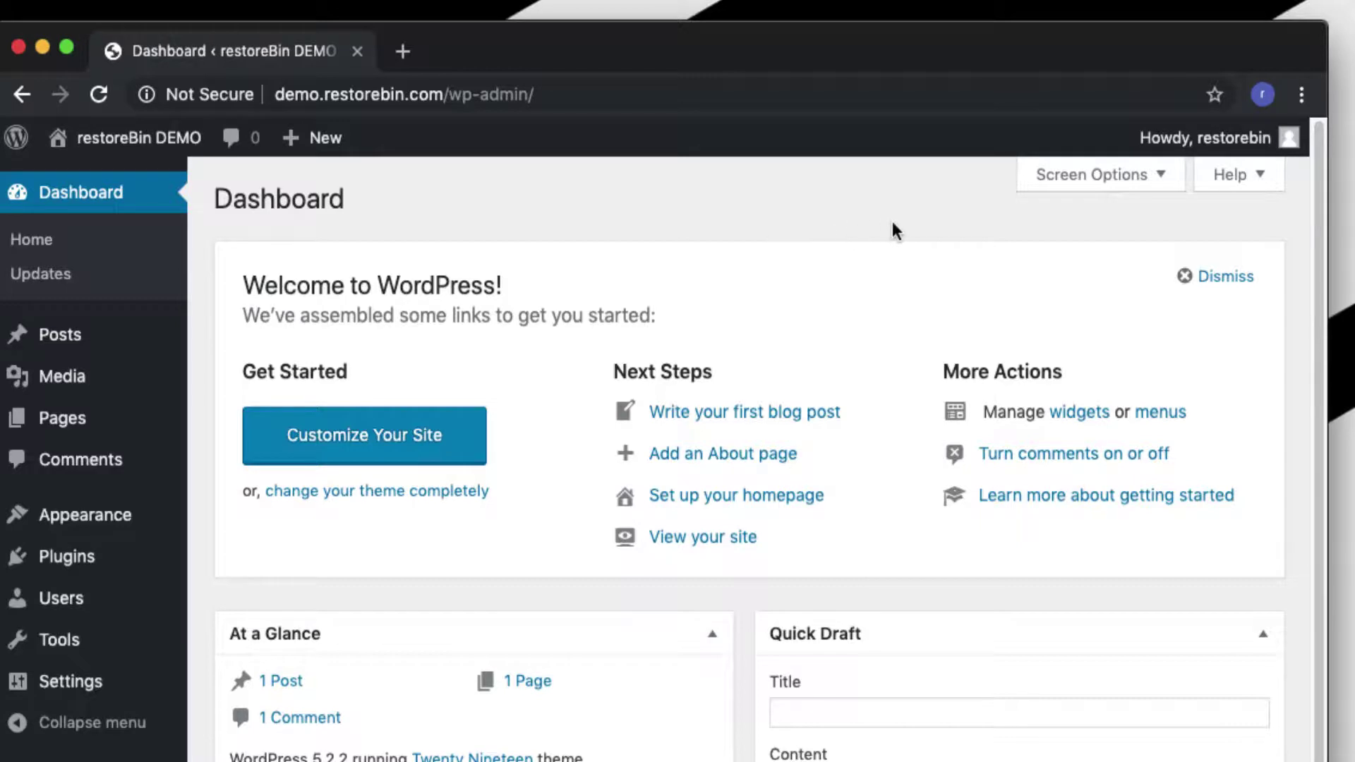
Look over the Dashboard page's welcome section, At a Glance and Quick Draft boxes.
scroll(687, 615, "down", 1)
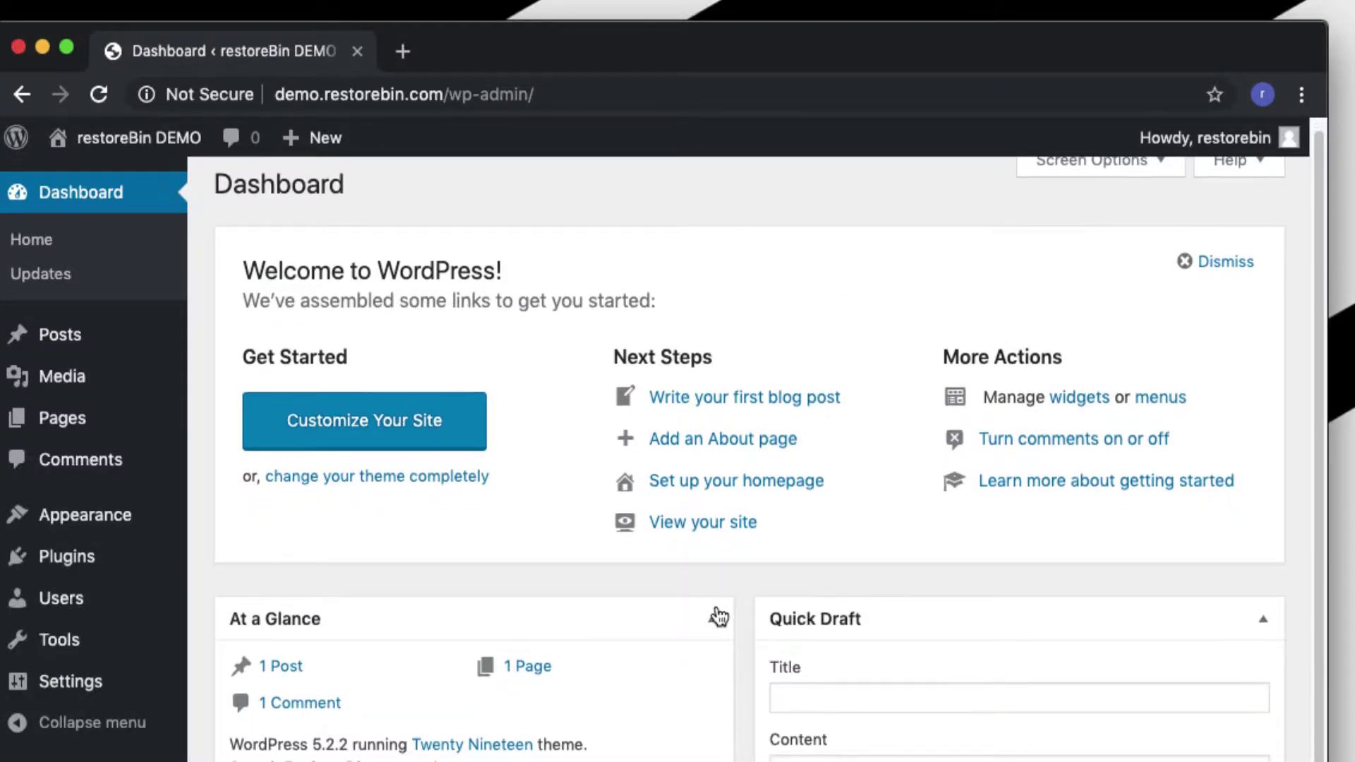
scroll(717, 614, "down", 2)
scroll(748, 575, "up", 3)
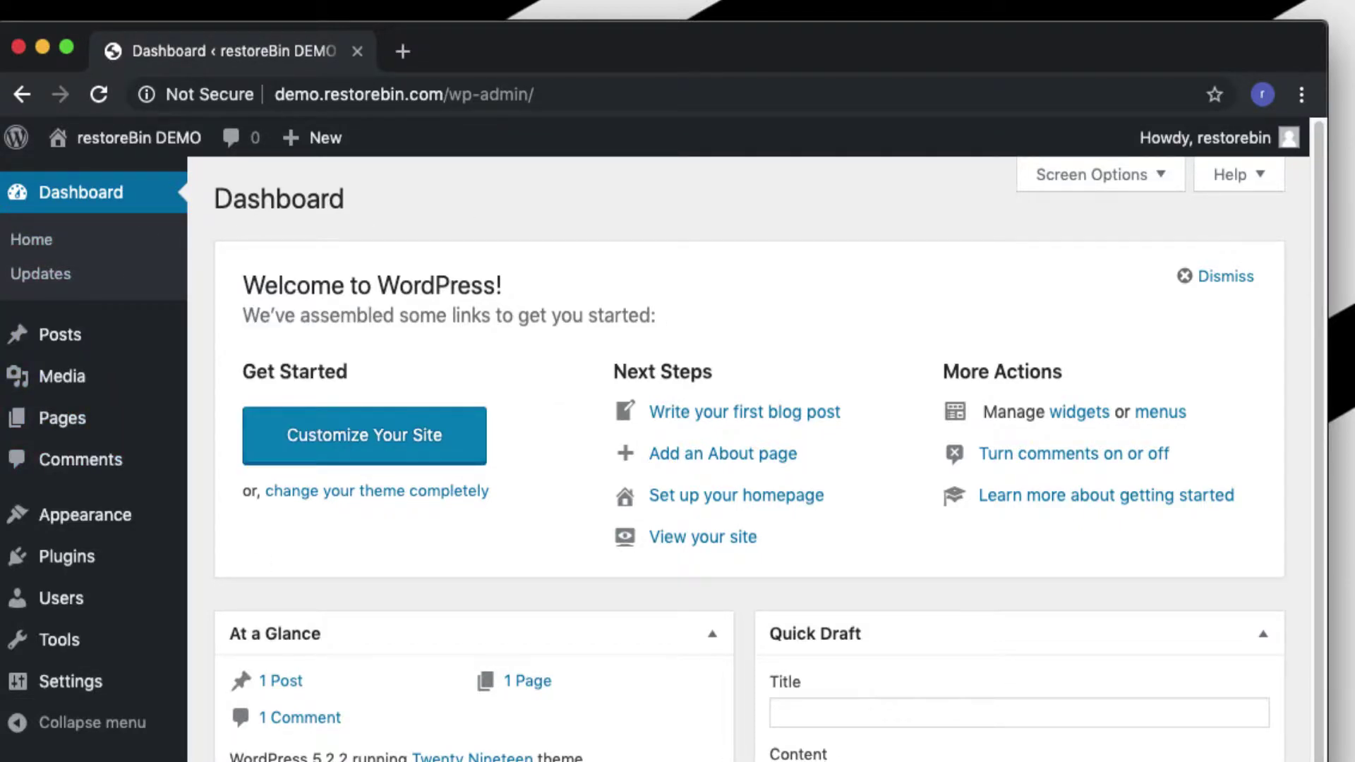
Examine the admin entries for Posts, Media, Pages, Comments, Appearance and Plugins together with their submenu options.
key("super+Tab")
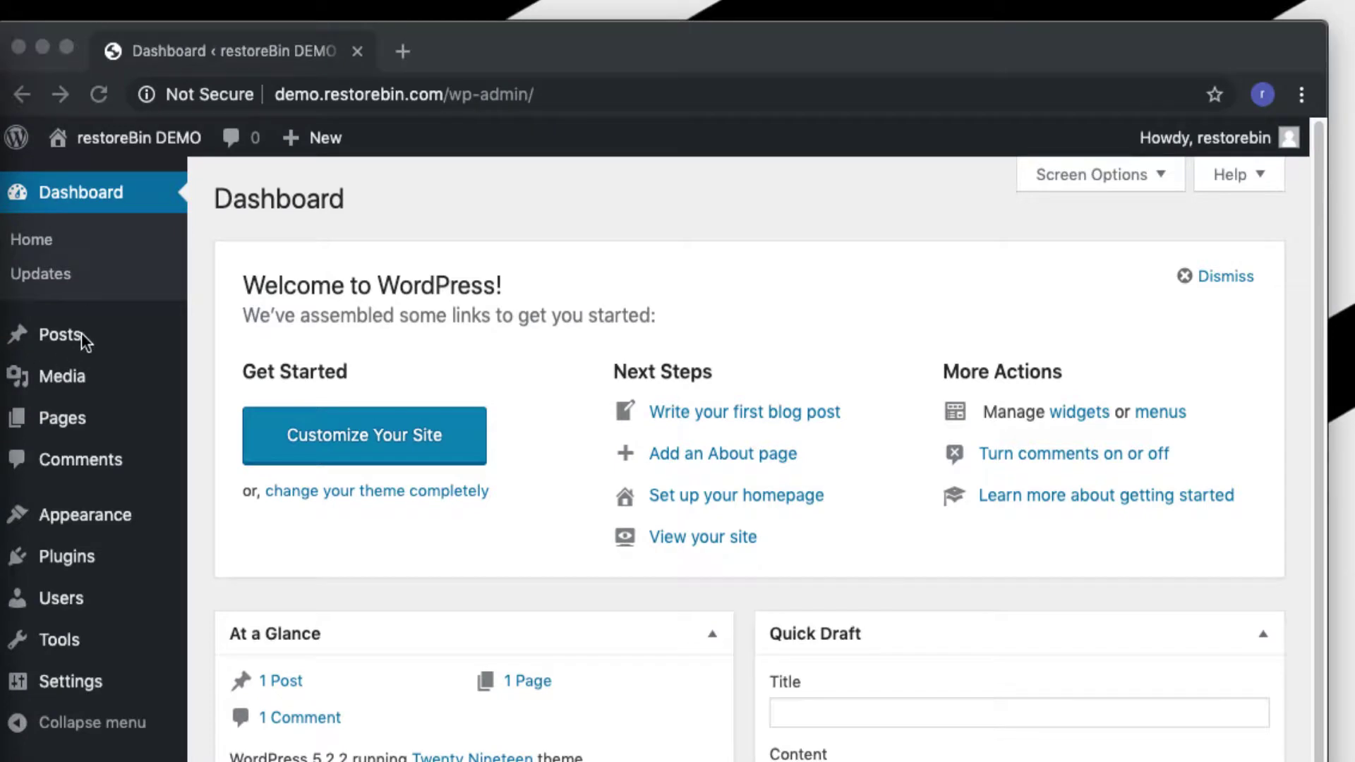
left_click(198, 332)
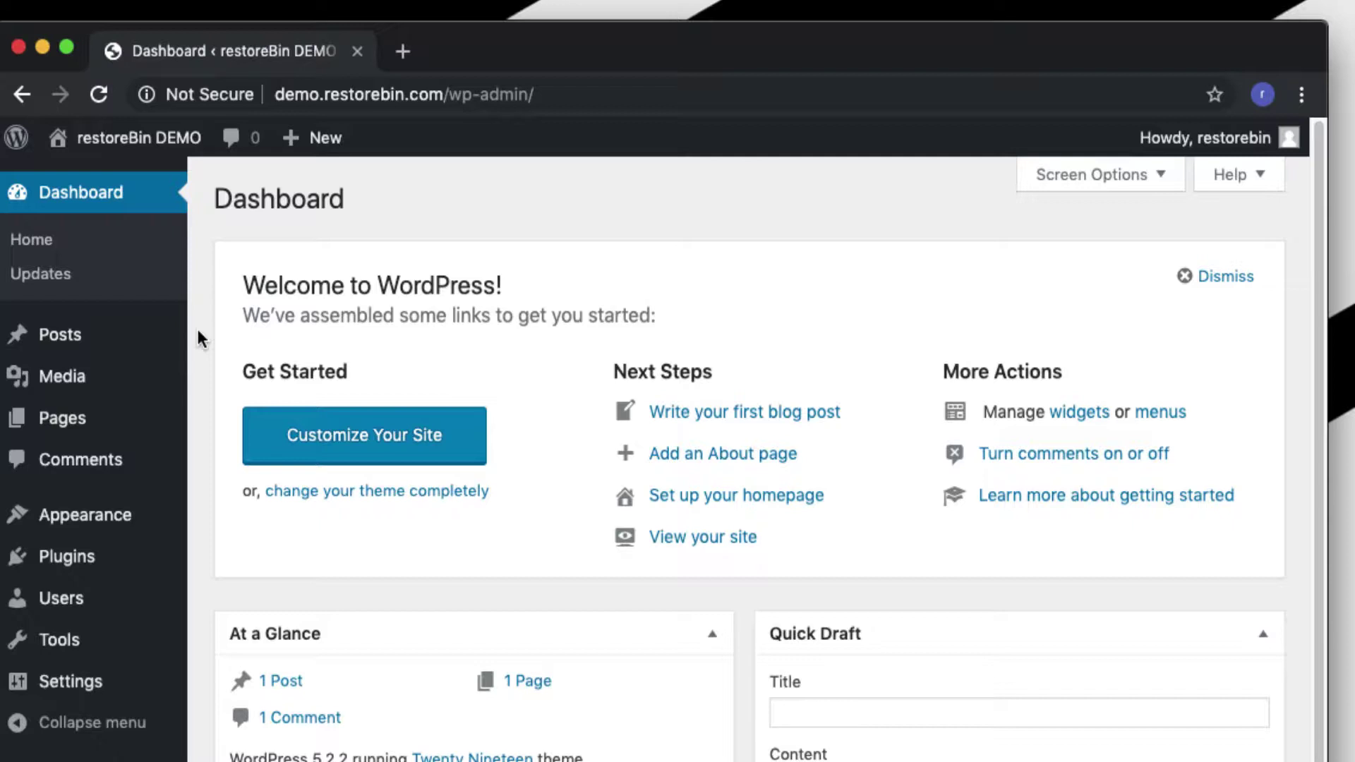
mouse_move(68, 344)
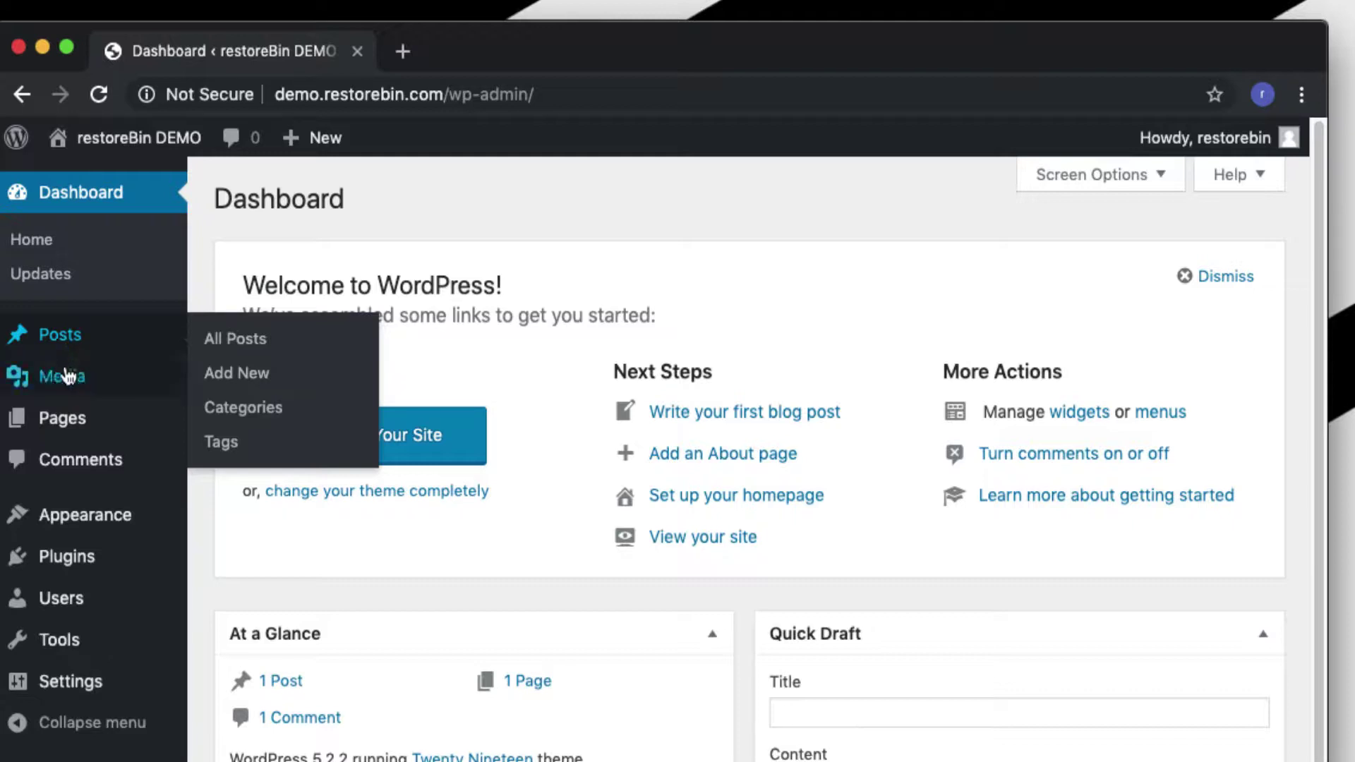
mouse_move(67, 385)
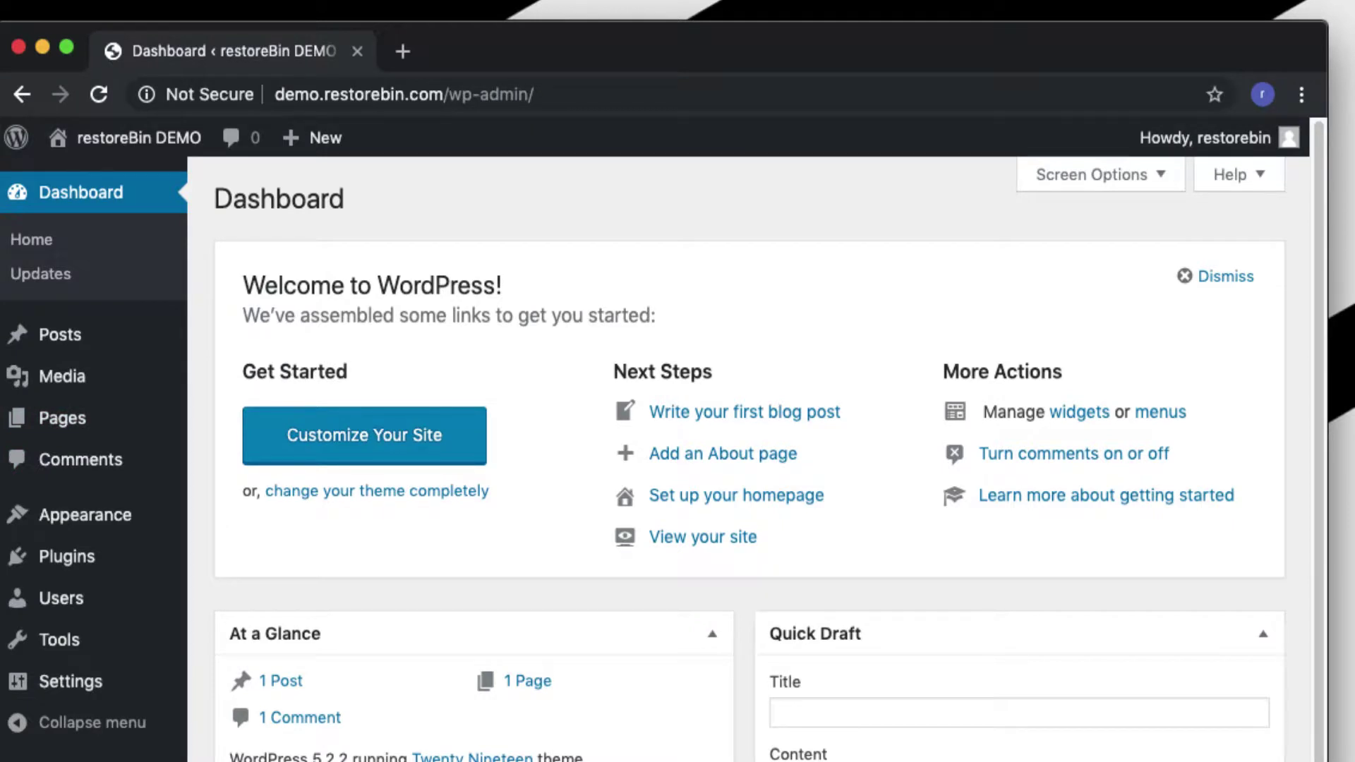
mouse_move(113, 380)
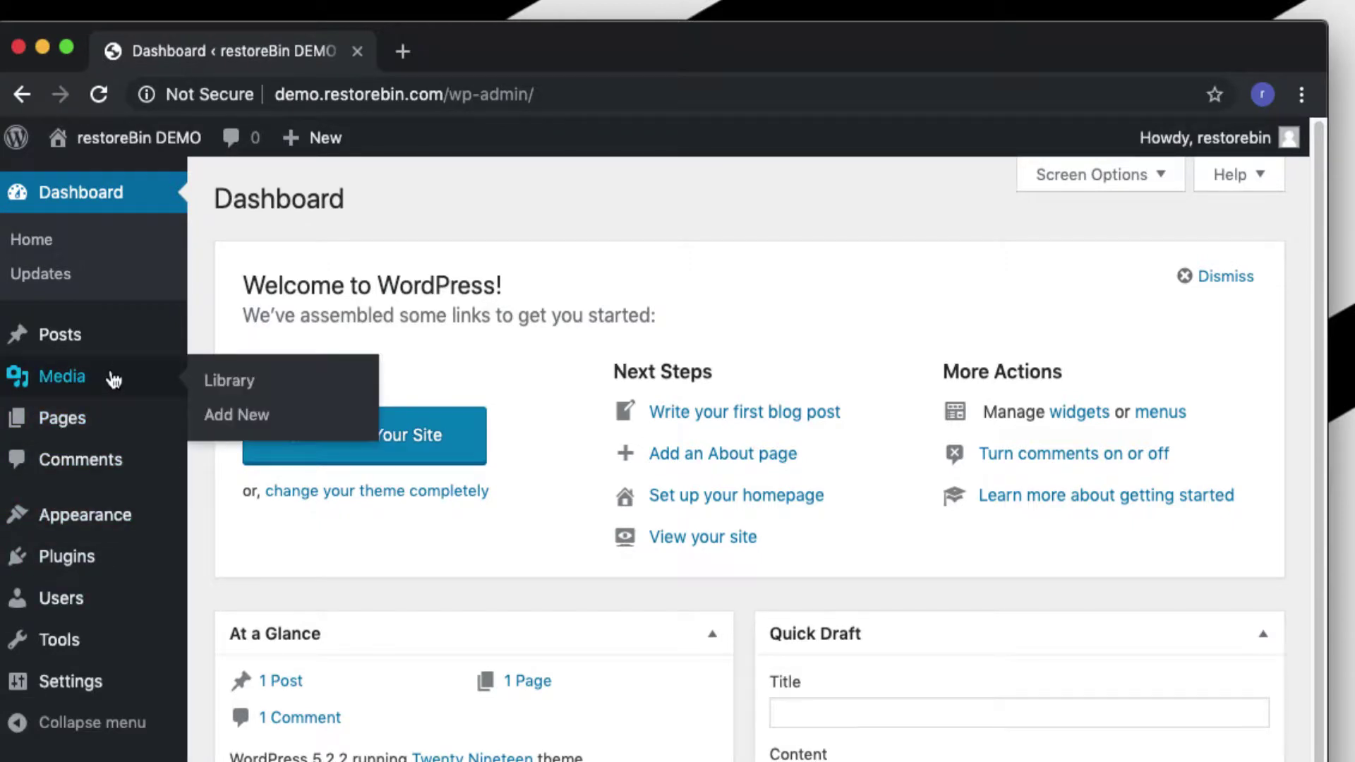
mouse_move(114, 422)
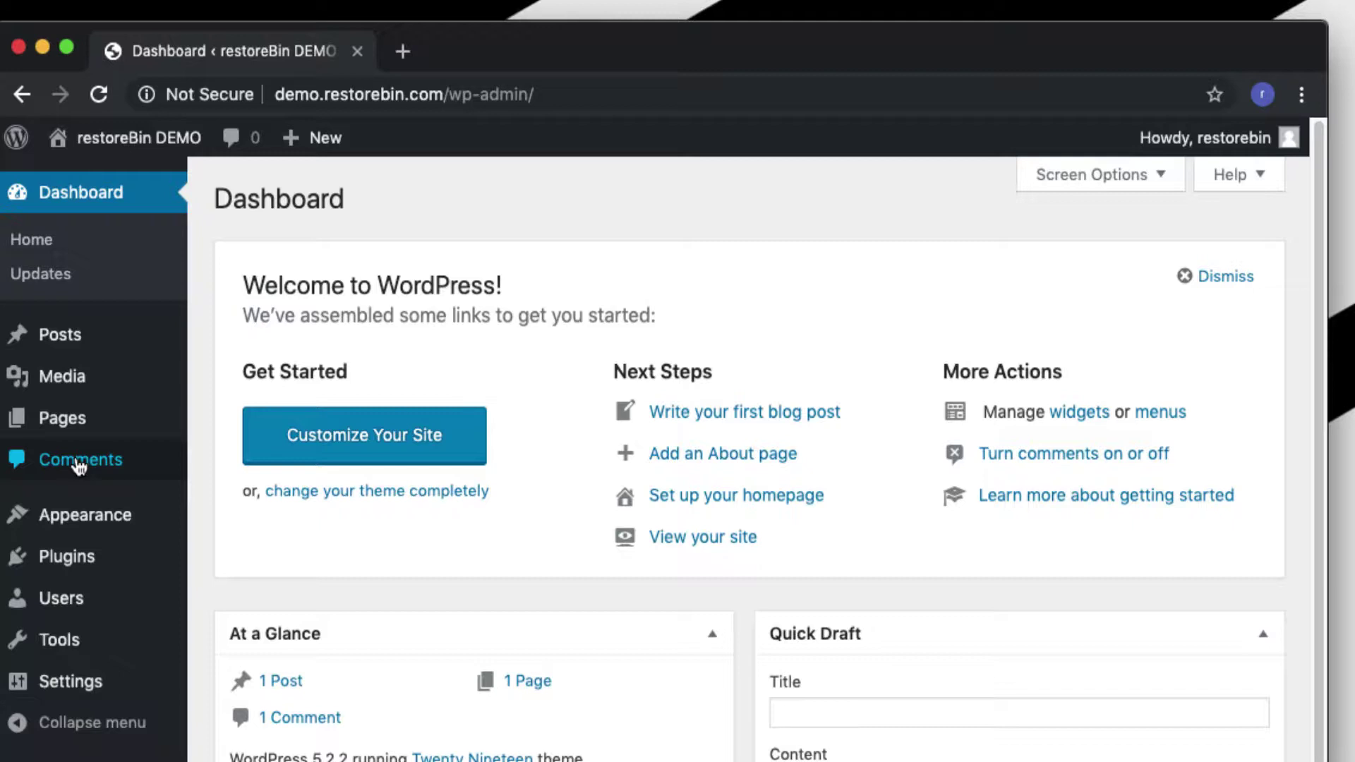
mouse_move(104, 528)
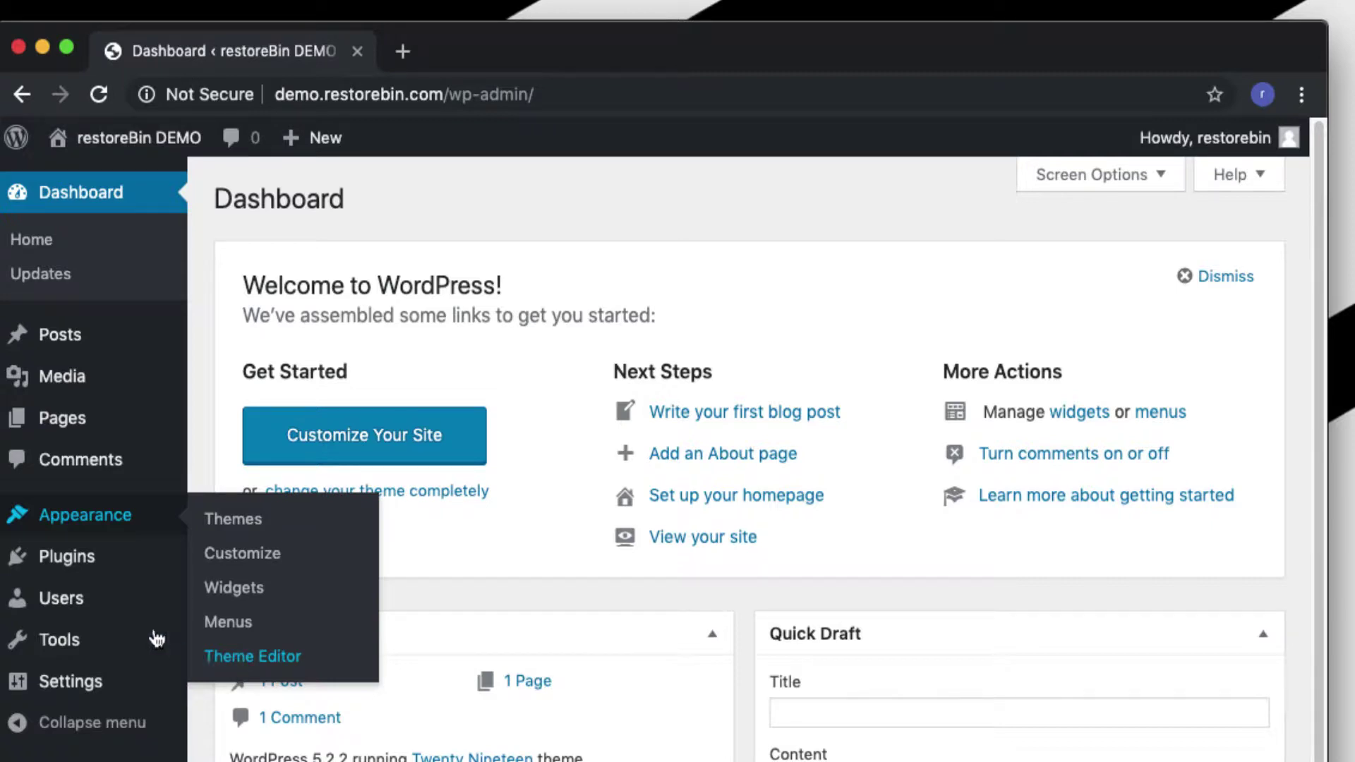
mouse_move(98, 567)
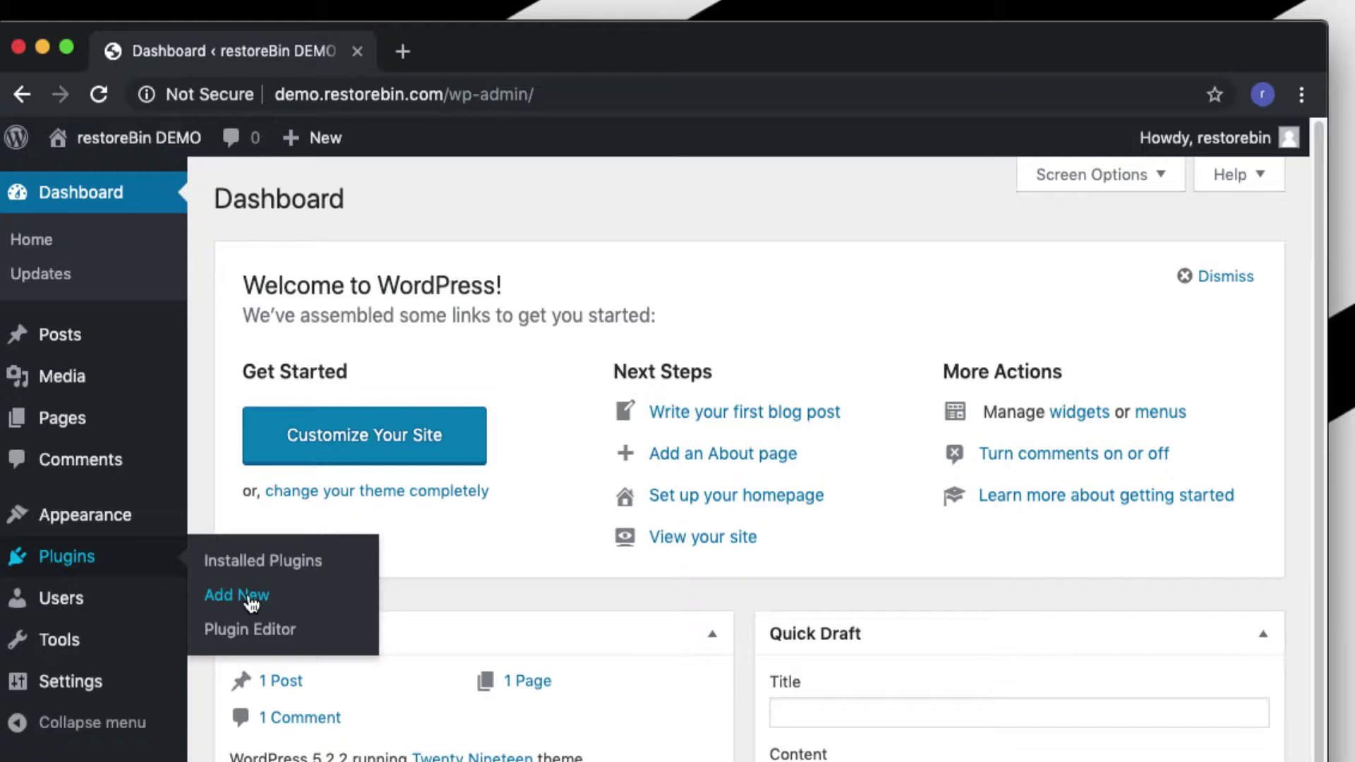
View the Users section with the account profile page, and open the Available Tools page.
mouse_move(122, 613)
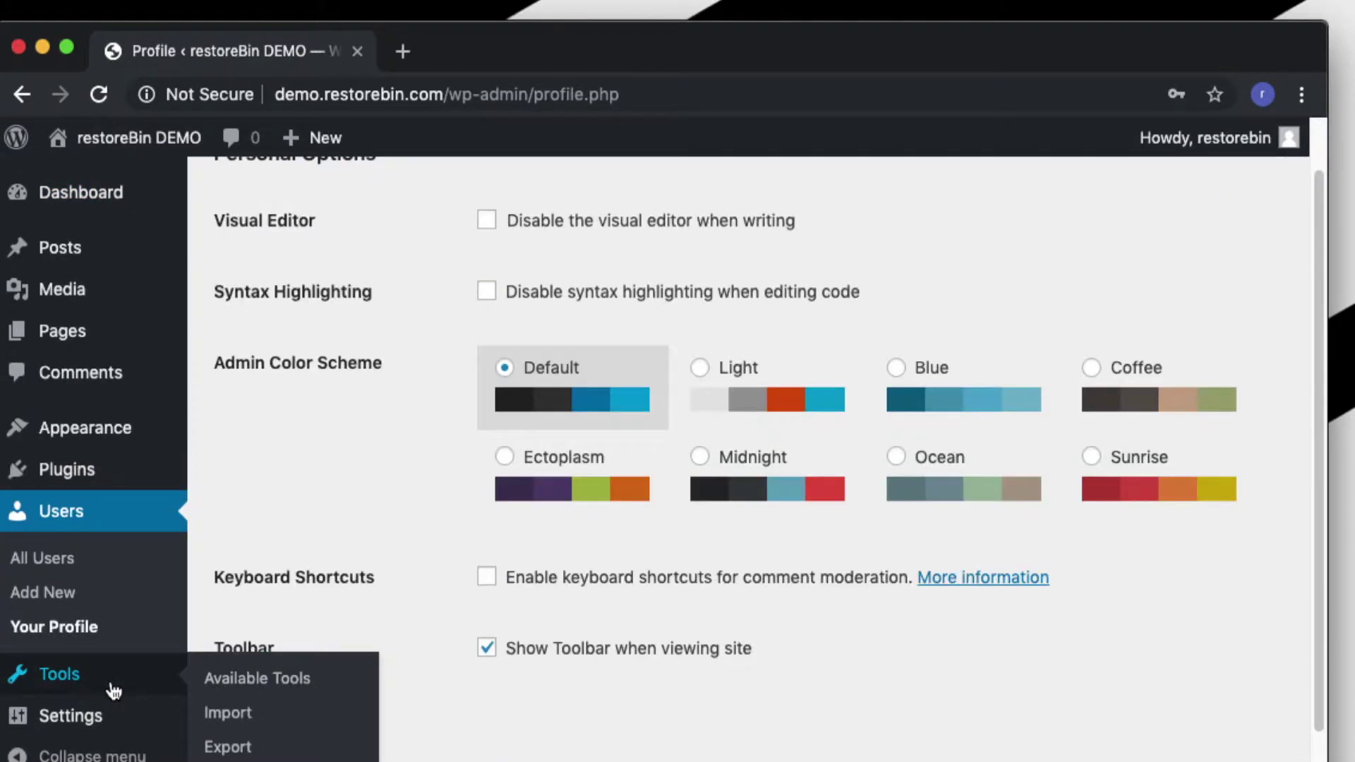
left_click(112, 689)
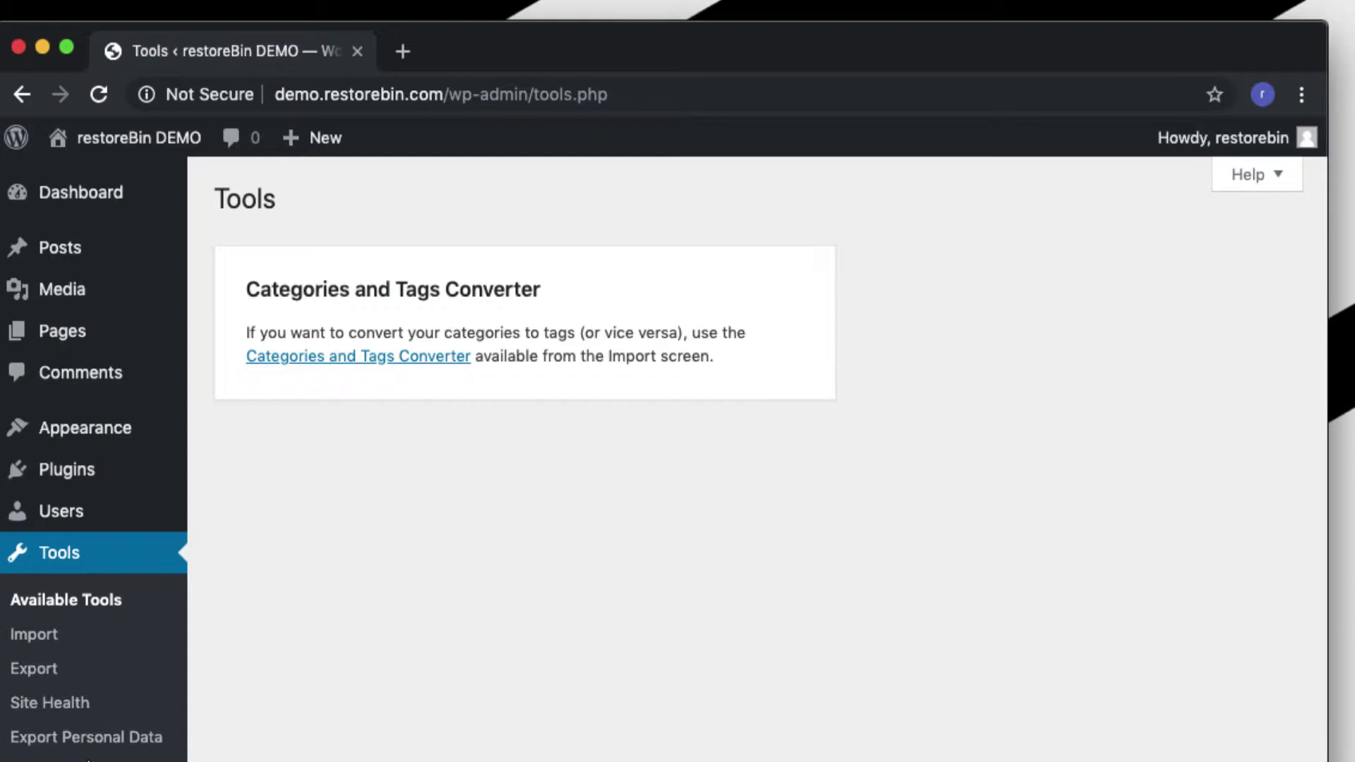
mouse_move(131, 648)
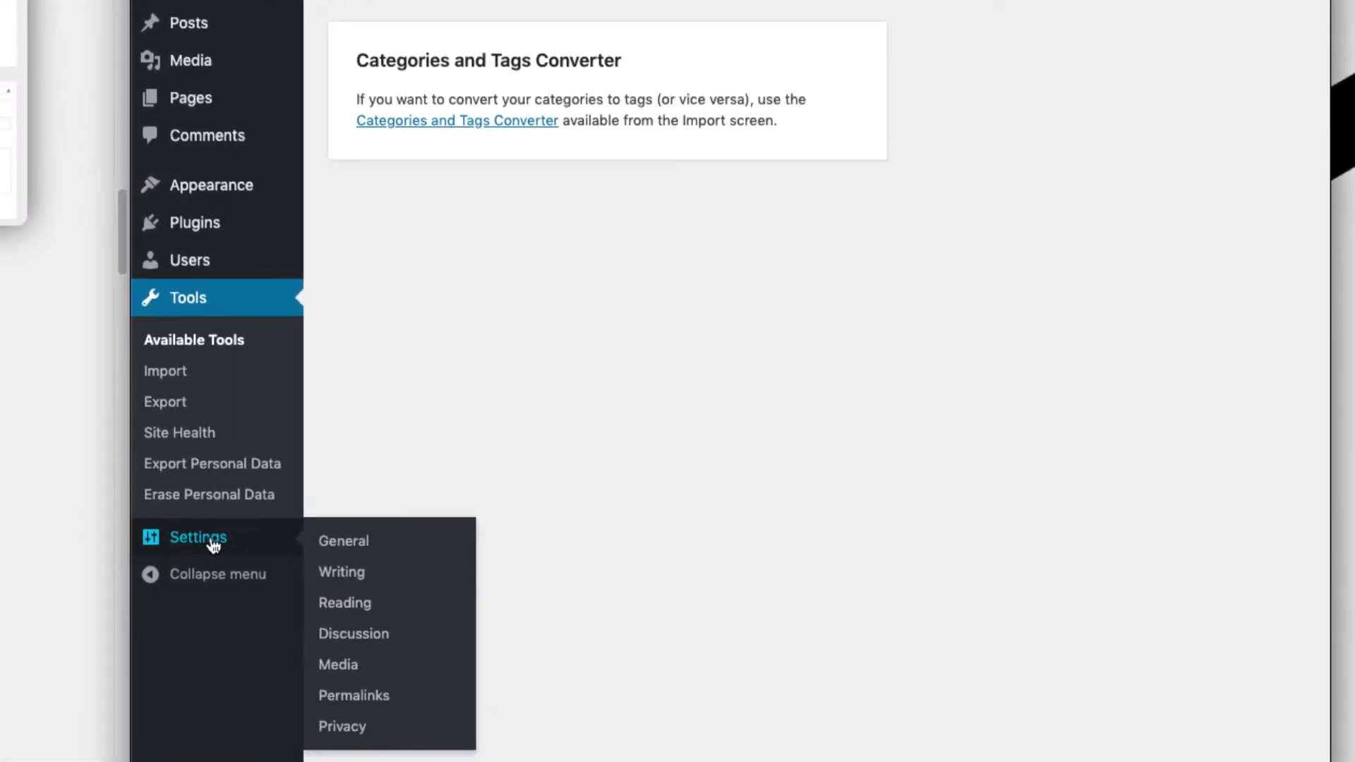
View the site's Reading settings and open the General Settings page.
left_click(213, 544)
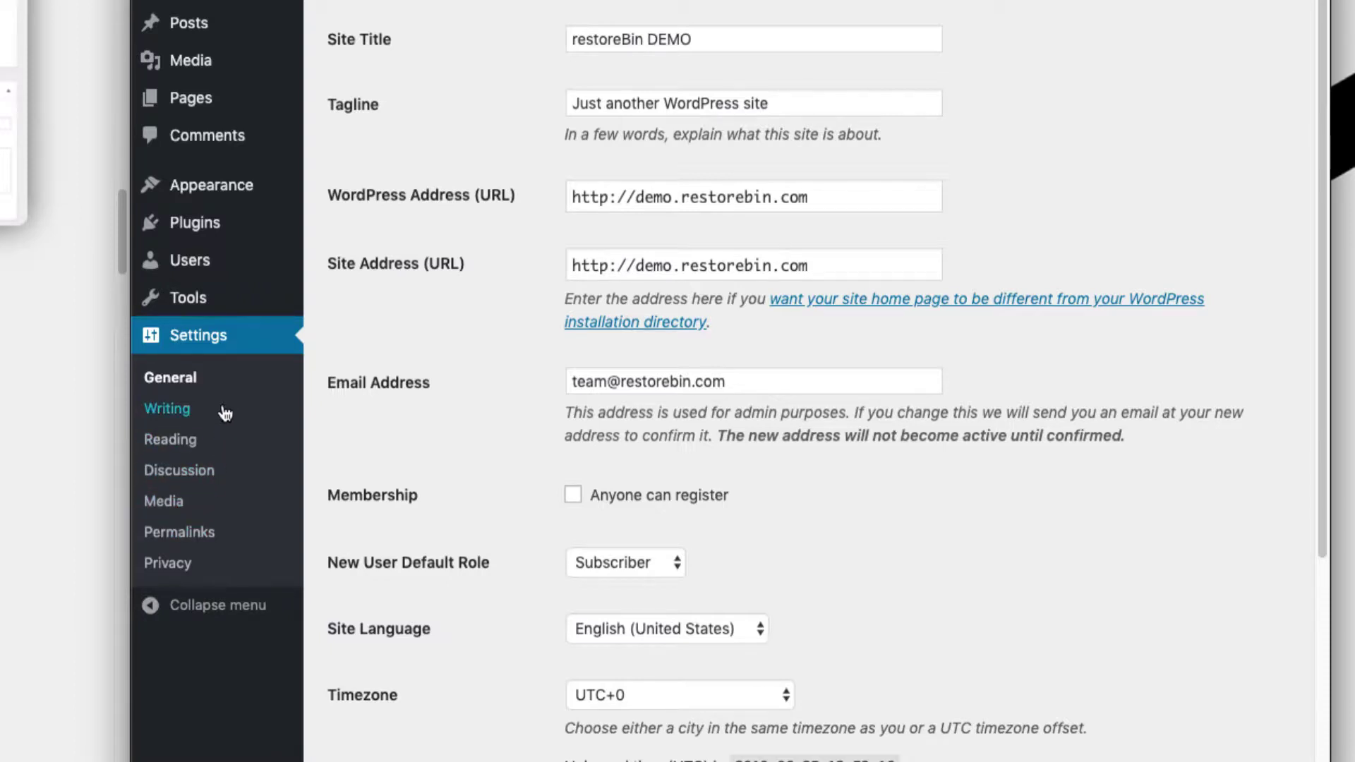
left_click(218, 448)
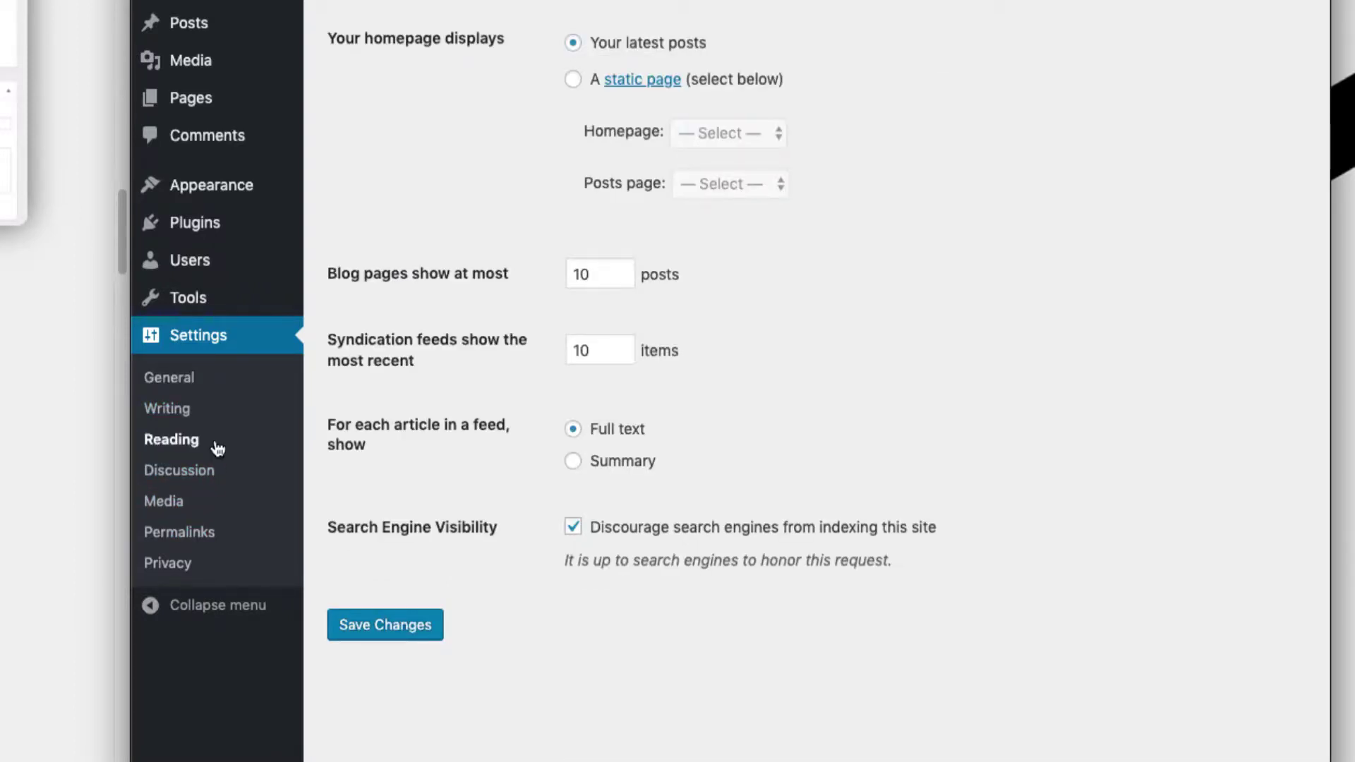
left_click(221, 388)
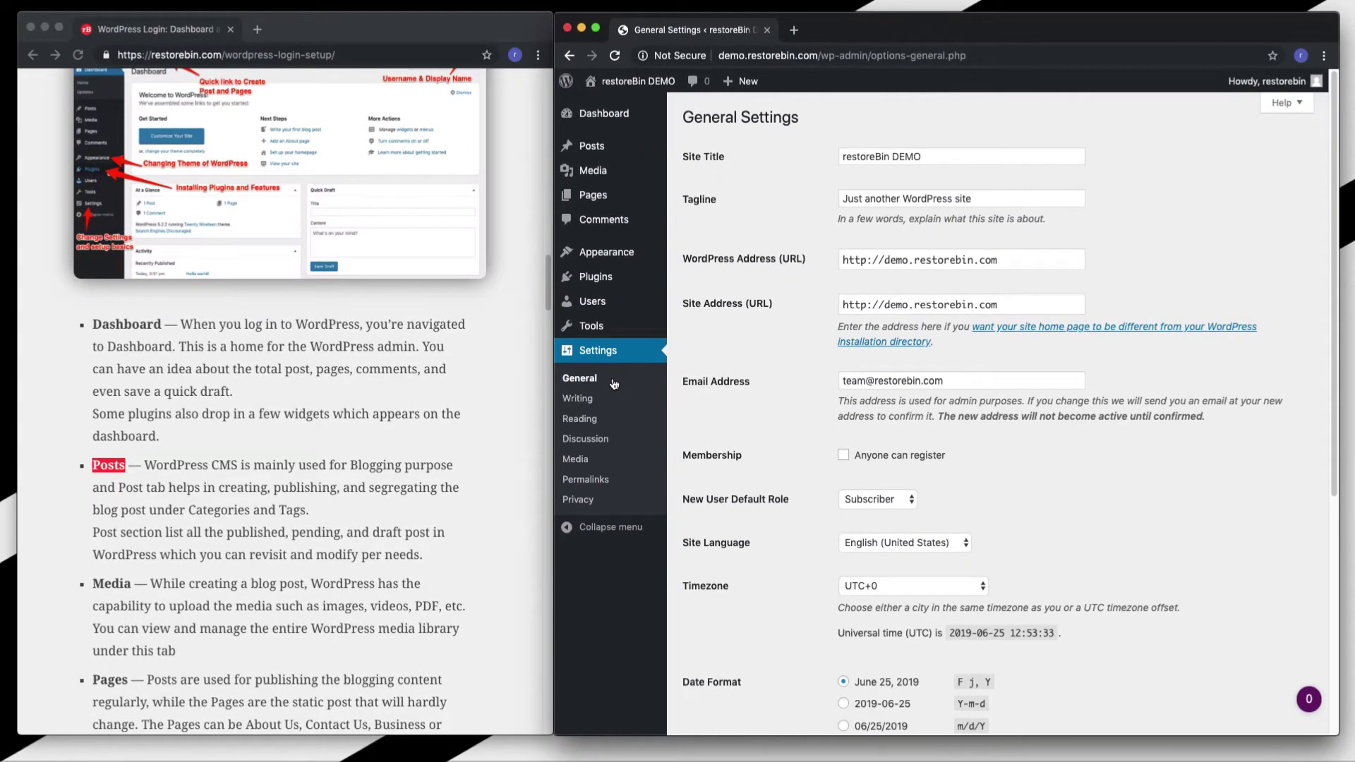
Find the article's section on preliminary settings after WordPress login and its General Settings advice.
left_click(366, 553)
scroll(357, 520, "down", 10)
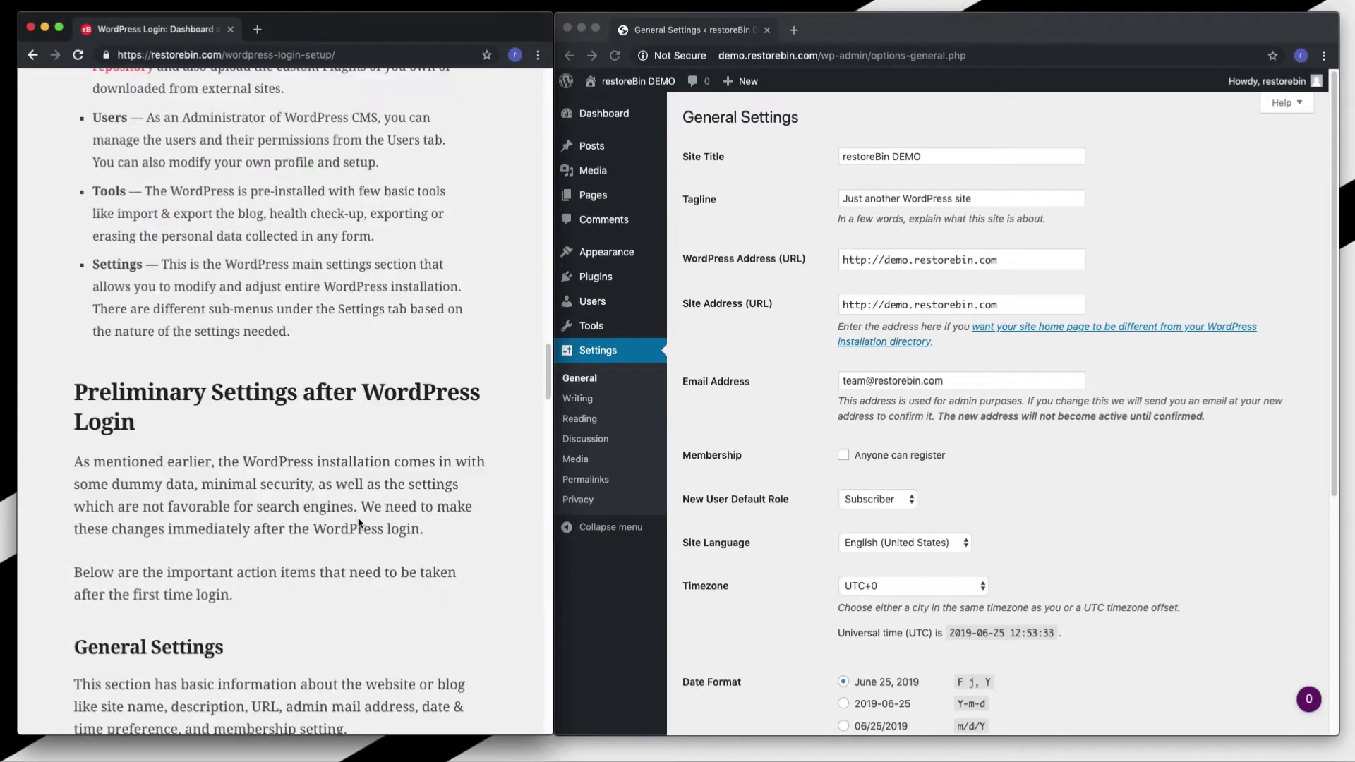
scroll(358, 519, "down", 3)
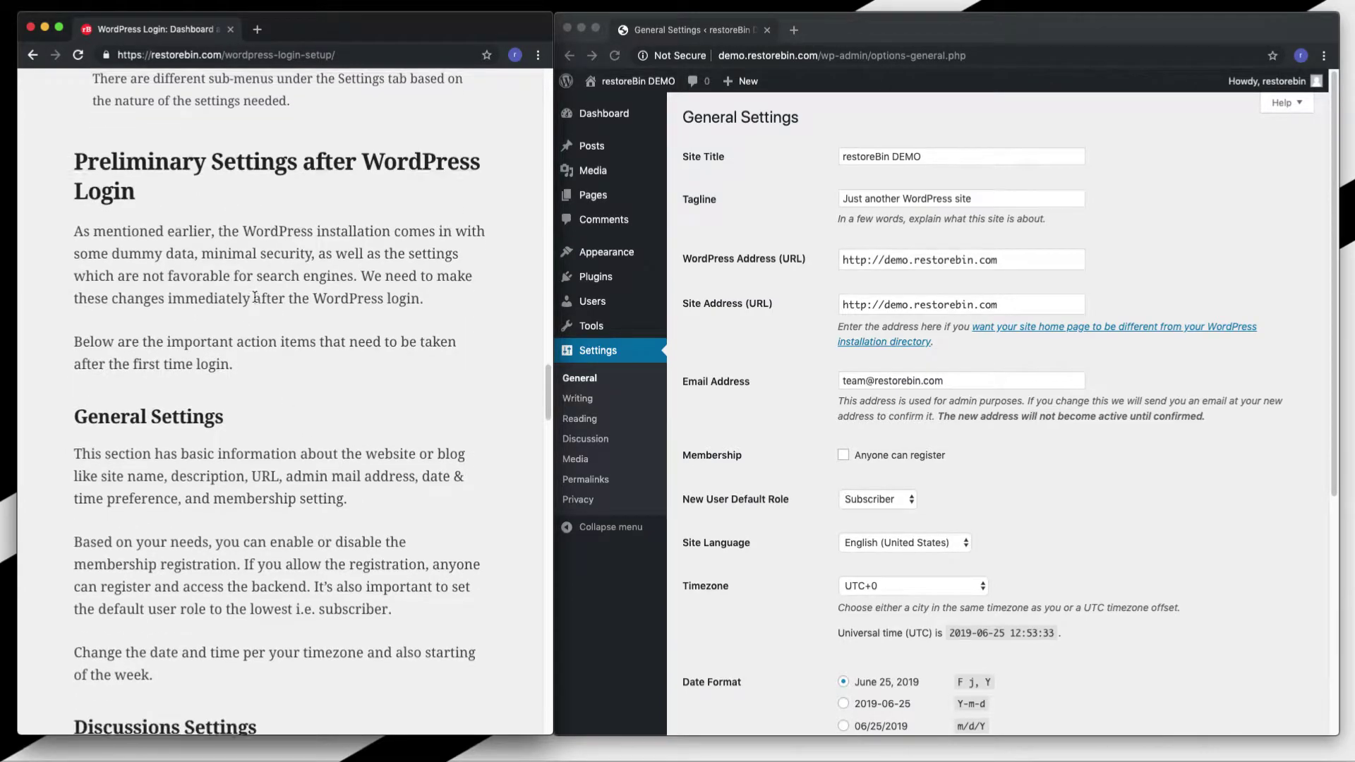
Review the General Settings fields in the WordPress admin, from Site Title through membership, language, timezone and date format.
left_click(601, 385)
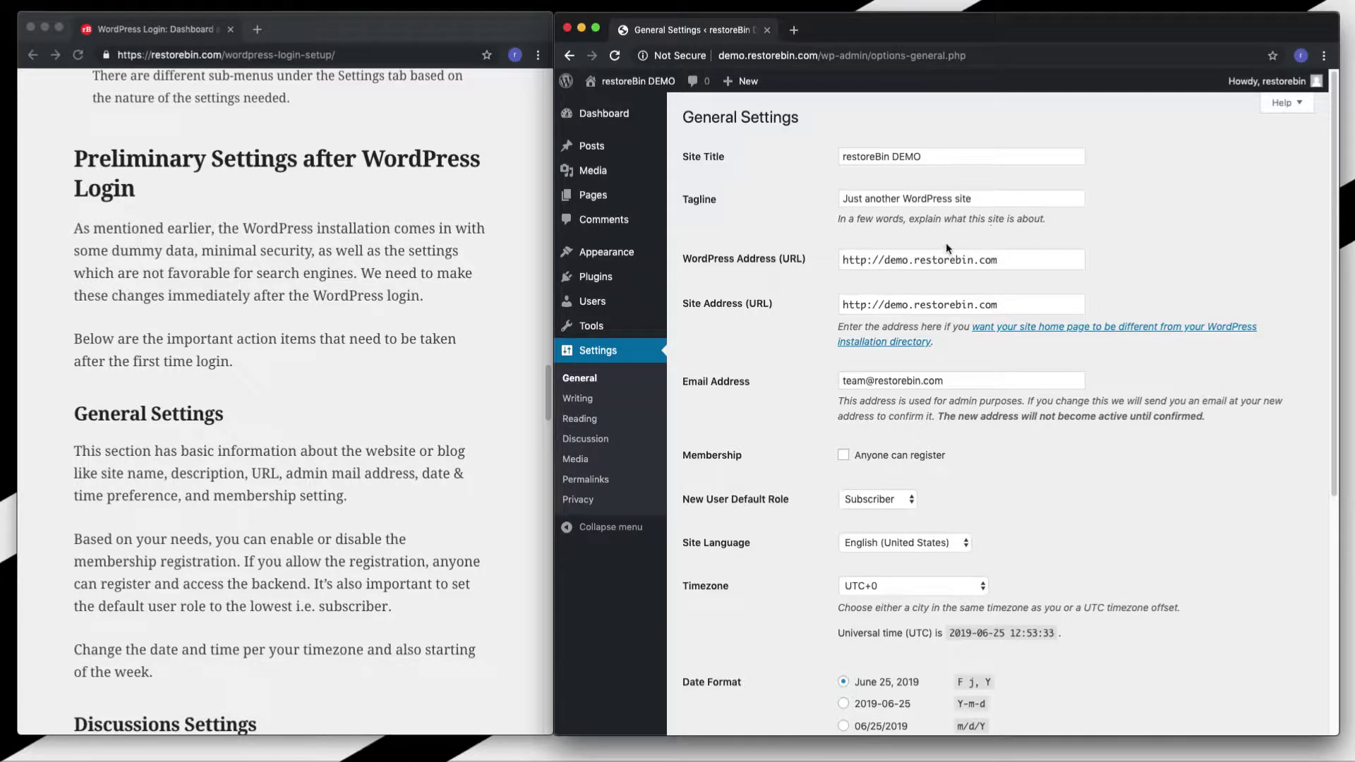
scroll(965, 375, "down", 1)
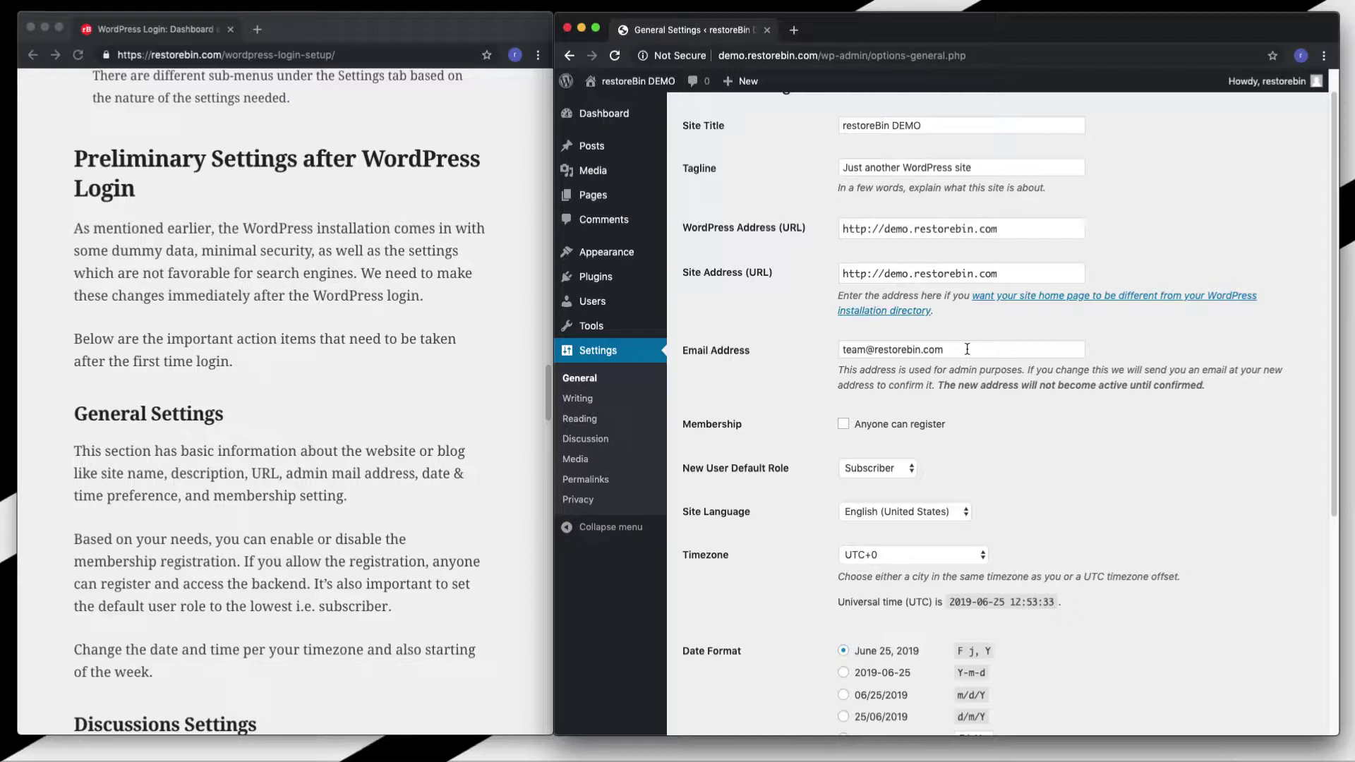
scroll(1026, 386, "down", 2)
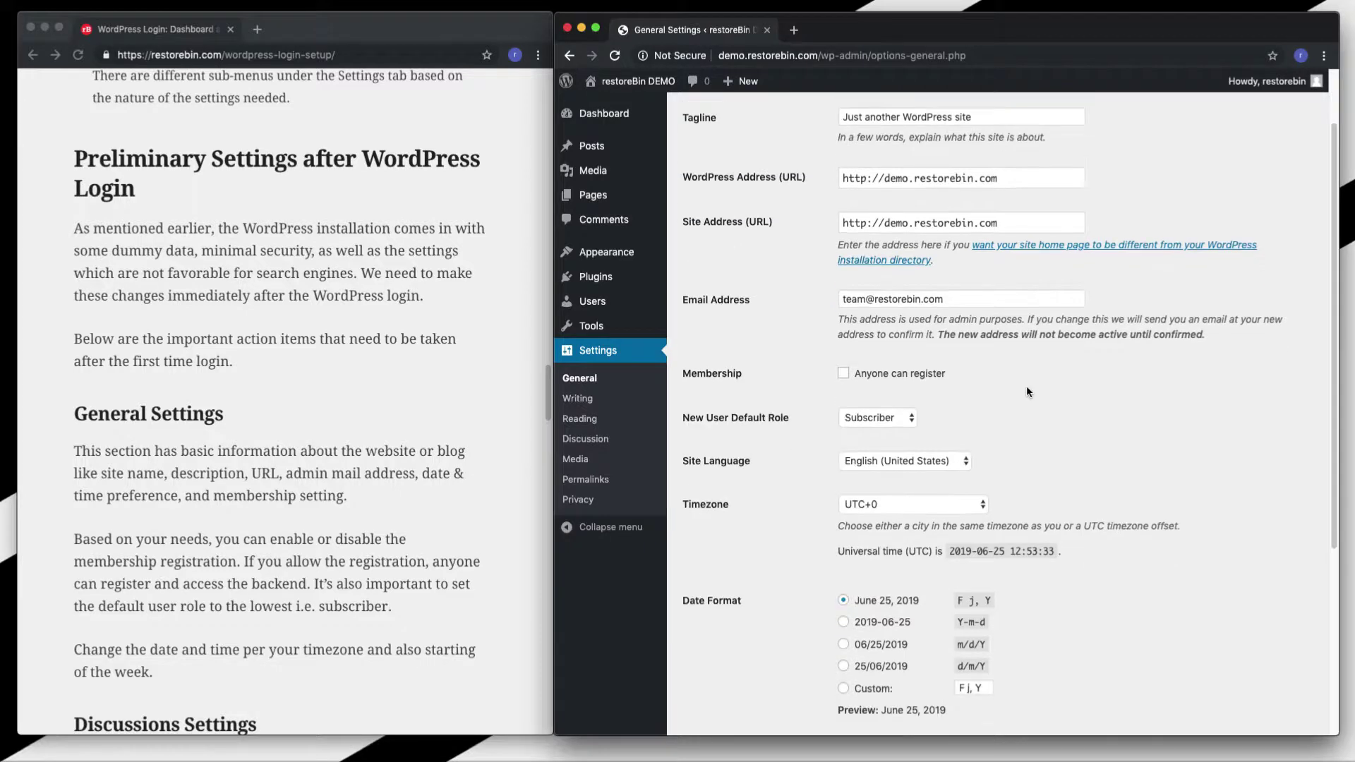
scroll(756, 401, "down", 1)
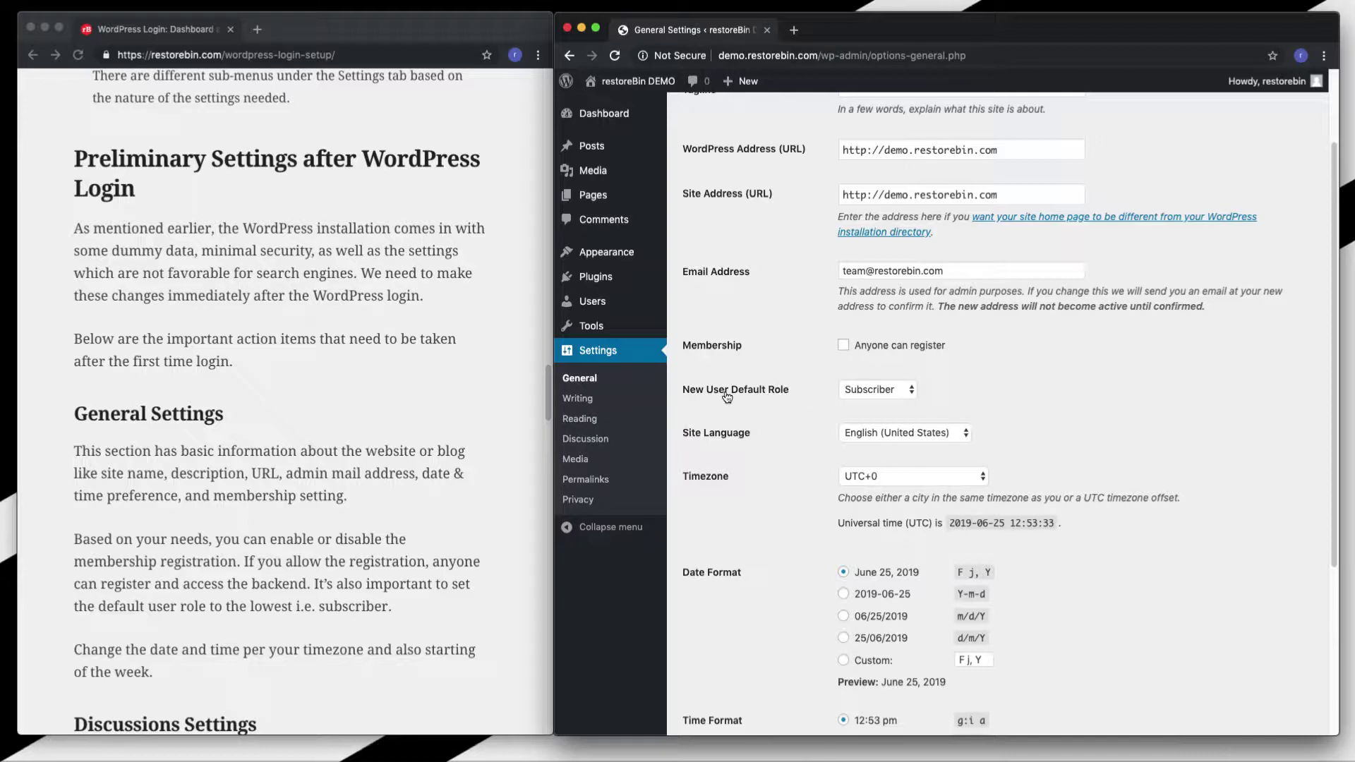
View the available roles for New User Default Role in General Settings, leaving Subscriber selected.
left_click(868, 392)
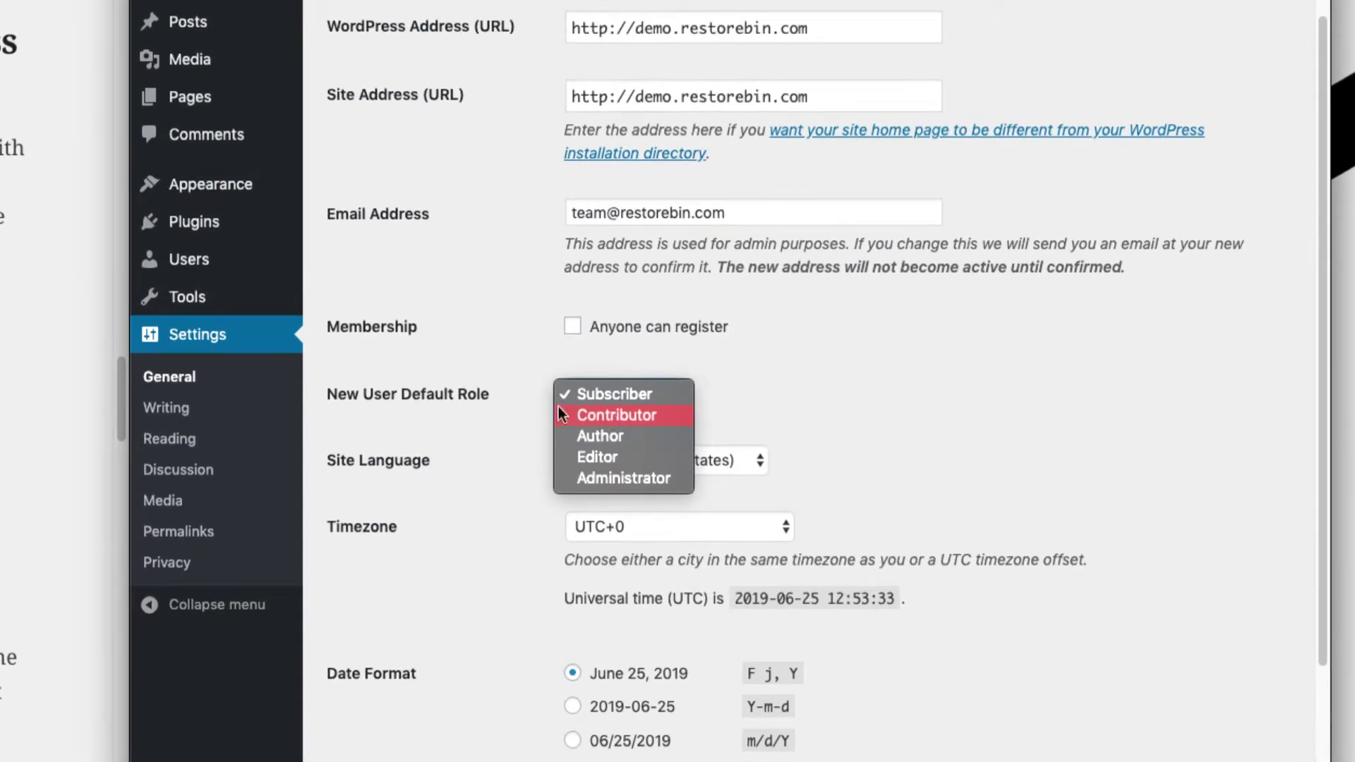
left_click(444, 275)
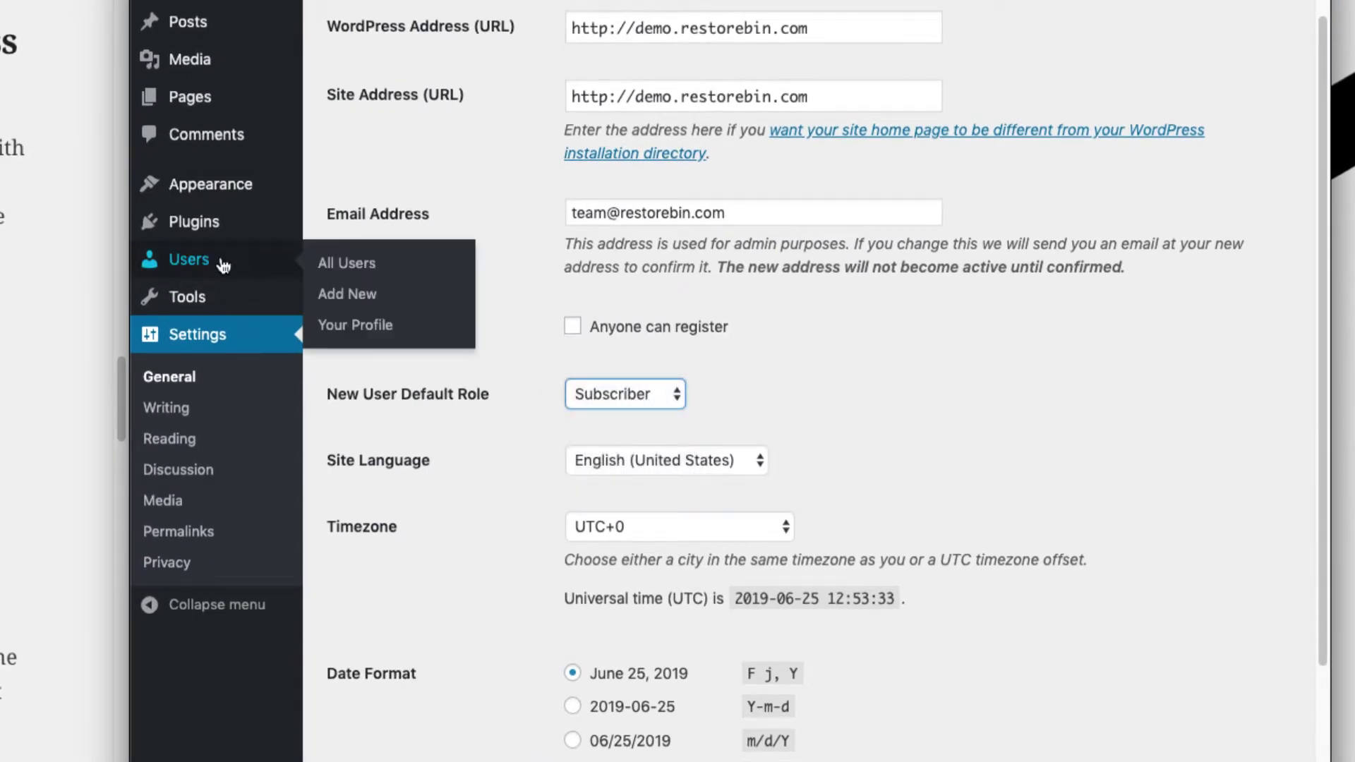
left_click(608, 397)
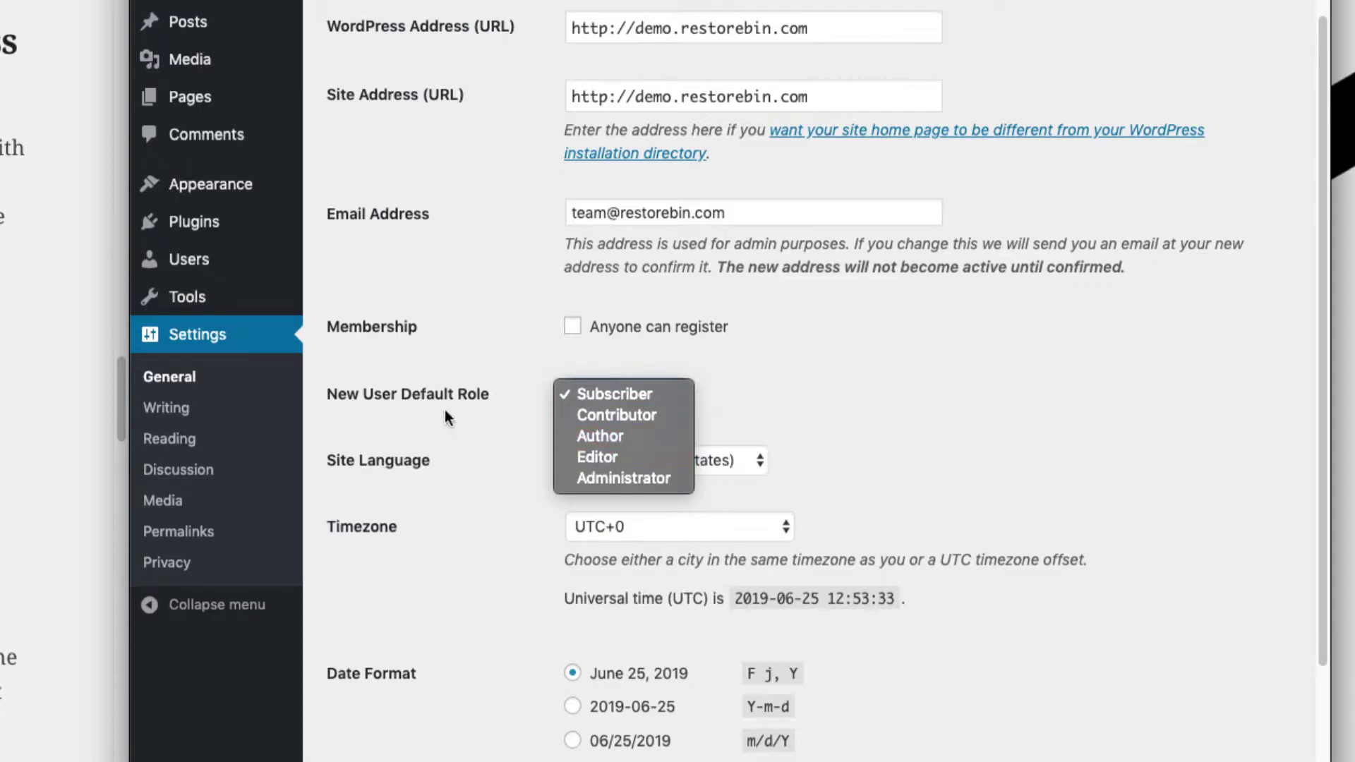
left_click(432, 267)
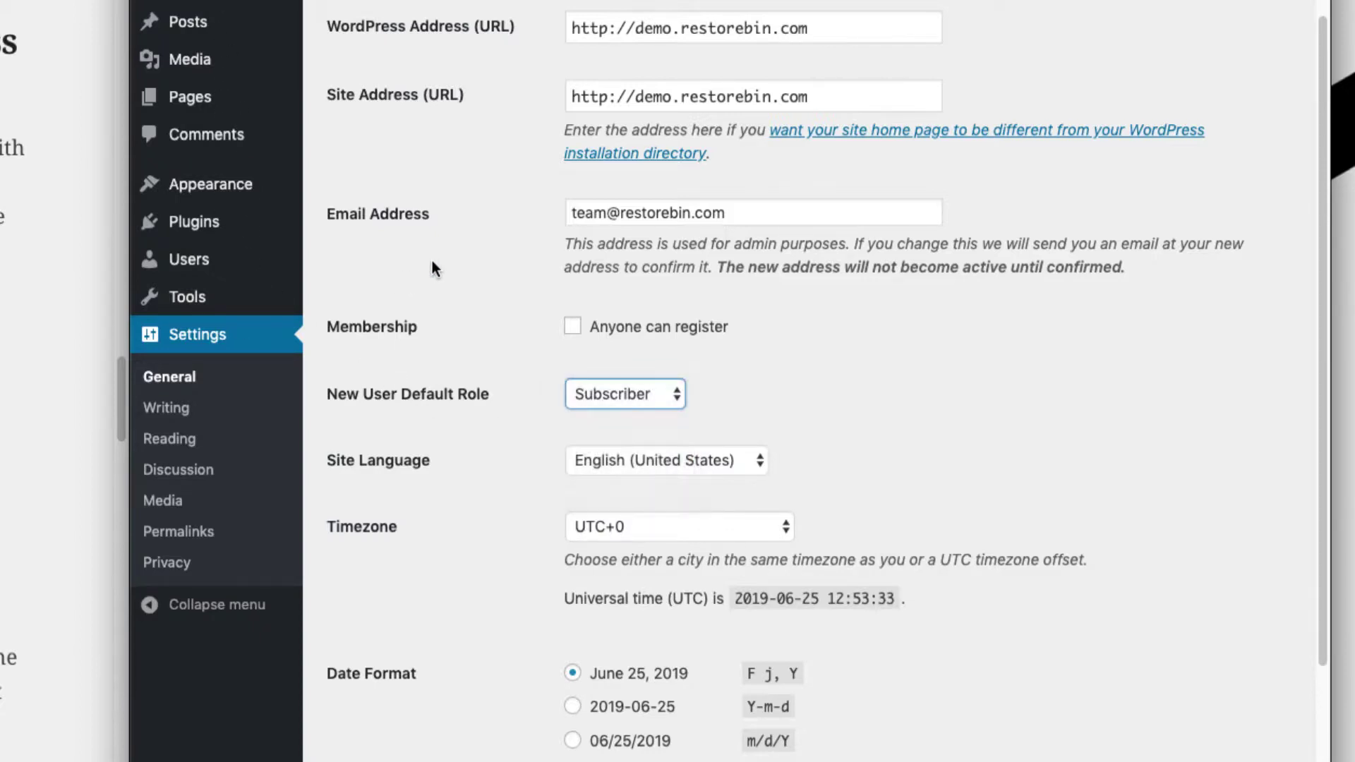
left_click(624, 396)
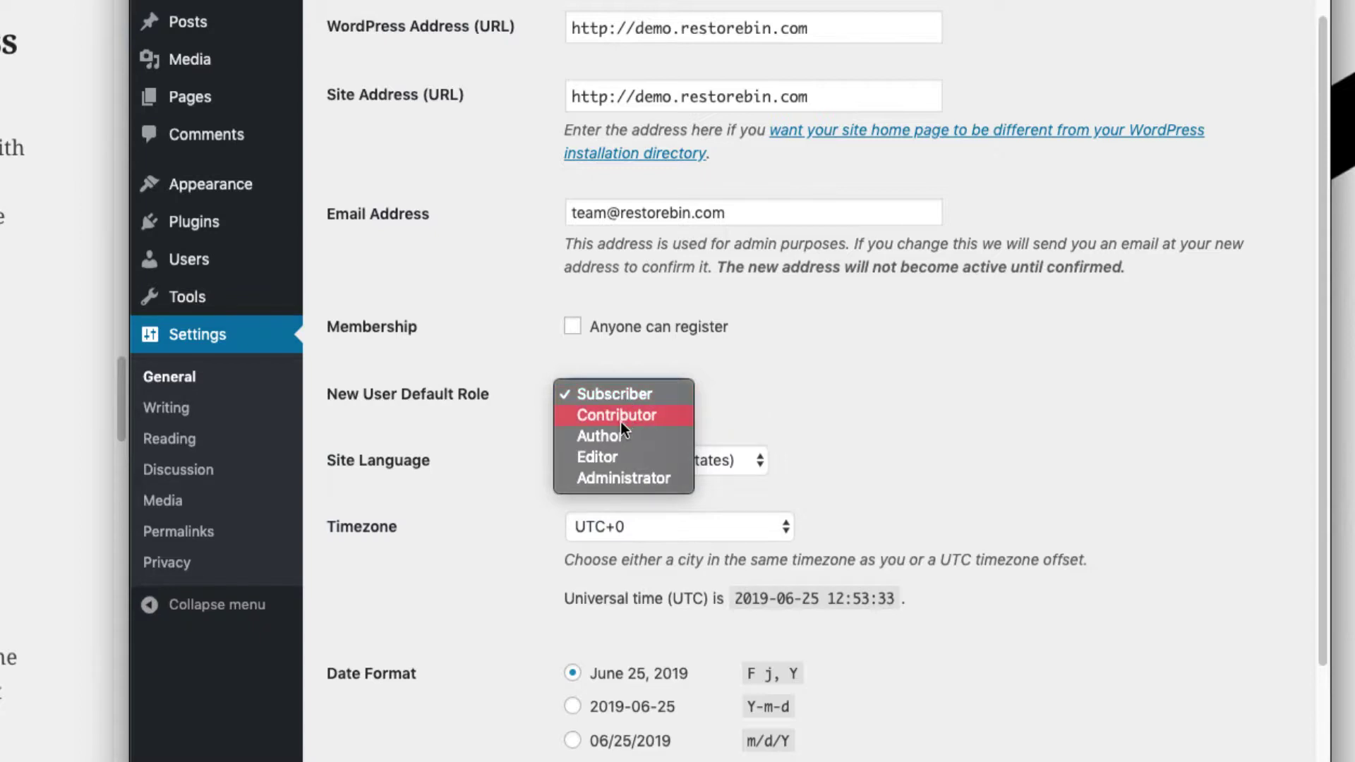
left_click(444, 408)
Set the site's timezone to UTC+5:30 in General Settings.
scroll(445, 445, "down", 2)
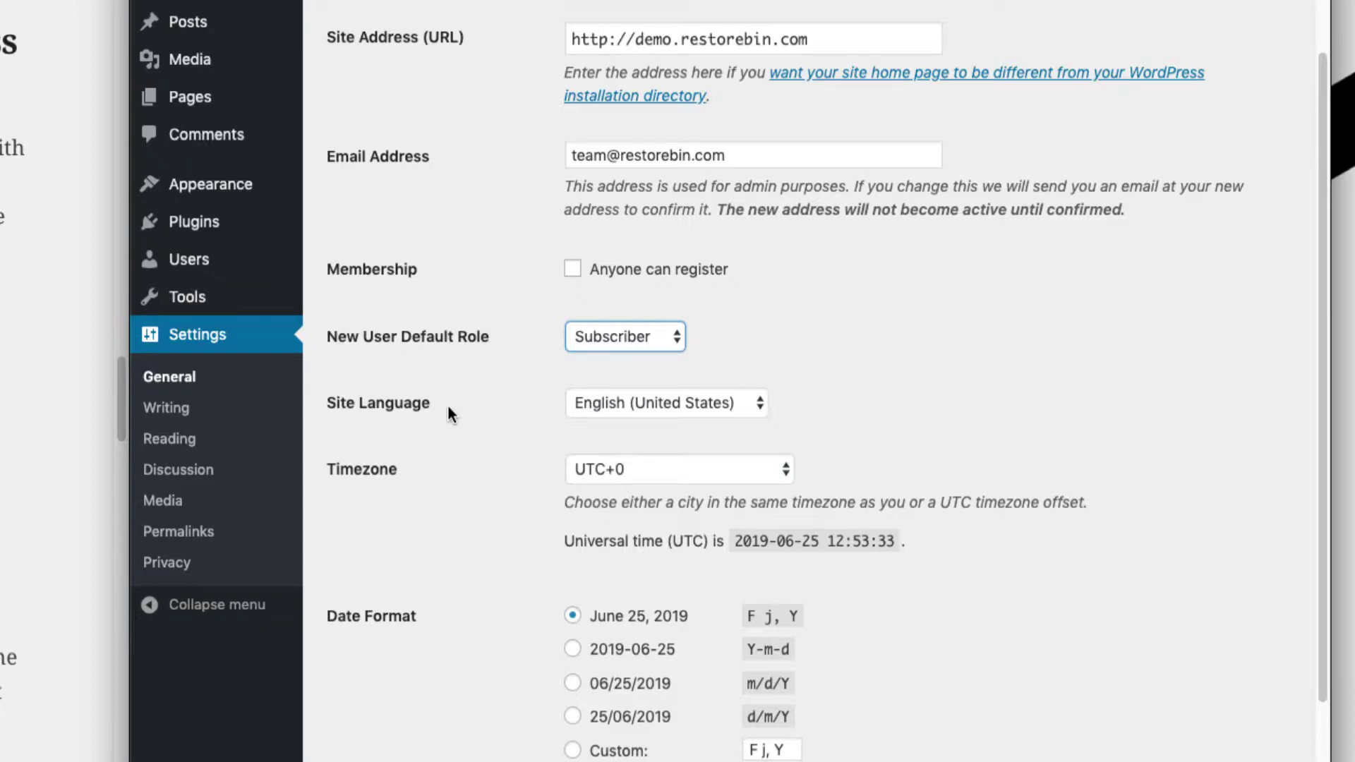
scroll(448, 430, "down", 3)
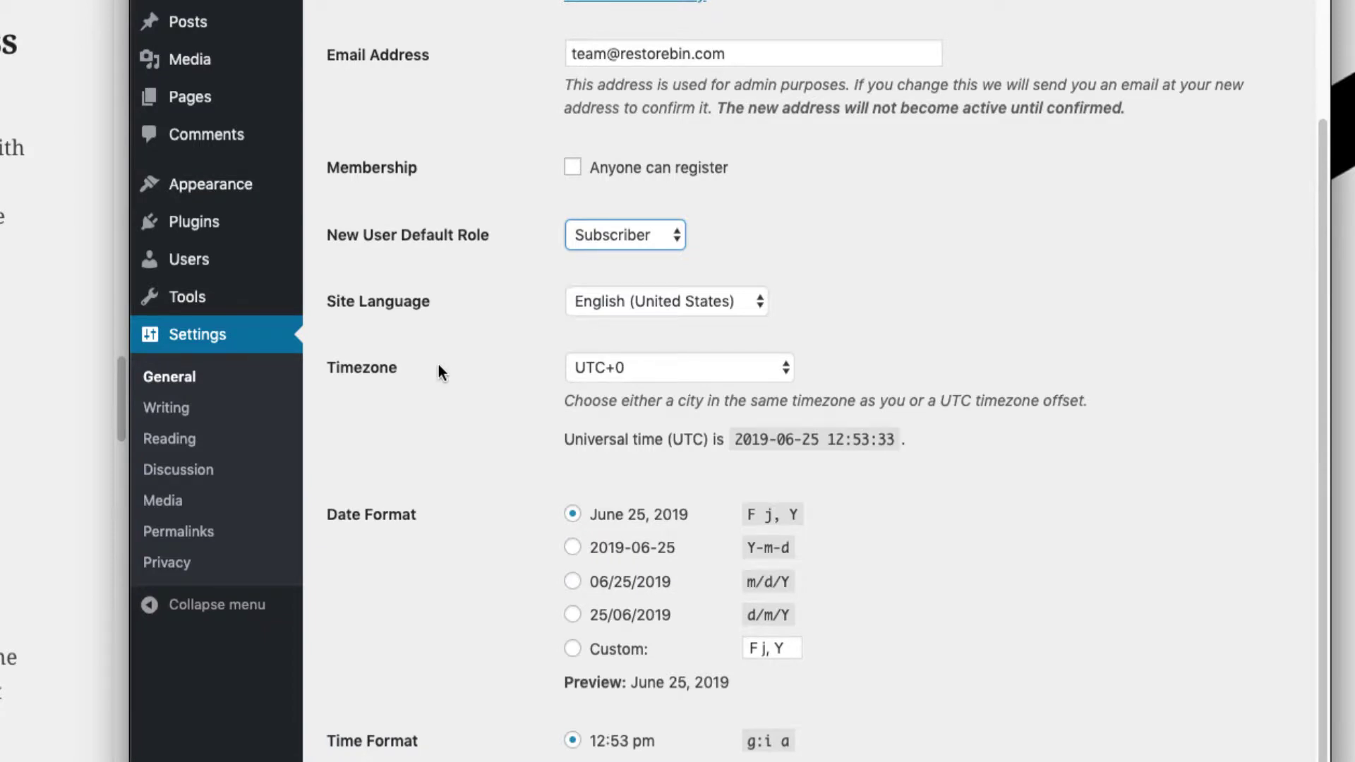
left_click(616, 374)
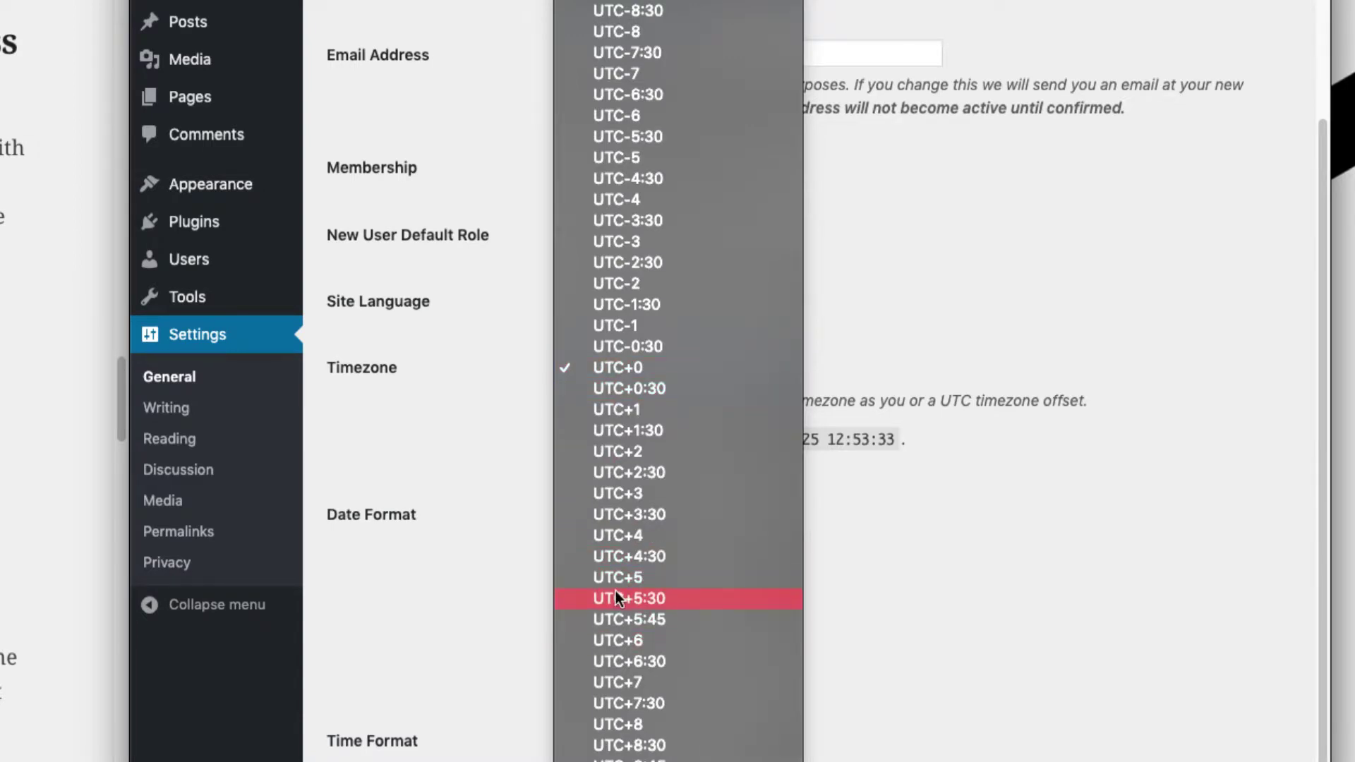
scroll(615, 595, "down", 2)
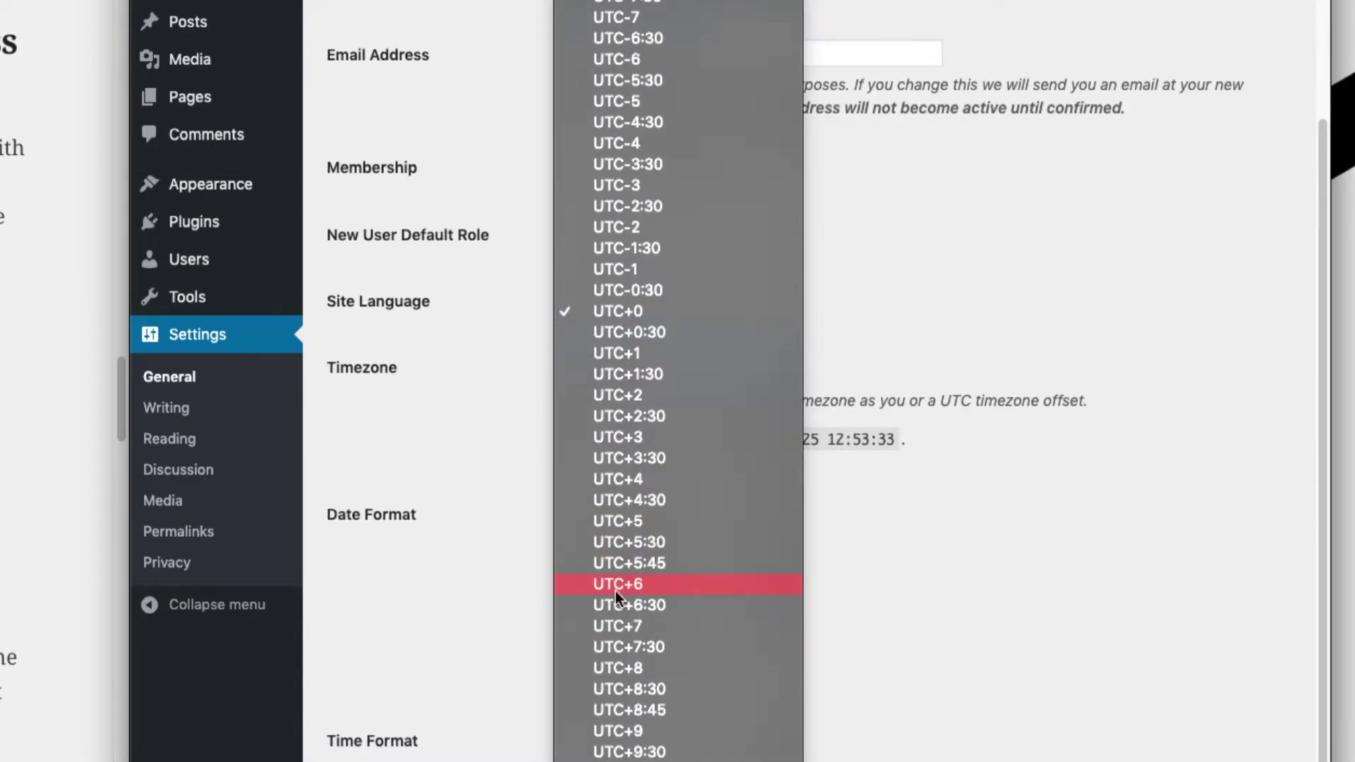
left_click(574, 539)
scroll(440, 502, "down", 4)
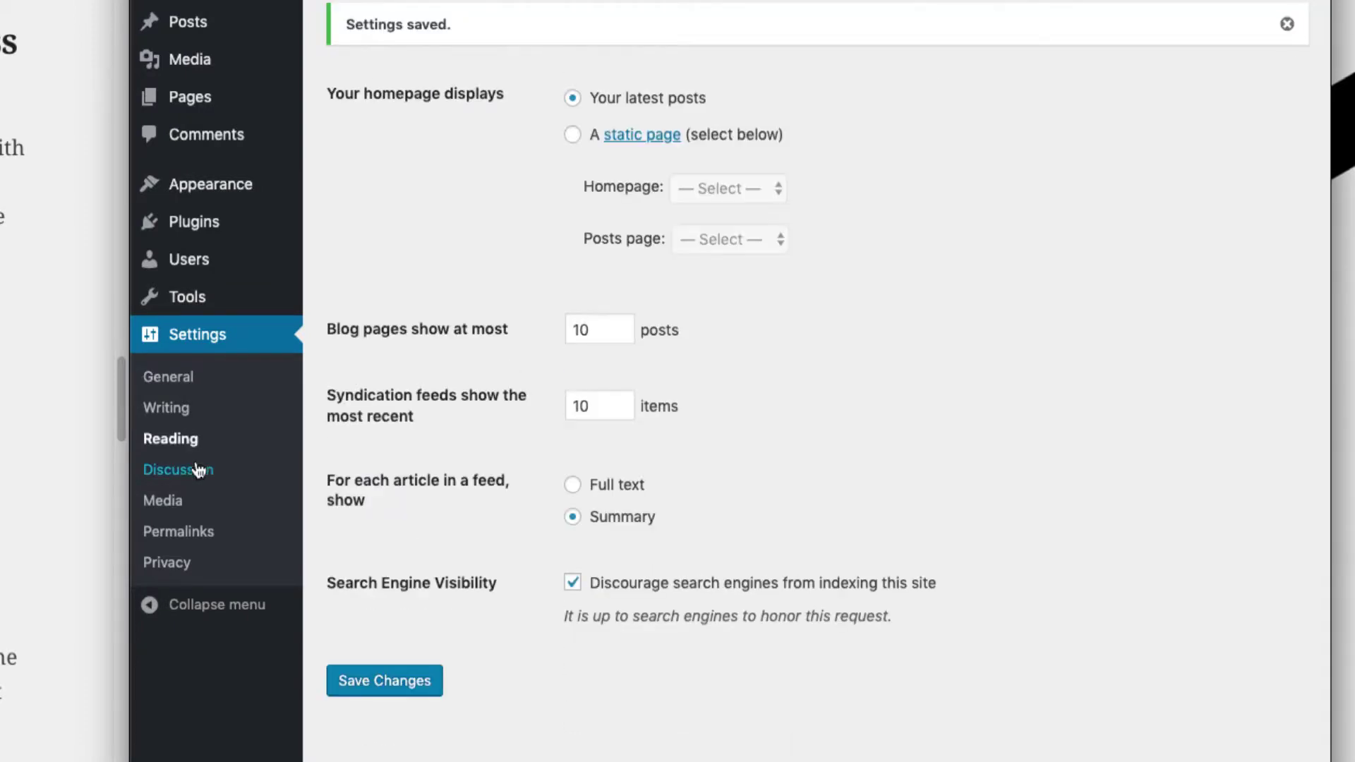
Open the Discussion settings and look through the comment, moderation and avatar options.
left_click(197, 477)
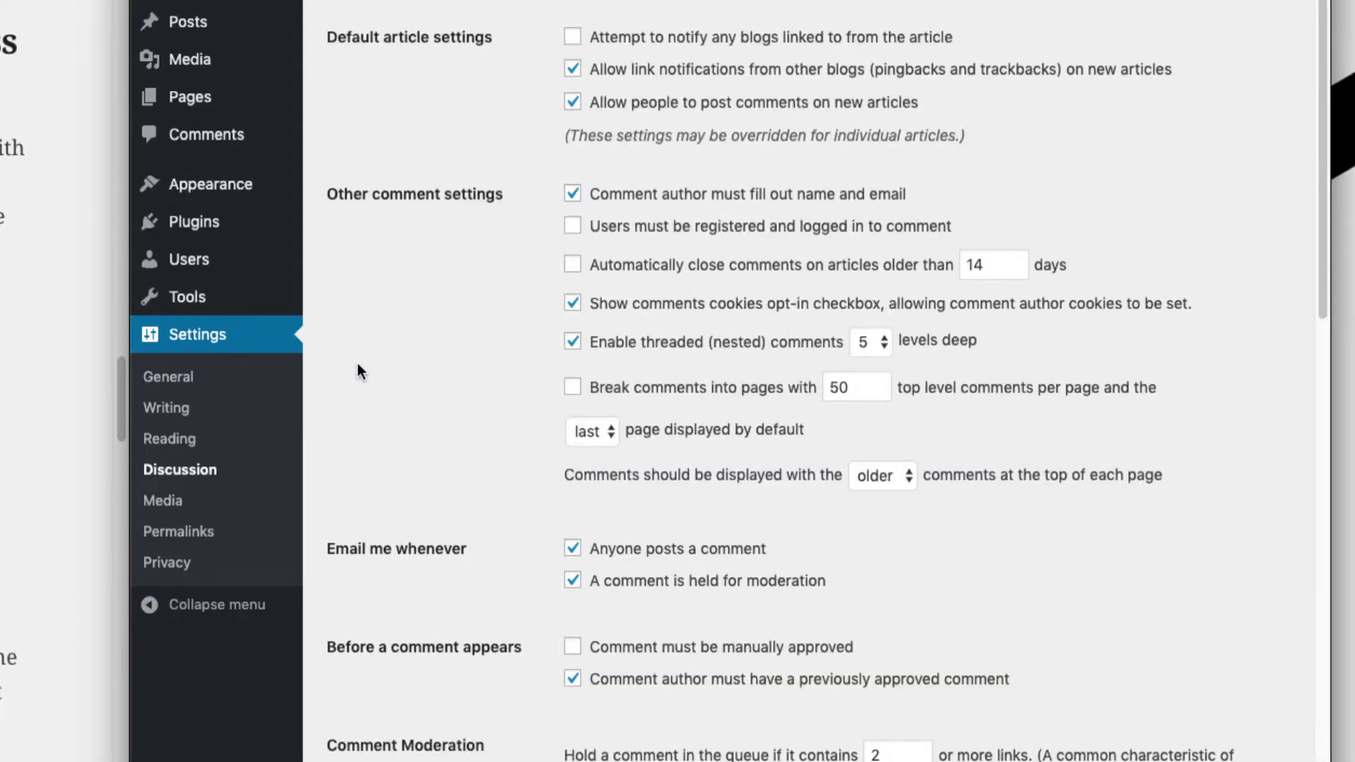
scroll(477, 495, "down", 10)
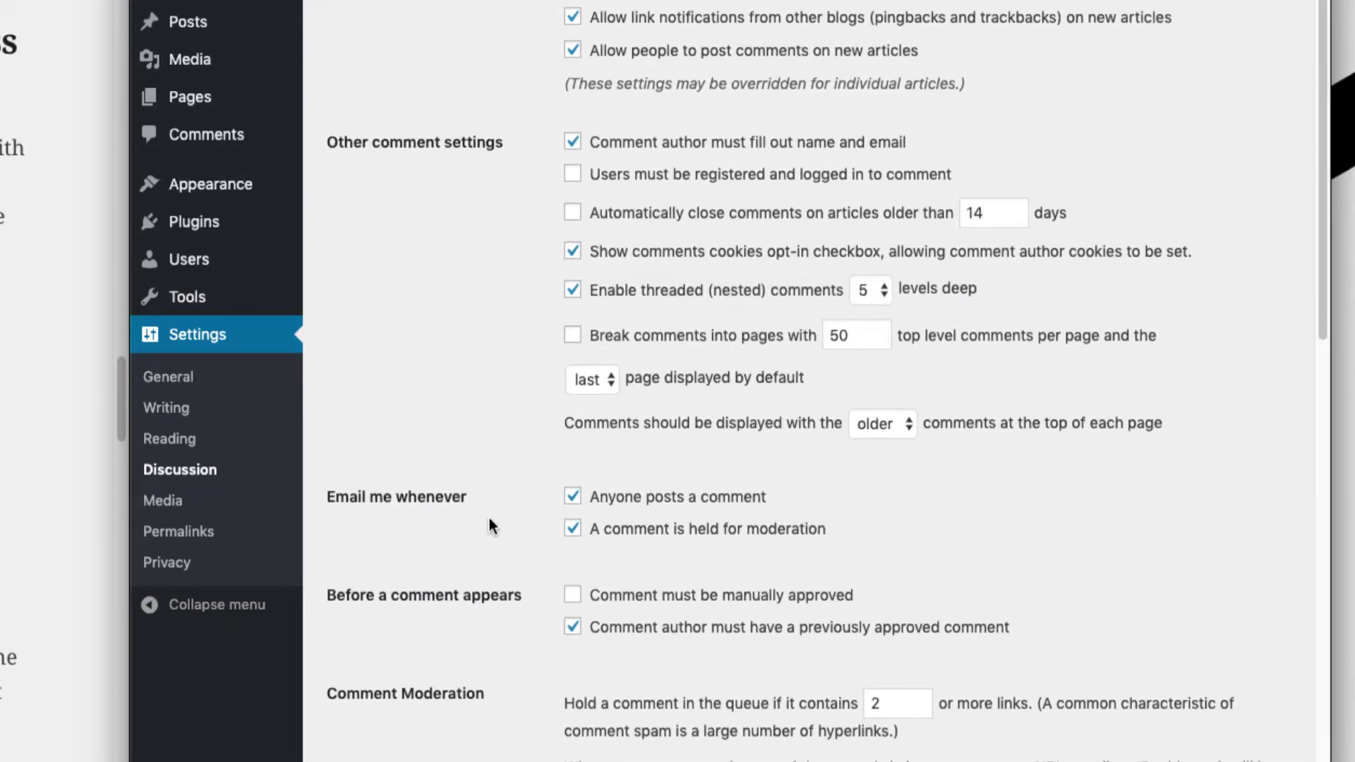
scroll(496, 581, "down", 10)
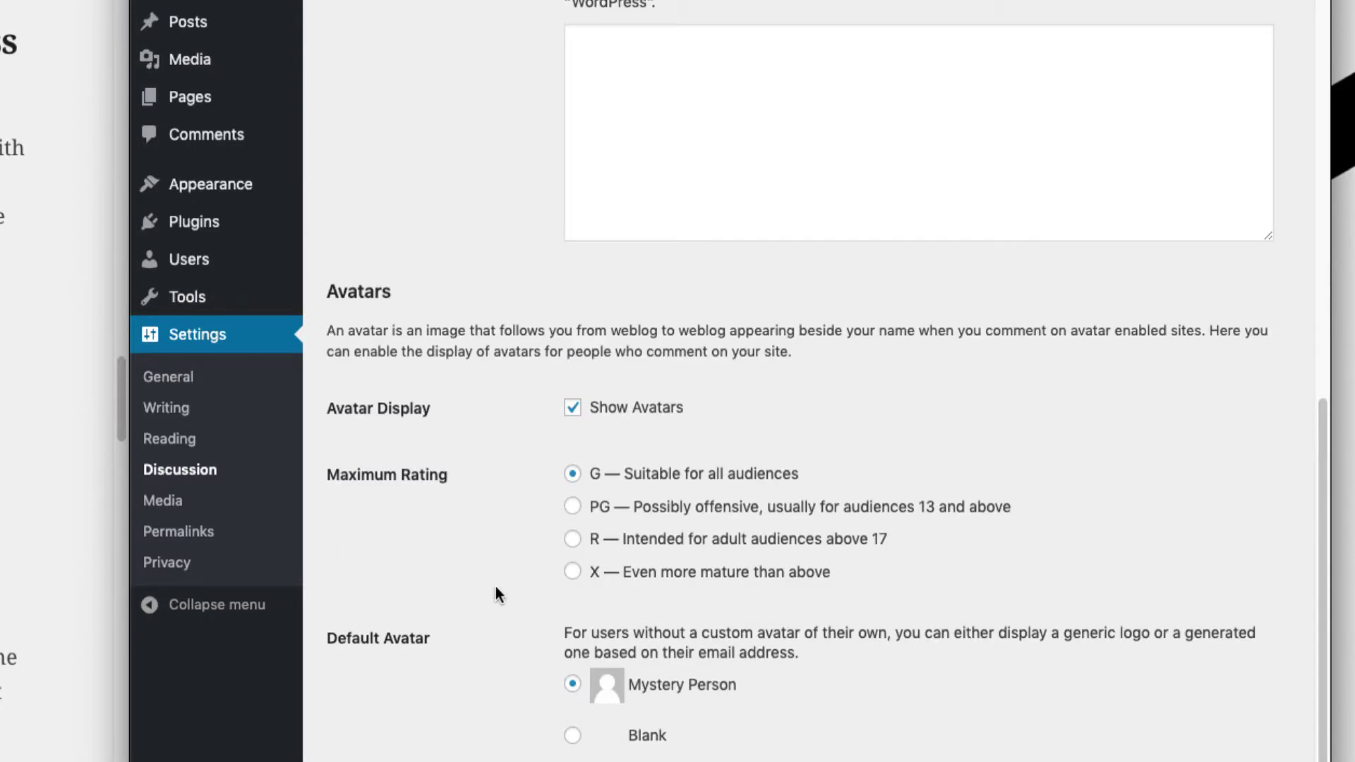
scroll(495, 587, "down", 5)
scroll(495, 586, "up", 20)
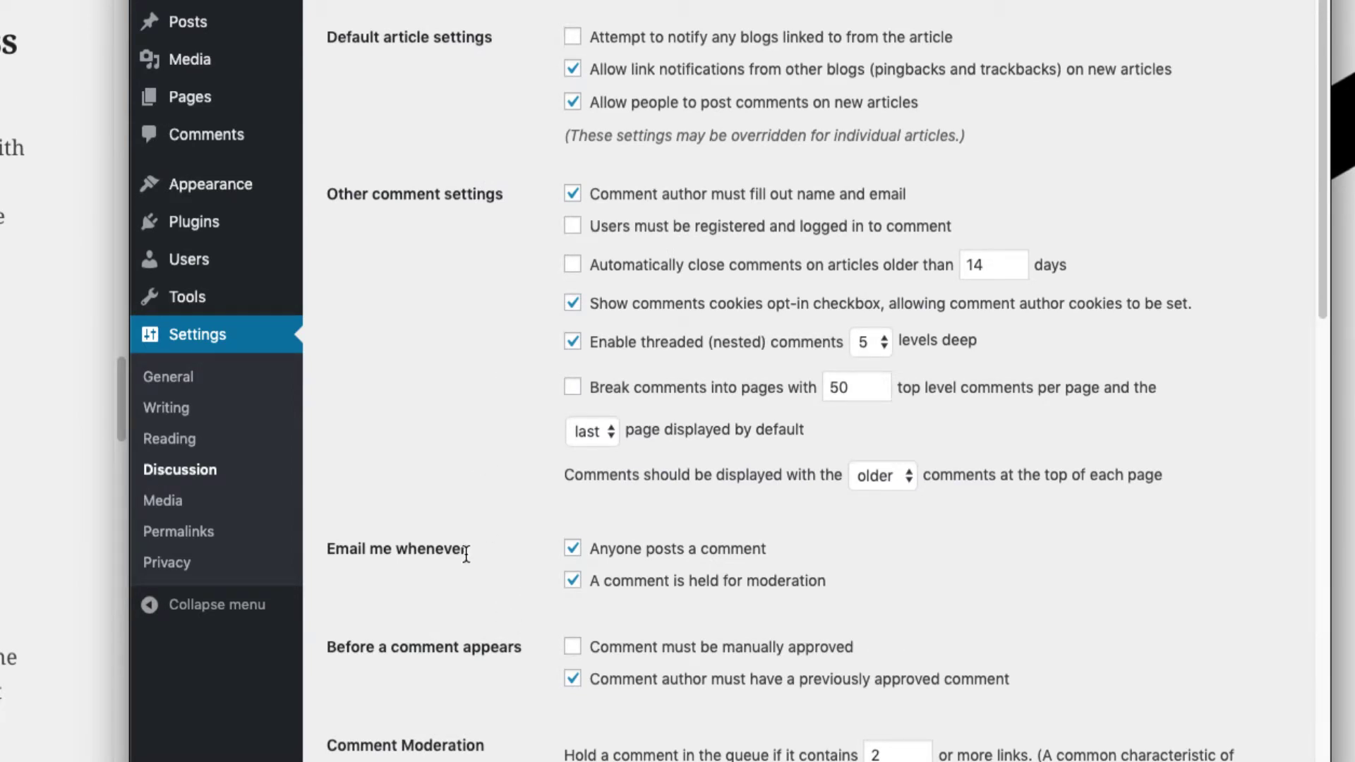
Turn off both comment email notifications, and require manual comment approval instead of a previously approved comment from the author.
left_click(571, 549)
left_click(570, 581)
scroll(515, 612, "down", 2)
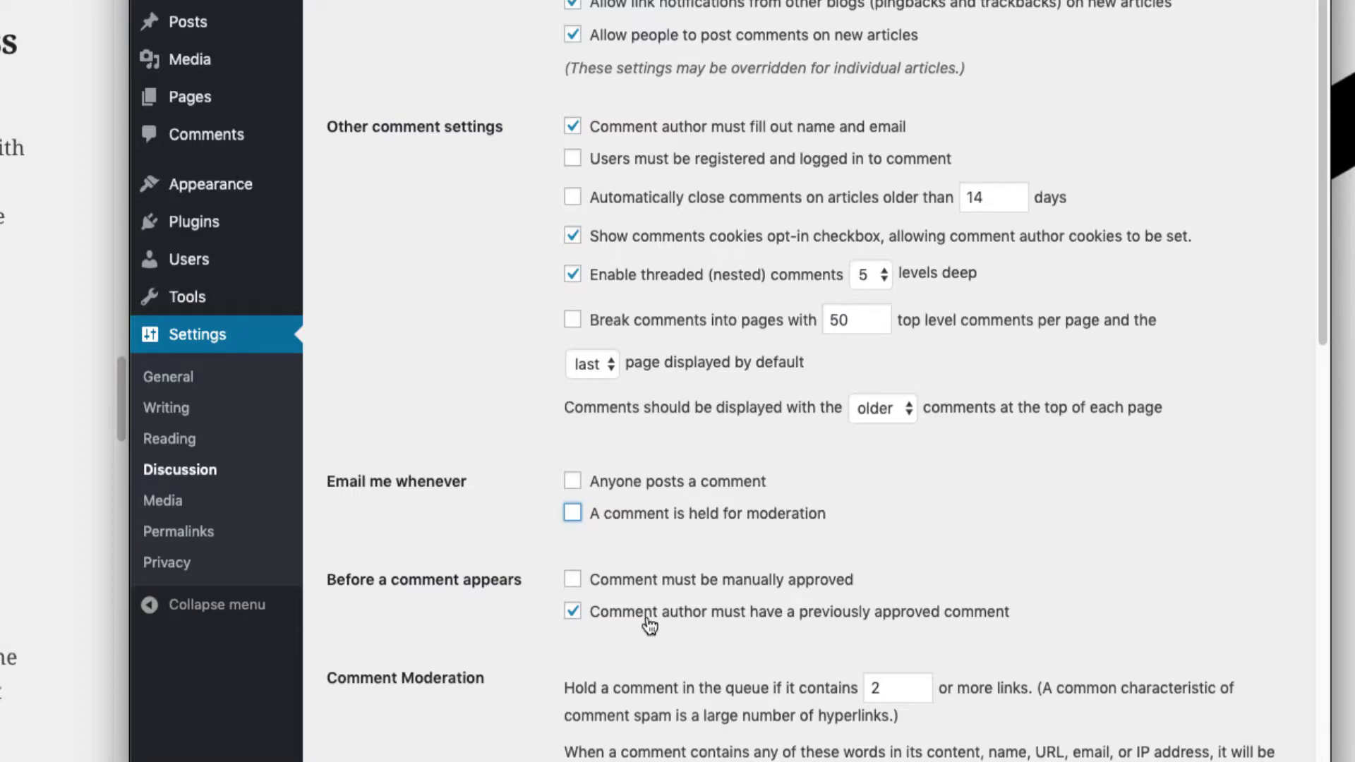
left_click(572, 580)
left_click(574, 612)
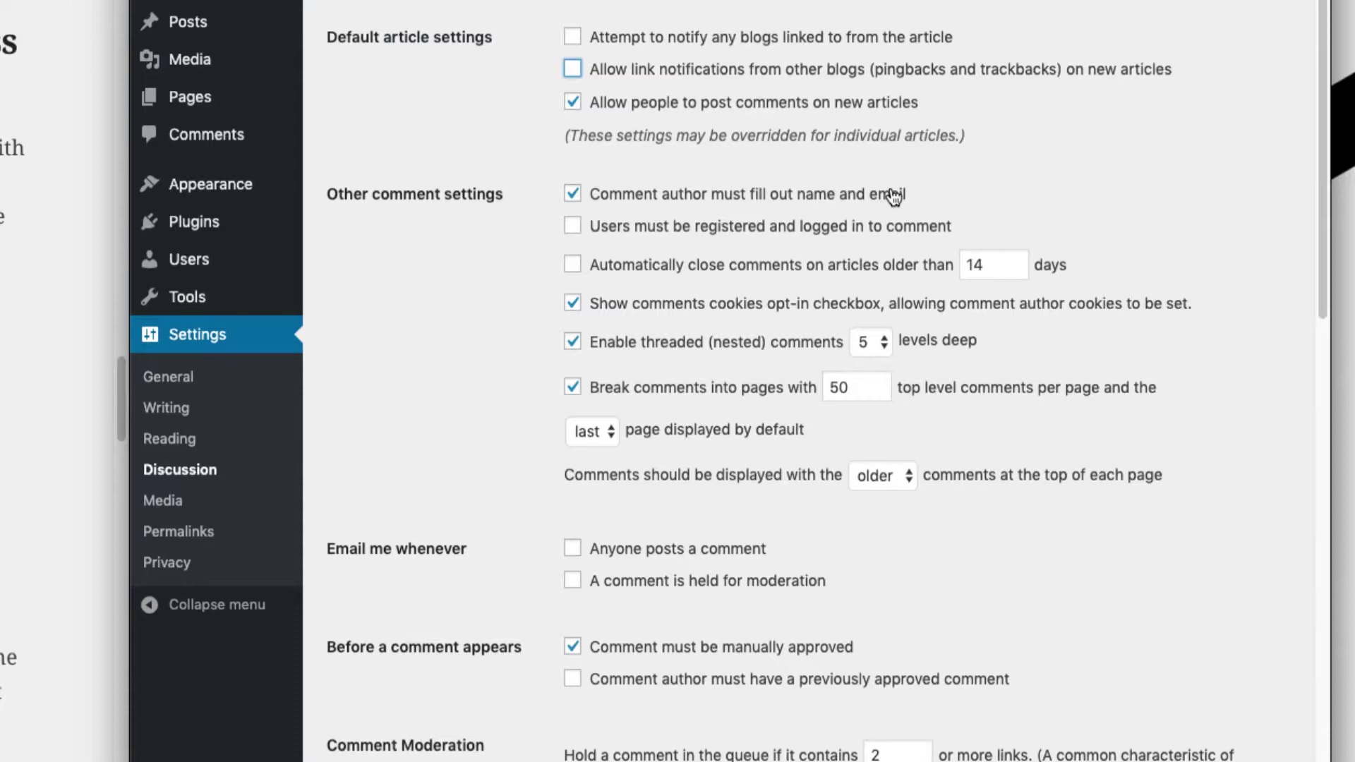
Review the Comment Moderation, Comment Blacklist and Avatars settings, and look at the Hello world! post on the site.
scroll(521, 493, "down", 15)
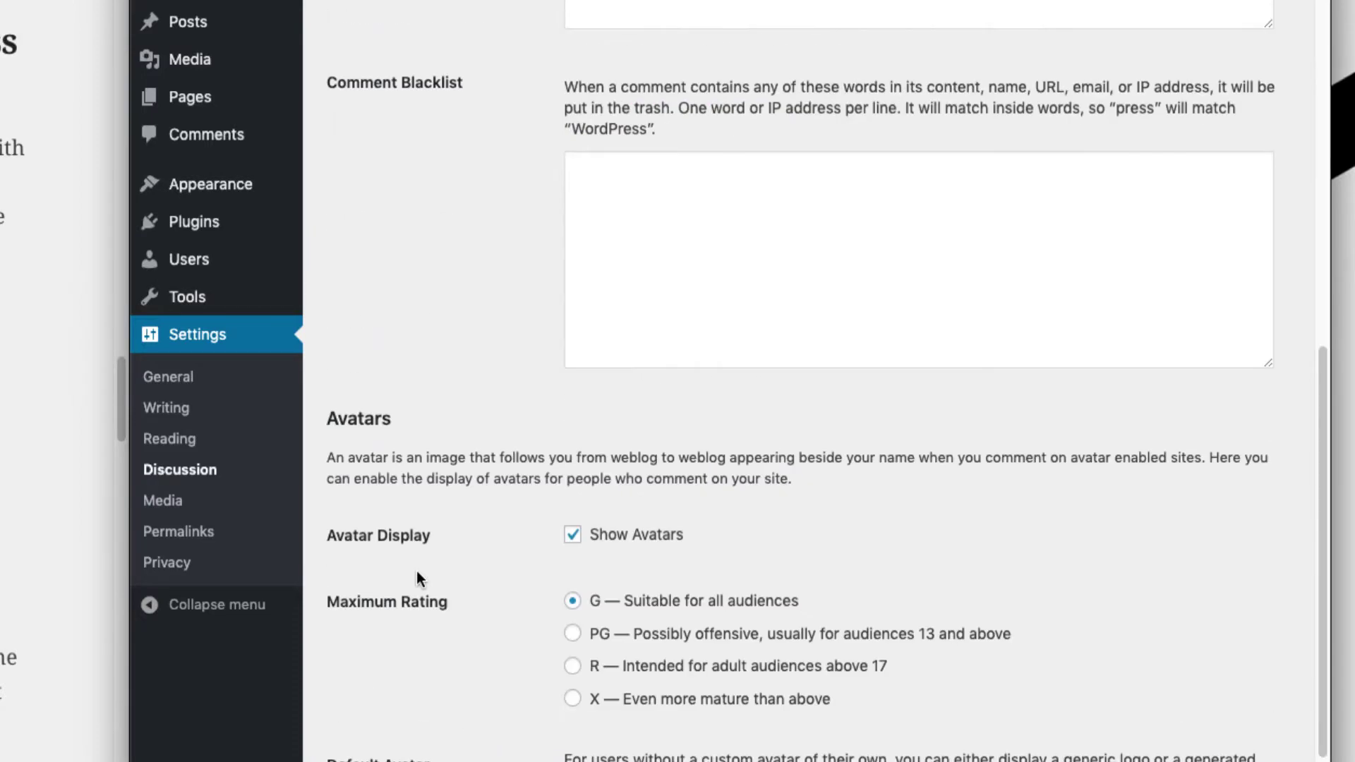
scroll(463, 563, "down", 1)
scroll(464, 563, "up", 7)
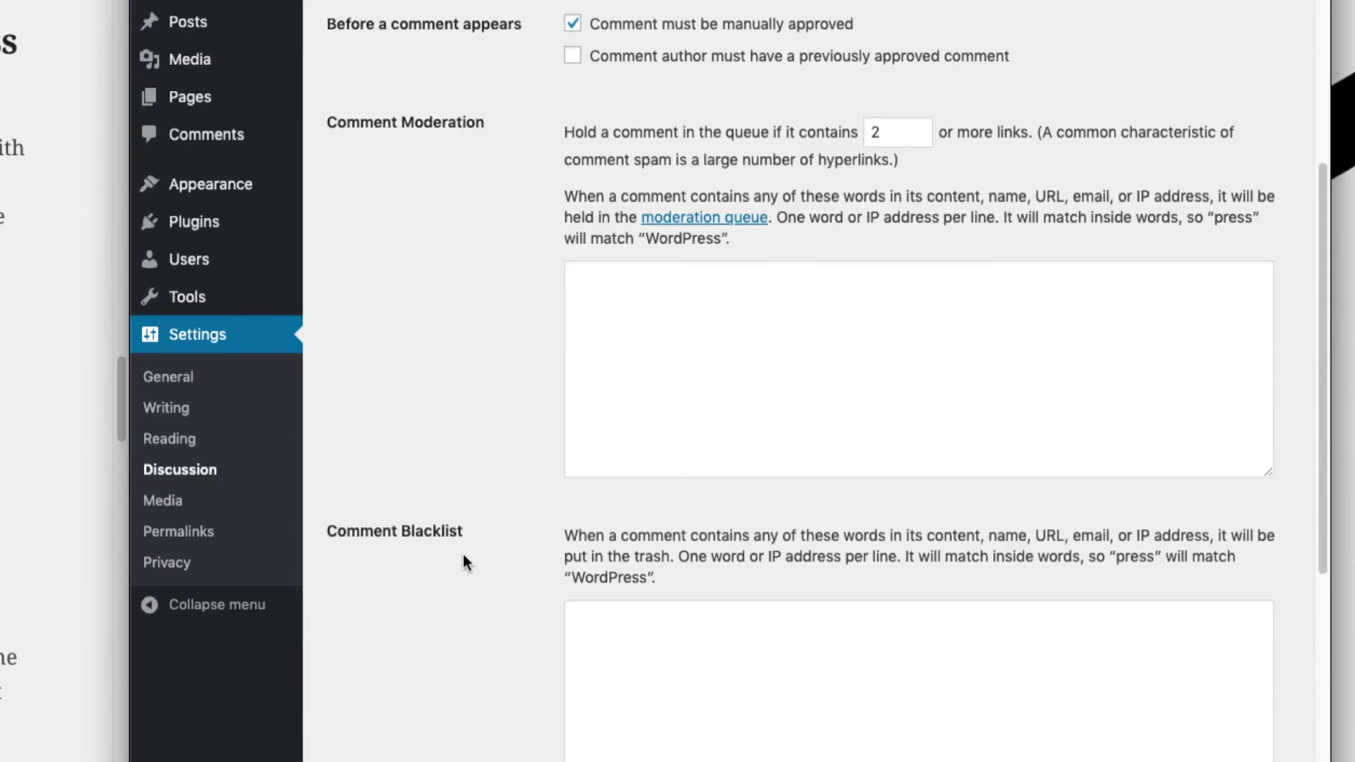
left_click(698, 358)
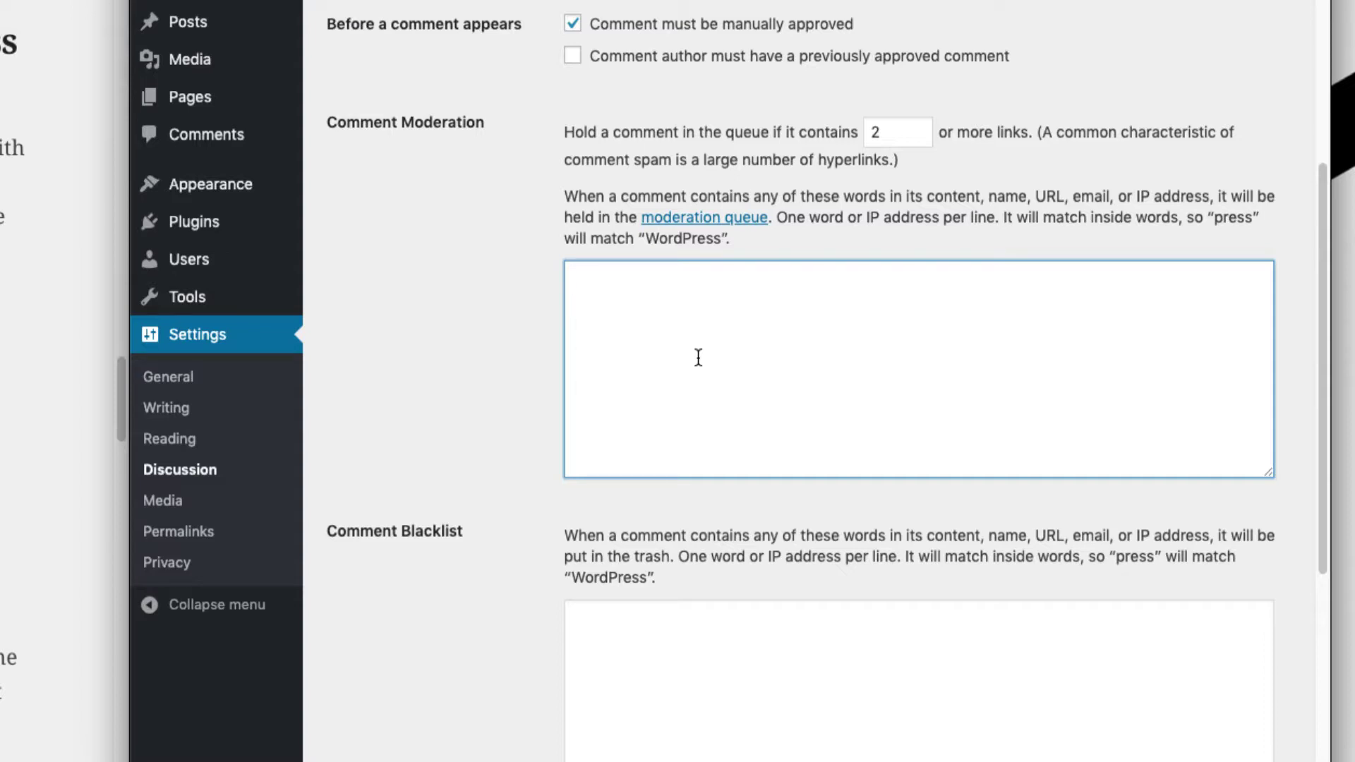
scroll(696, 381, "down", 5)
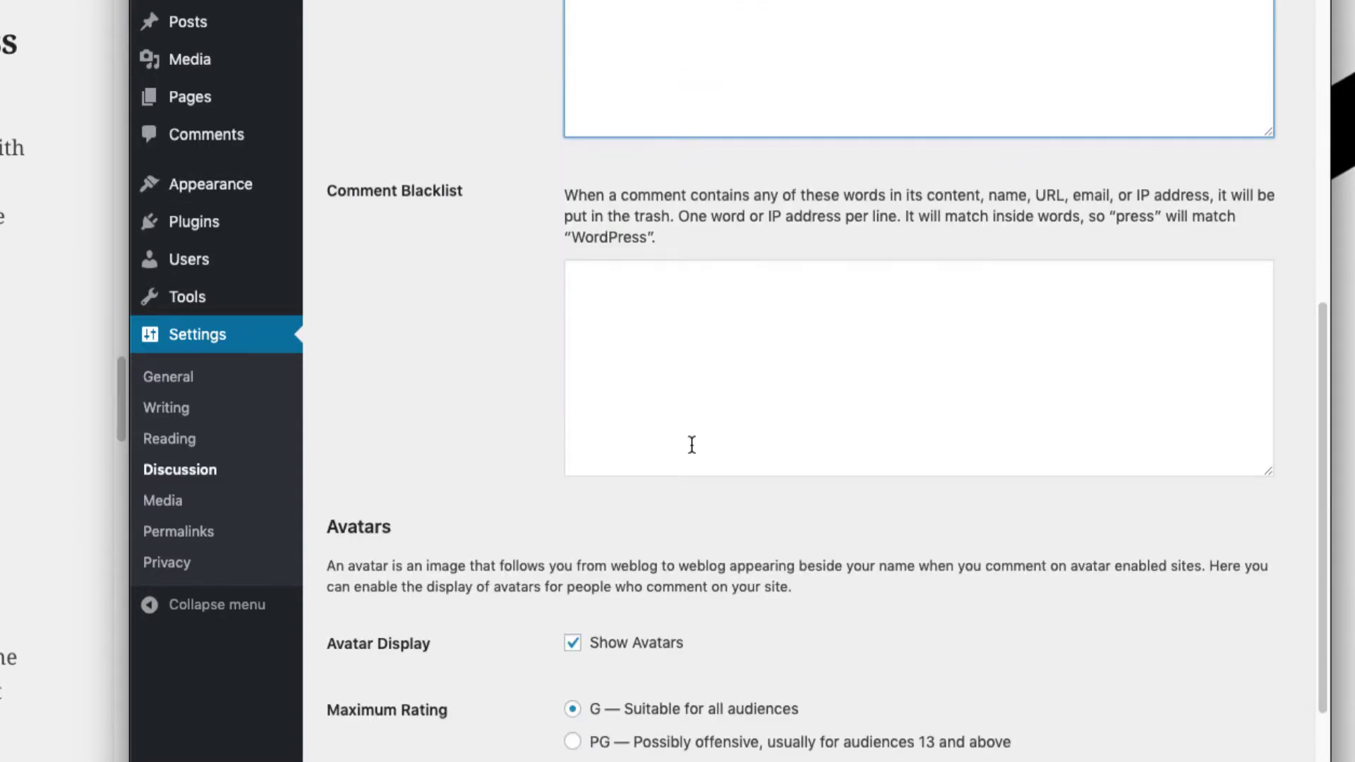
left_click(692, 410)
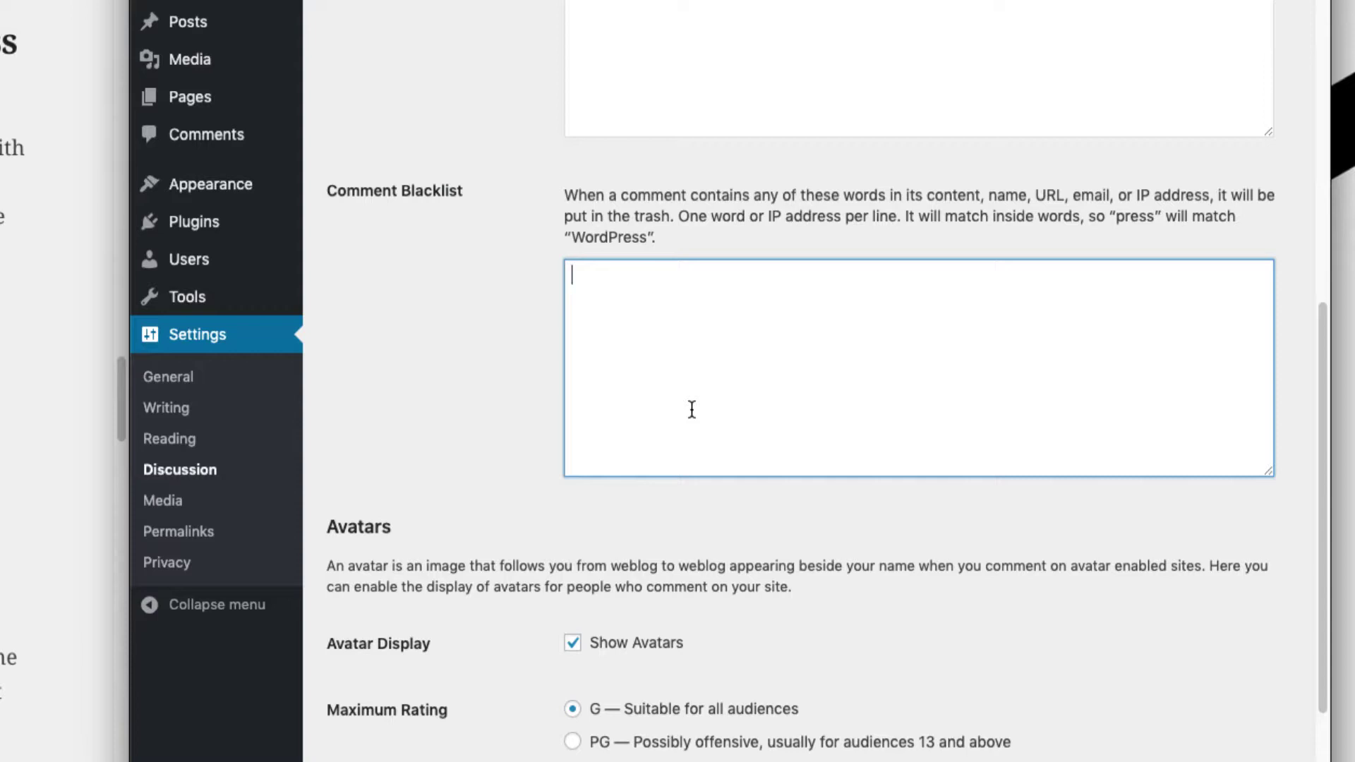
scroll(692, 409, "down", 7)
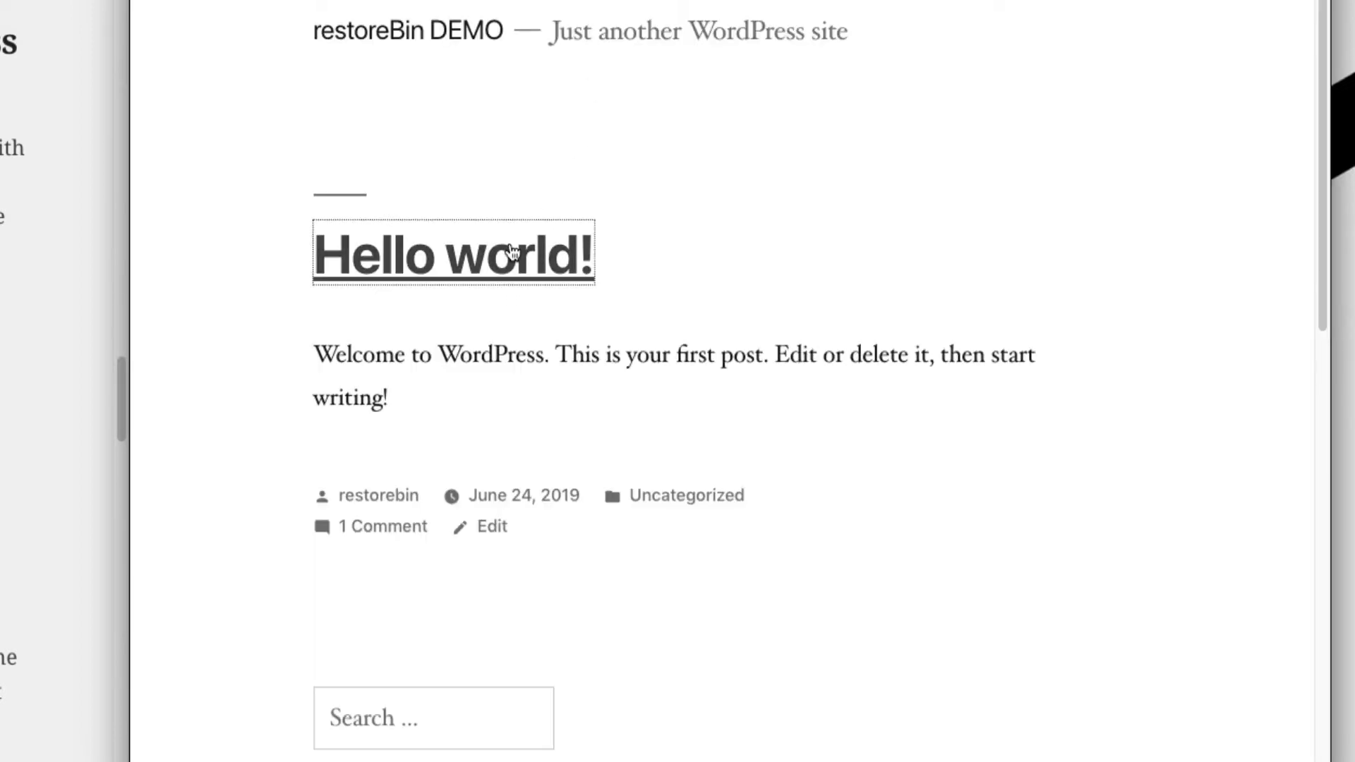
scroll(690, 447, "down", 4)
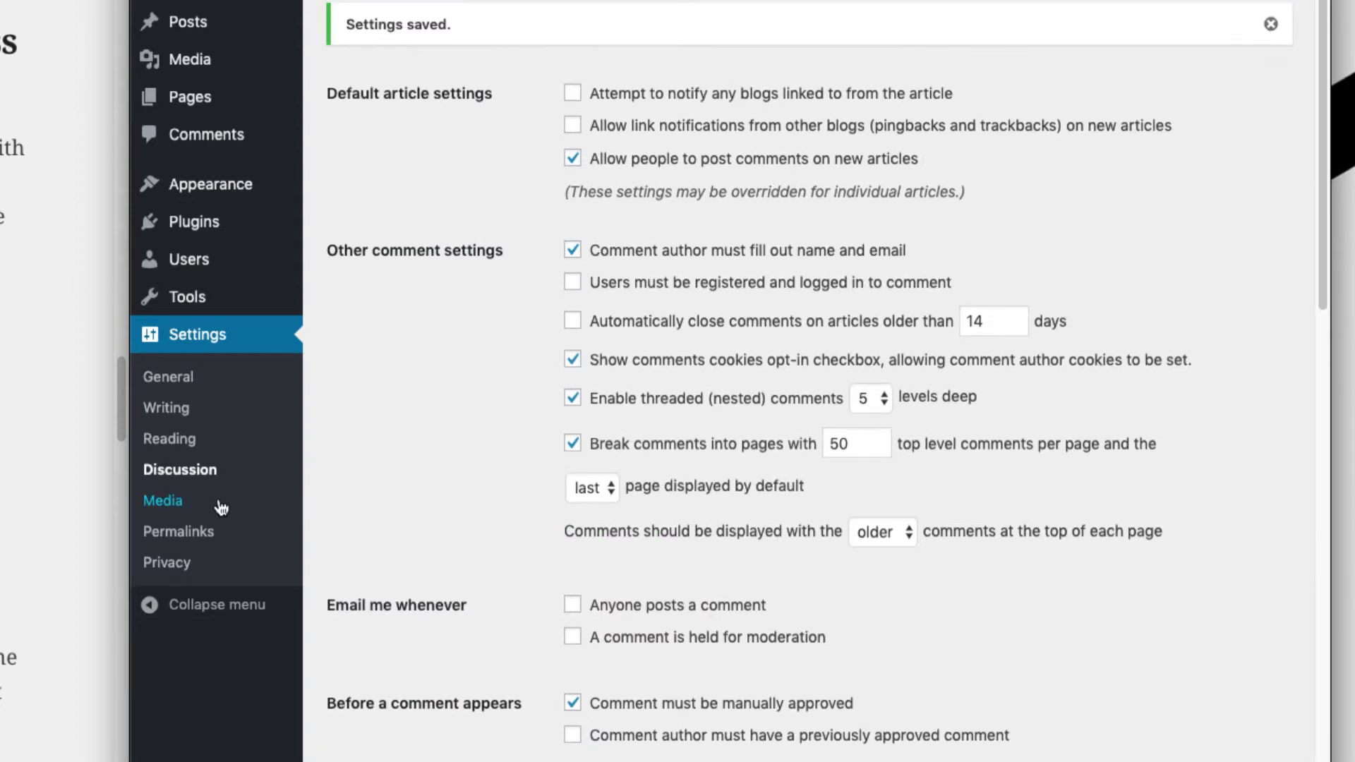
Turn off organizing uploads into month- and year-based folders in the Media settings and save the changes.
left_click(219, 502)
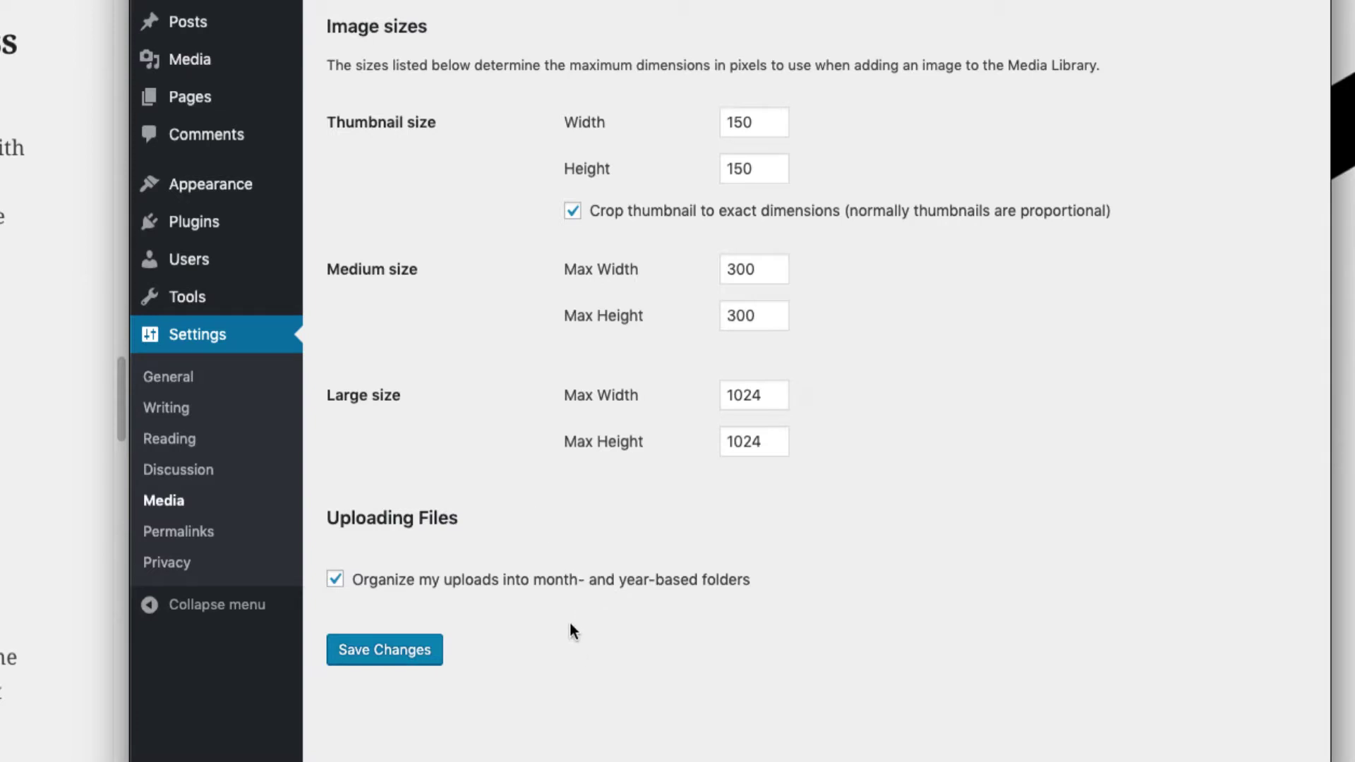
left_click(560, 586)
left_click(360, 650)
Open the Permalink settings and examine the domain, year, month, day and post-name parts of the Day and name structure.
left_click(235, 537)
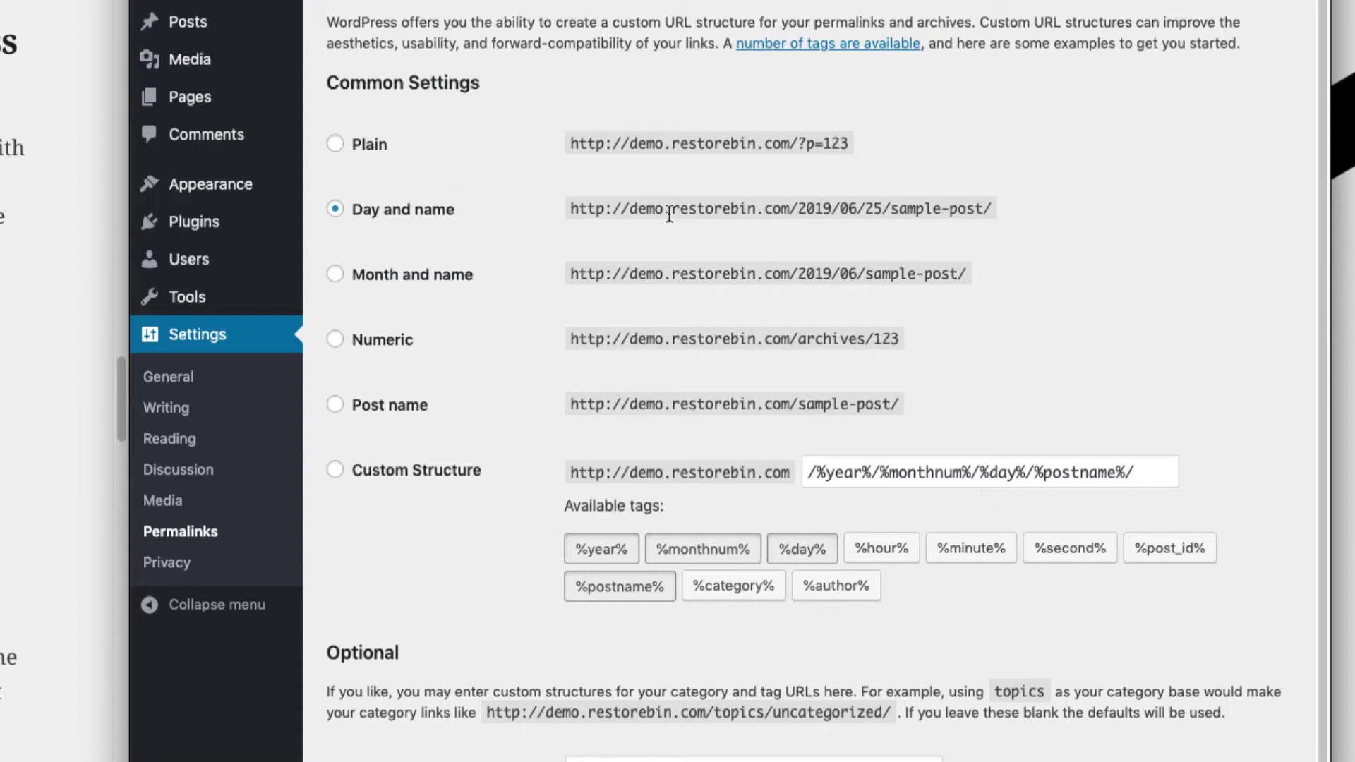
left_click_drag(631, 209, 791, 209)
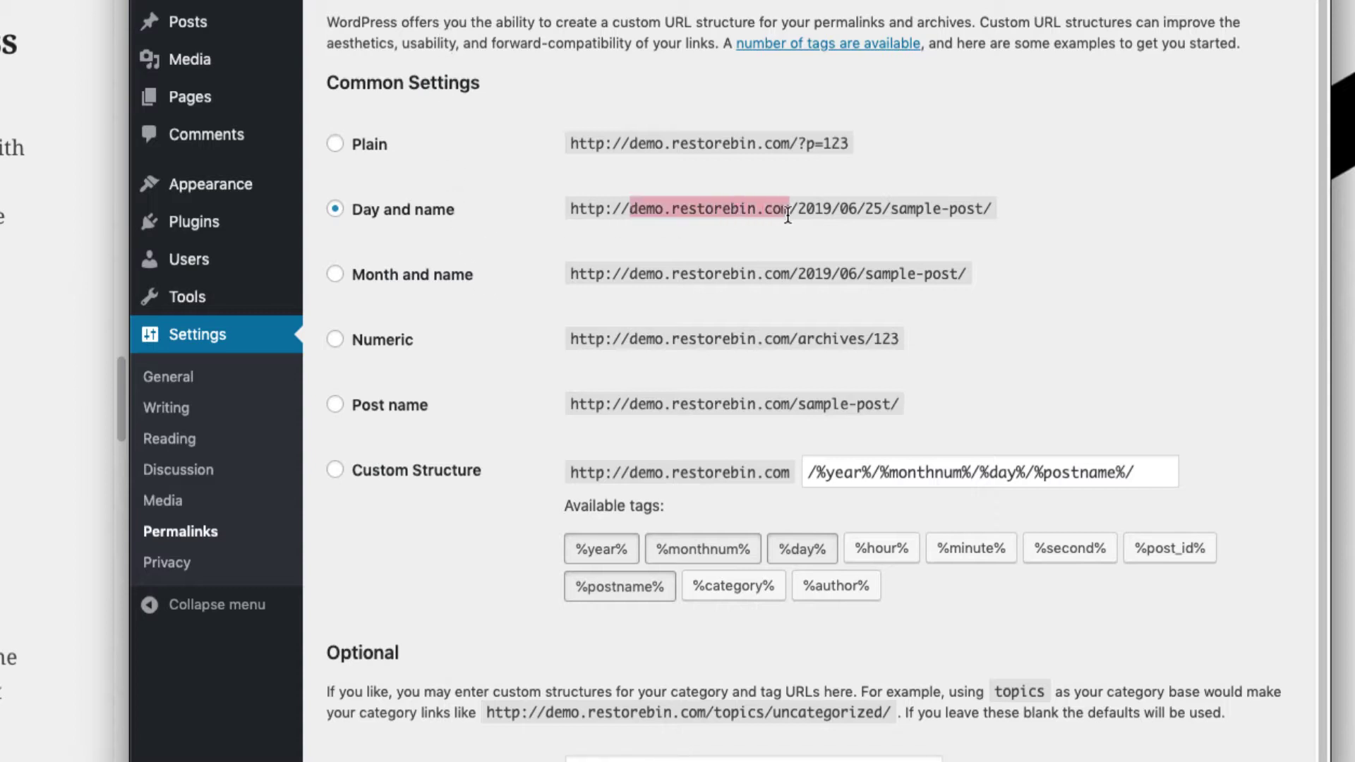
left_click(819, 210)
double_click(819, 210)
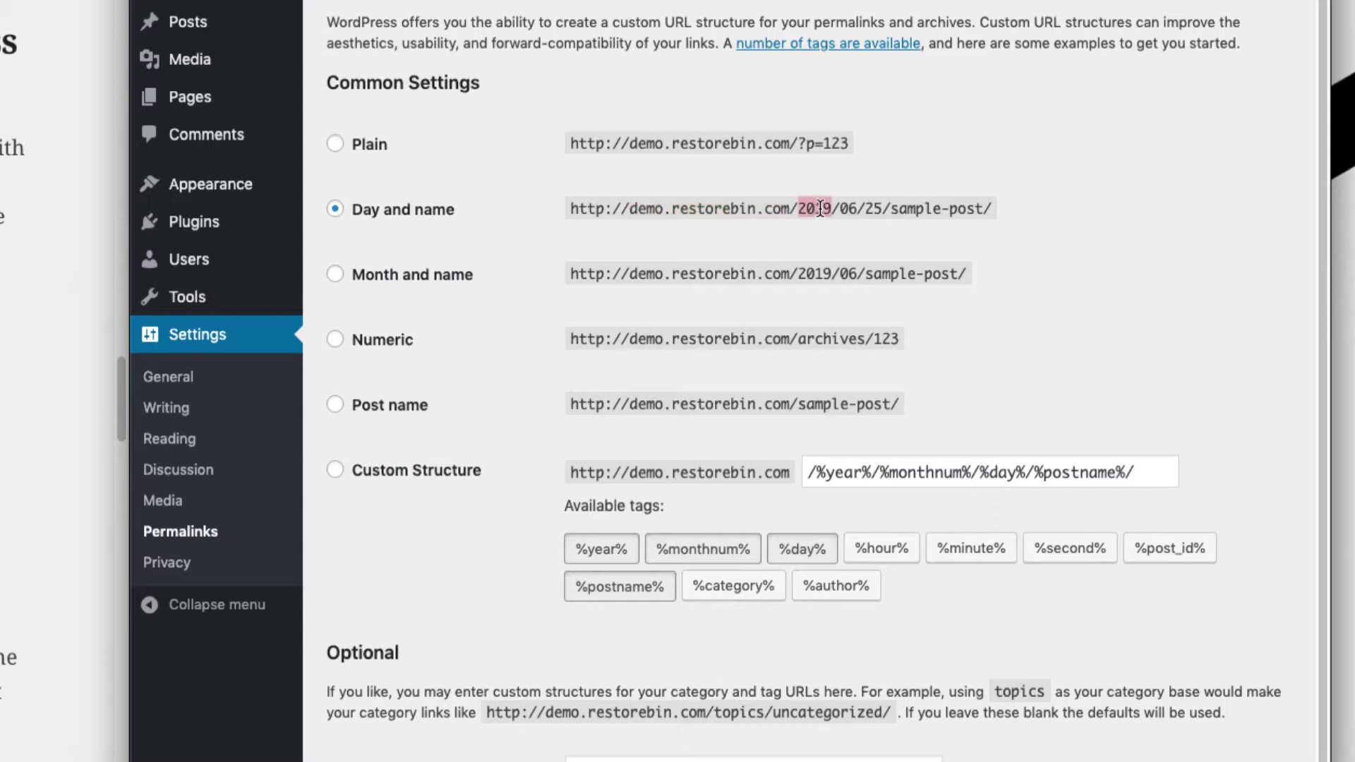
double_click(851, 208)
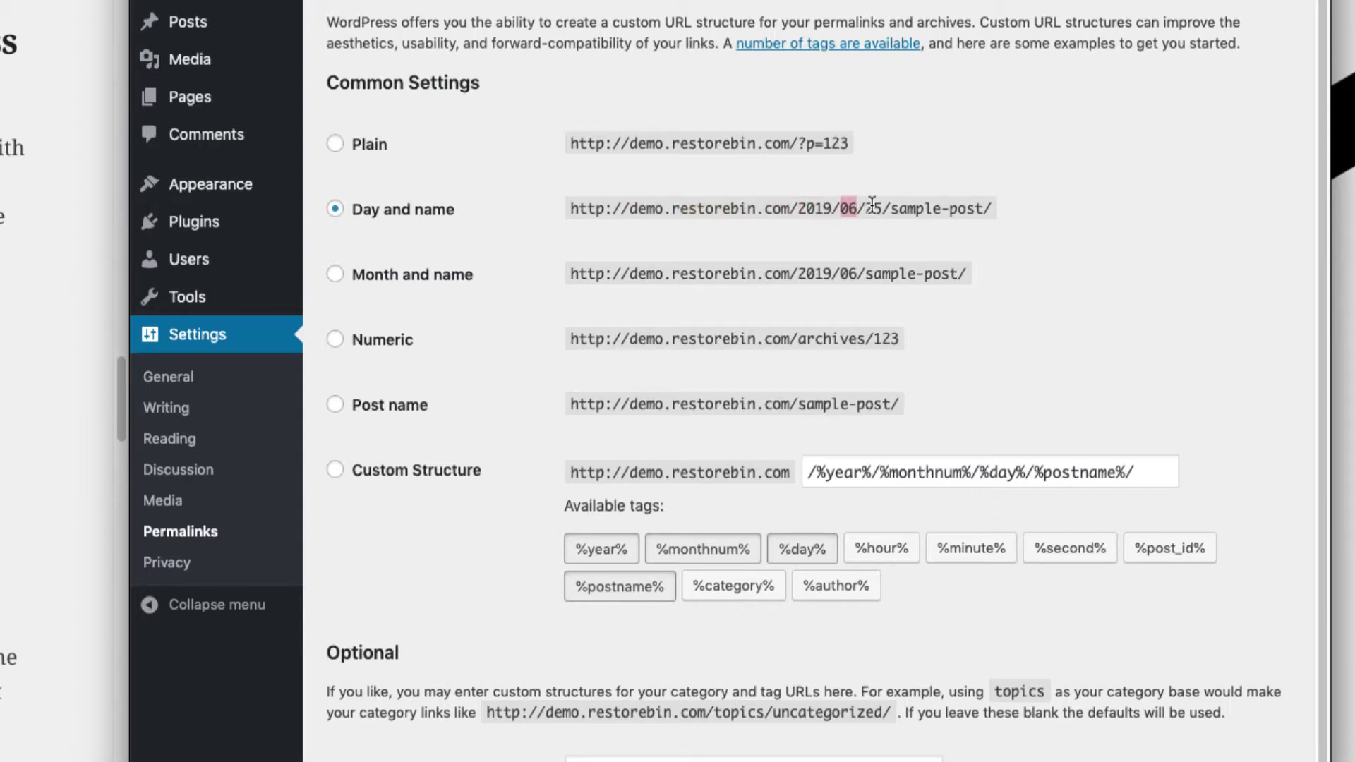
double_click(874, 208)
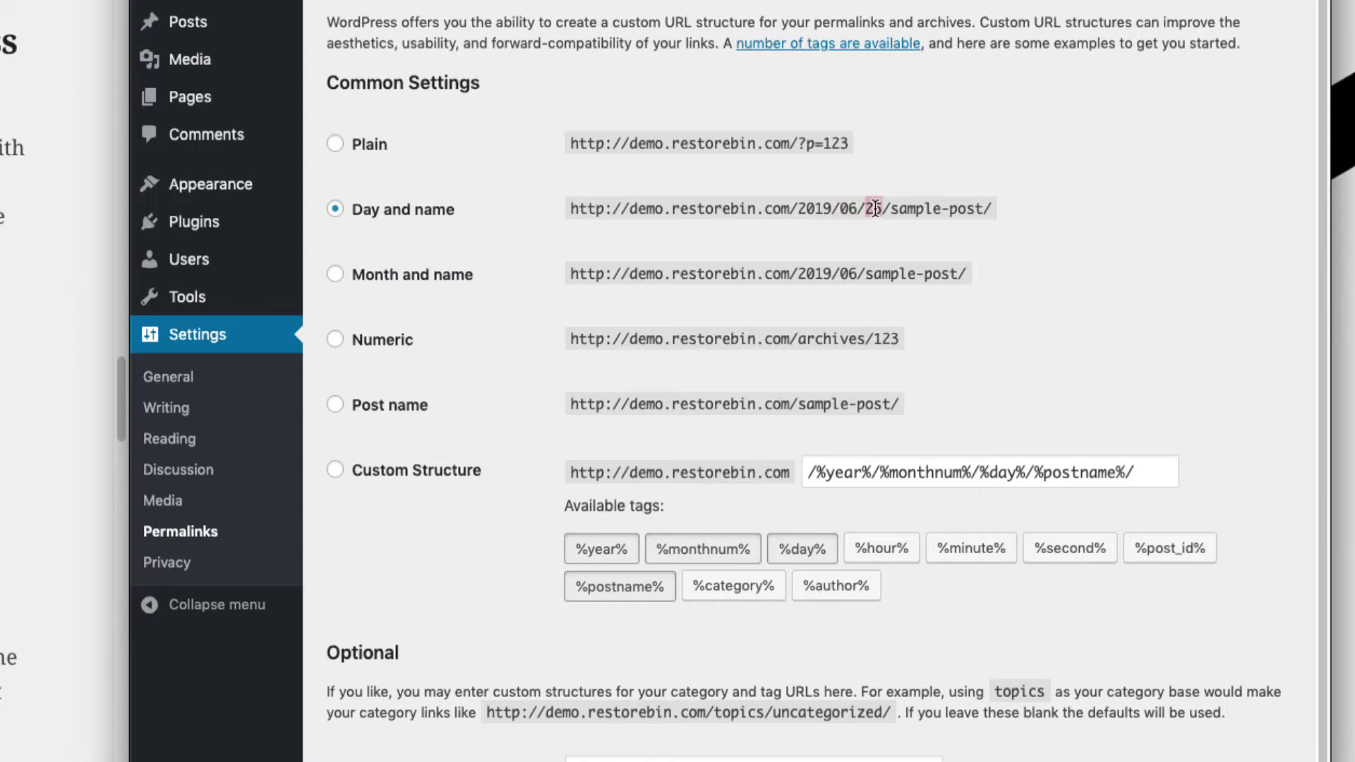
left_click(936, 213)
left_click_drag(800, 207, 886, 210)
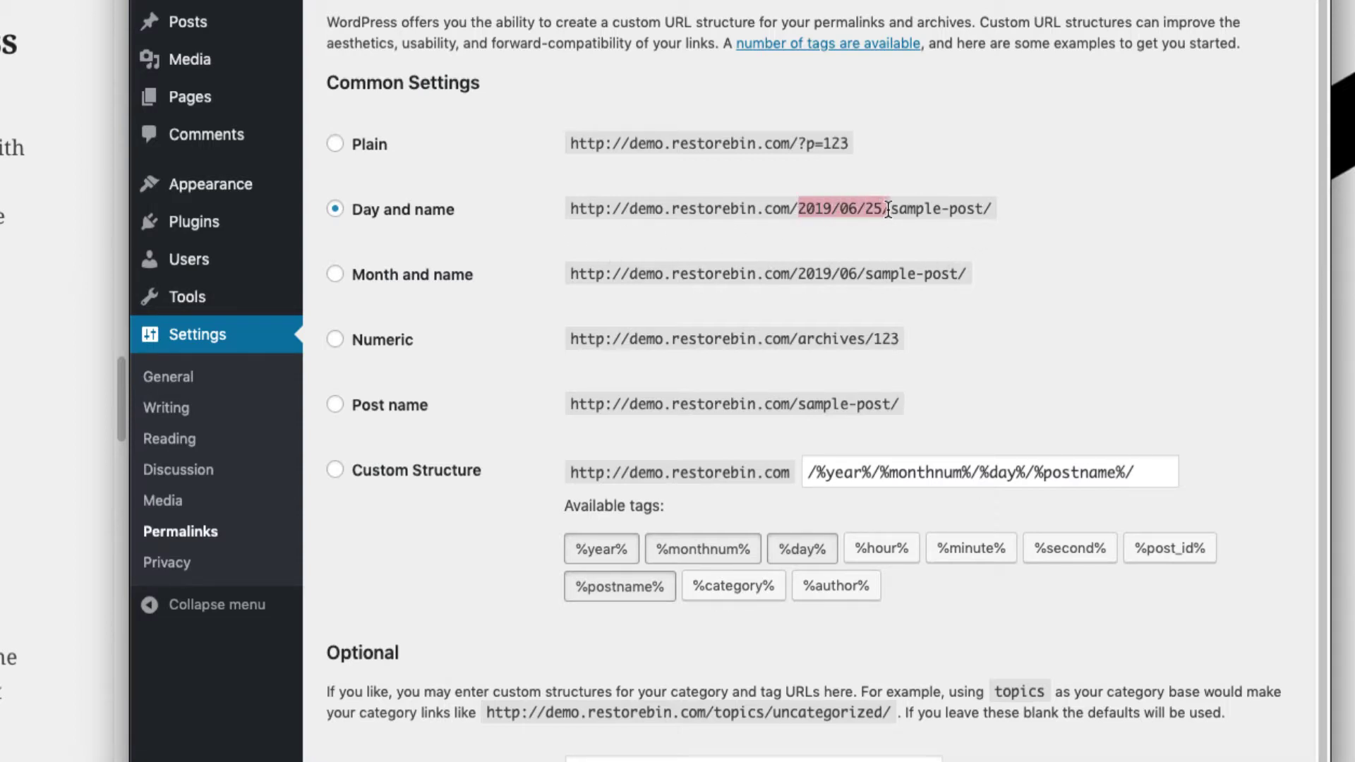
double_click(929, 209)
double_click(728, 209)
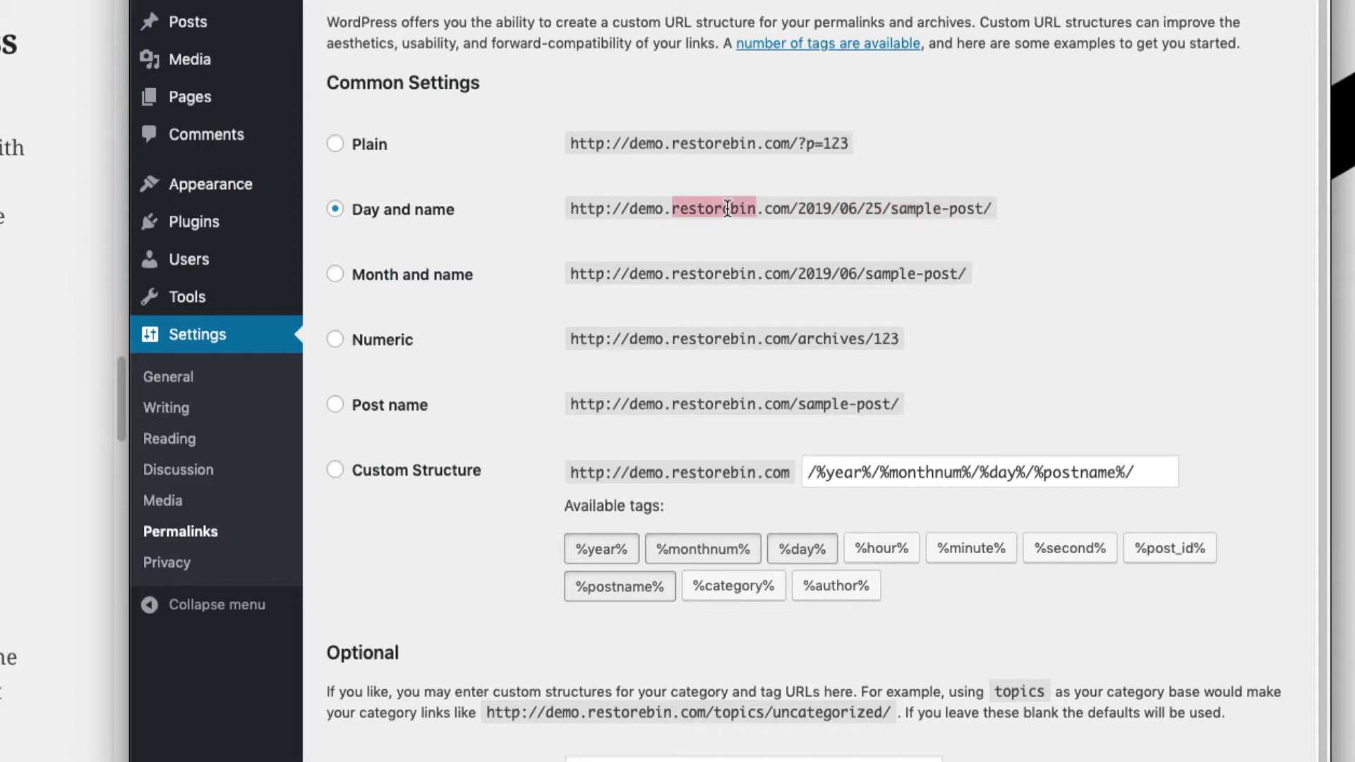
Set the permalink structure to Post name.
left_click(535, 293)
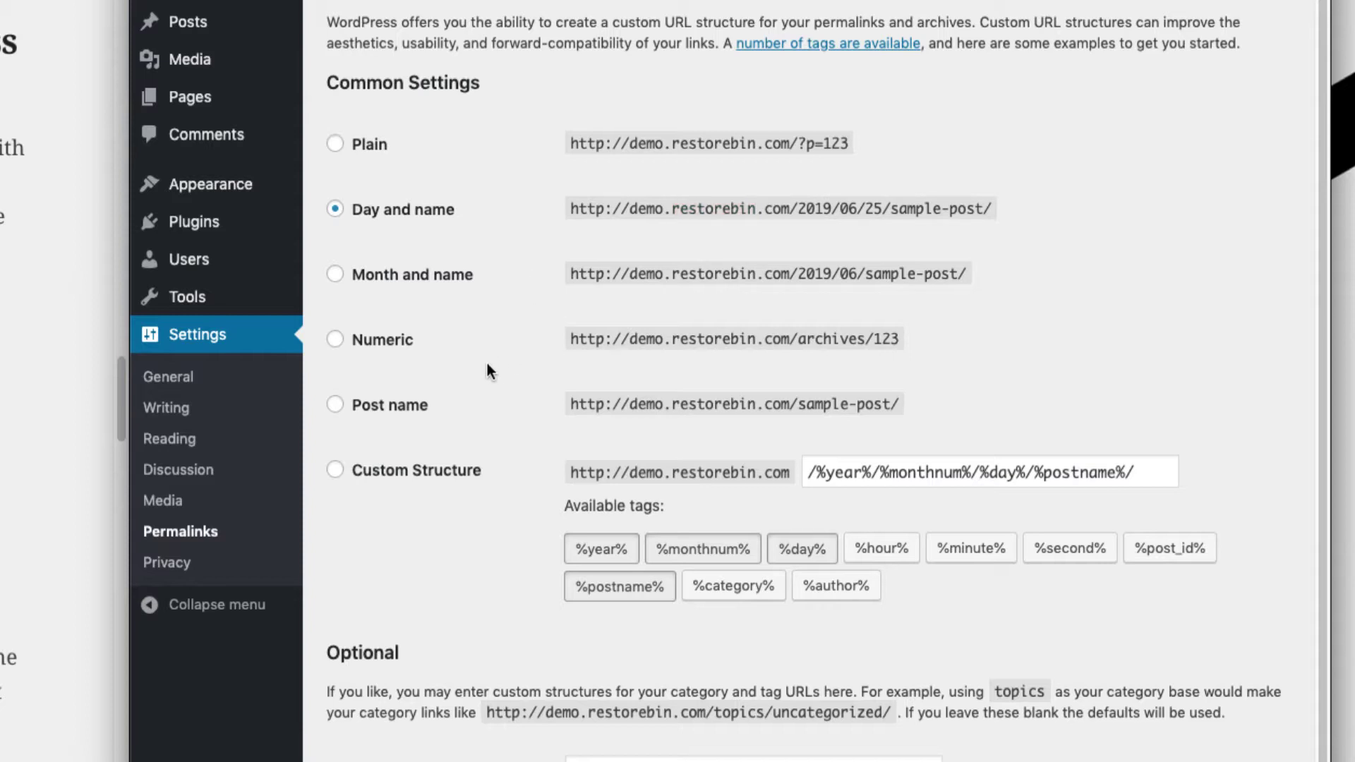
left_click(410, 409)
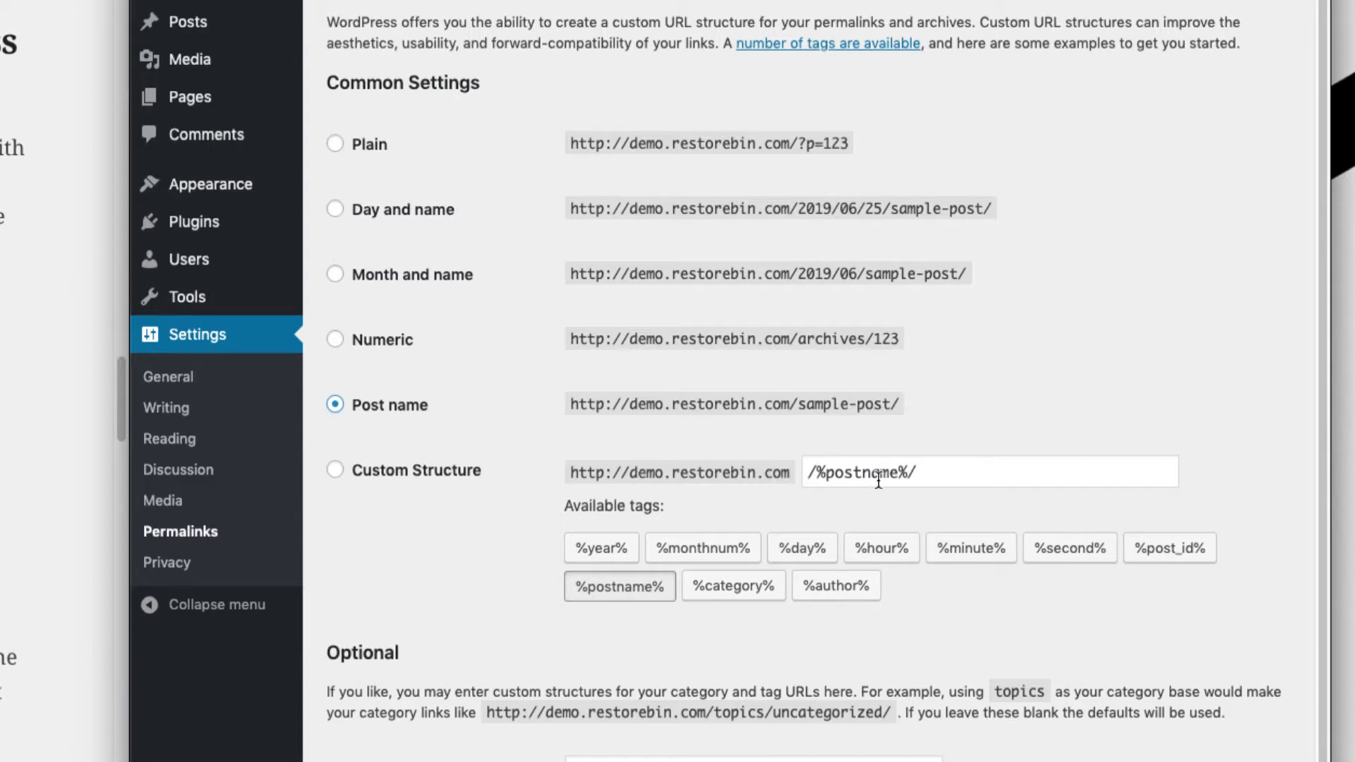
scroll(432, 621, "down", 3)
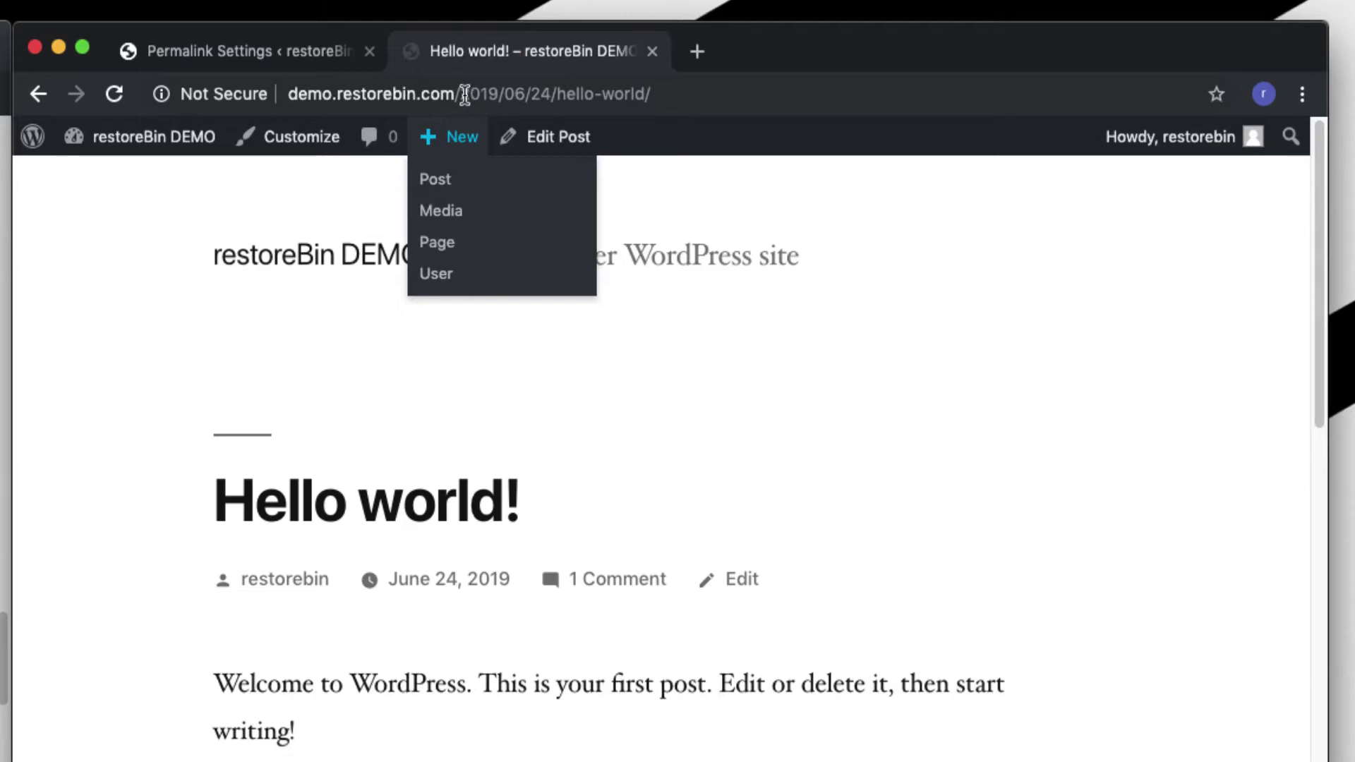
Examine the Hello world! post's dated URL, and reopen the post from the site's home page to check its post-name URL.
left_click_drag(461, 94, 511, 86)
double_click(511, 90)
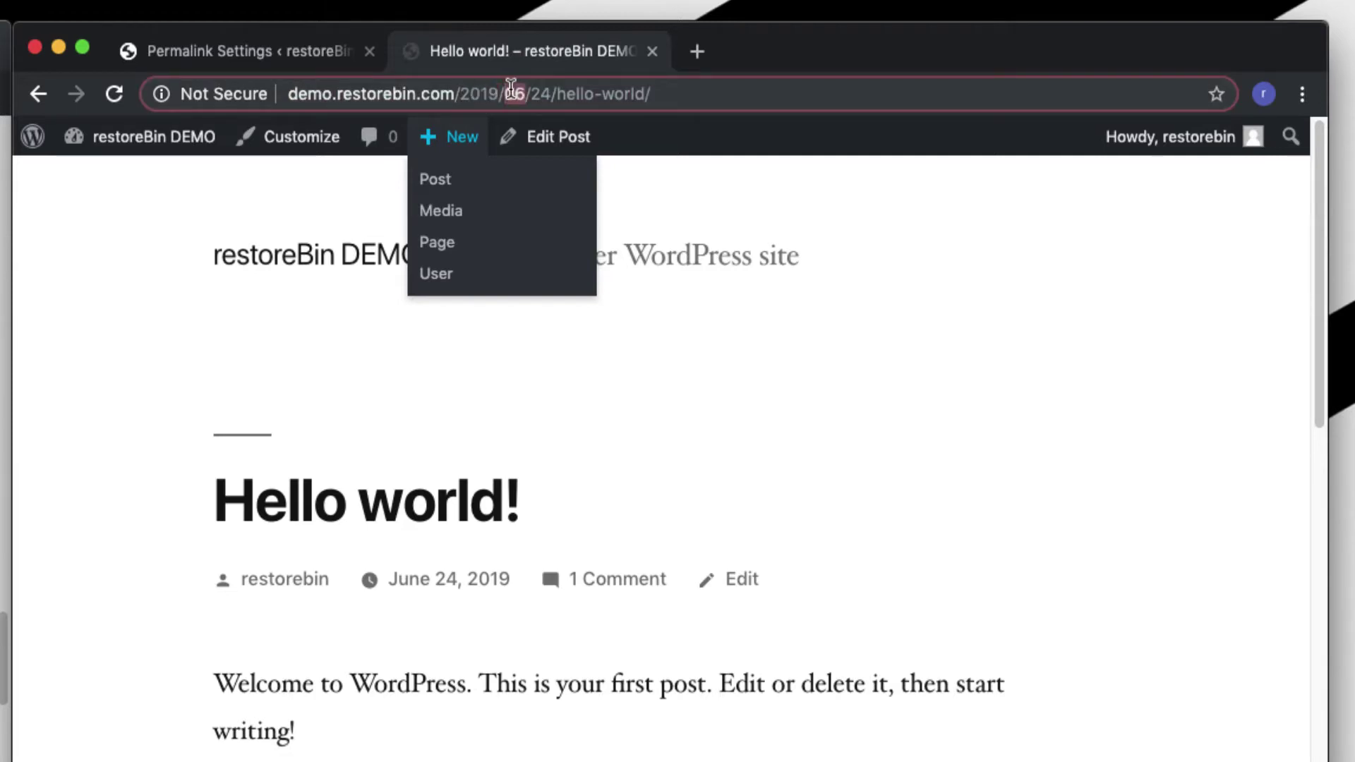
double_click(542, 93)
left_click(602, 94)
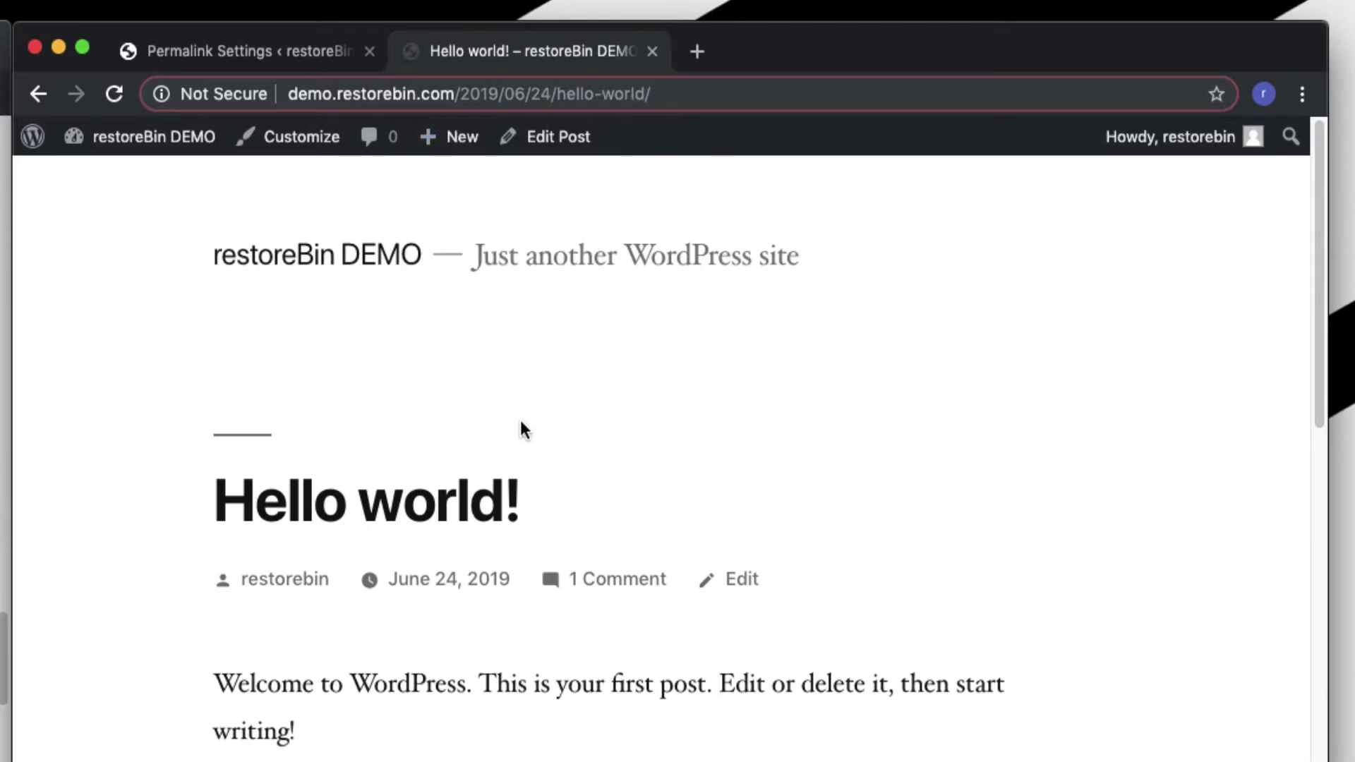
left_click(348, 363)
left_click(323, 268)
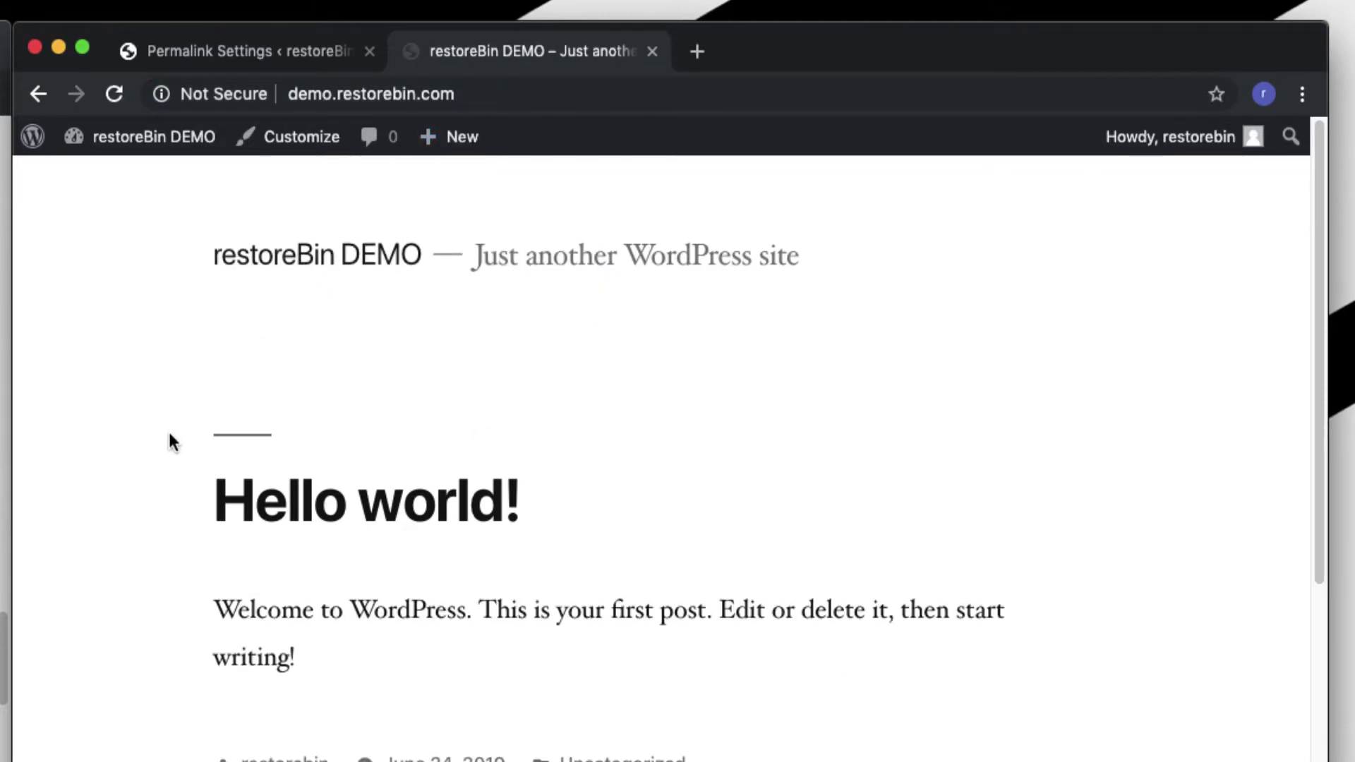
left_click(395, 523)
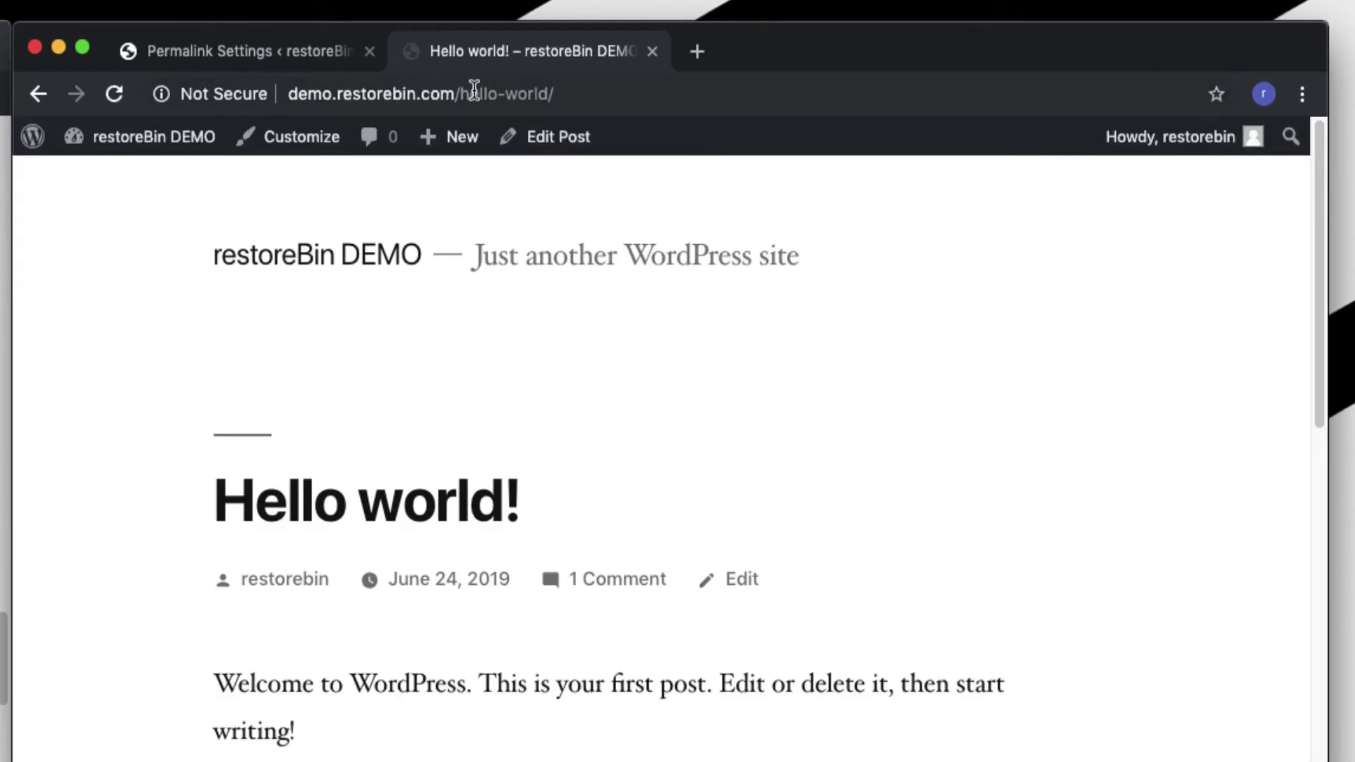
left_click_drag(587, 94, 468, 95)
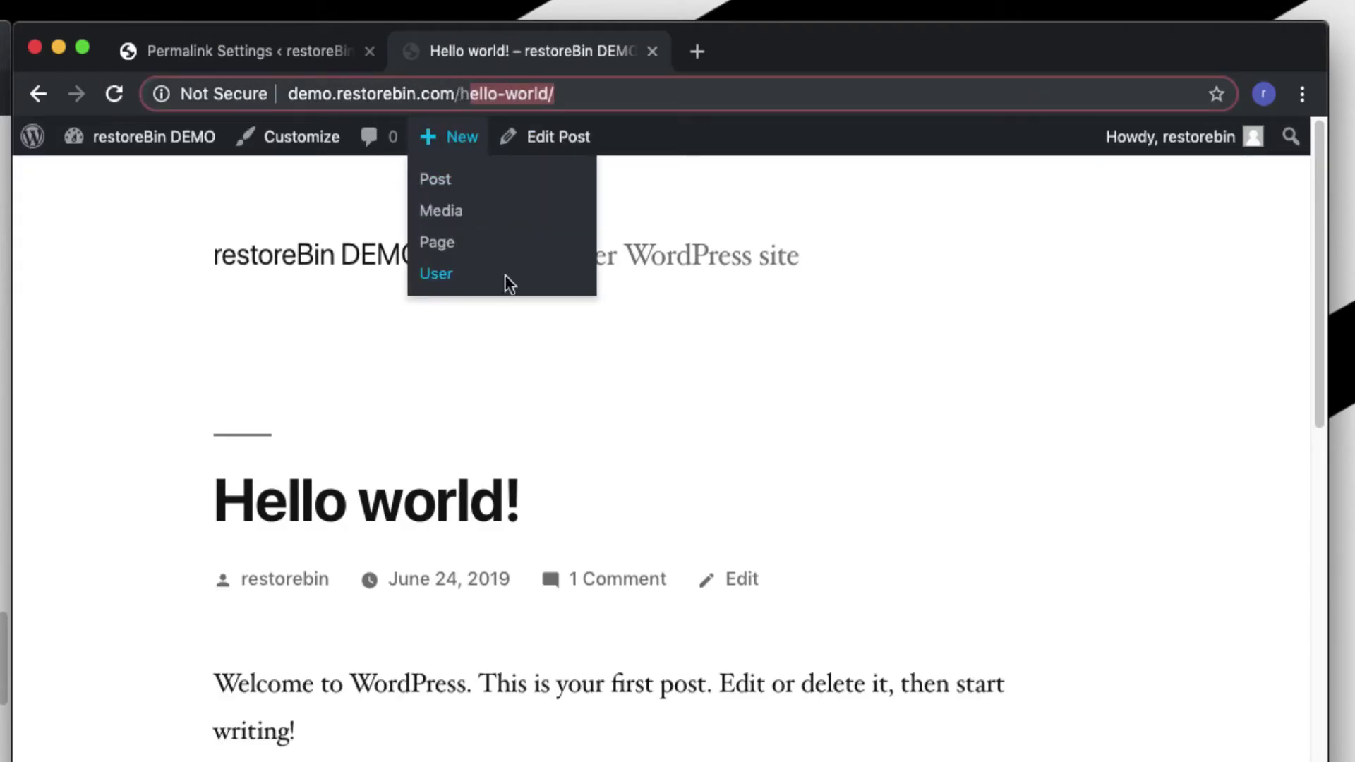
left_click(728, 413)
left_click(271, 51)
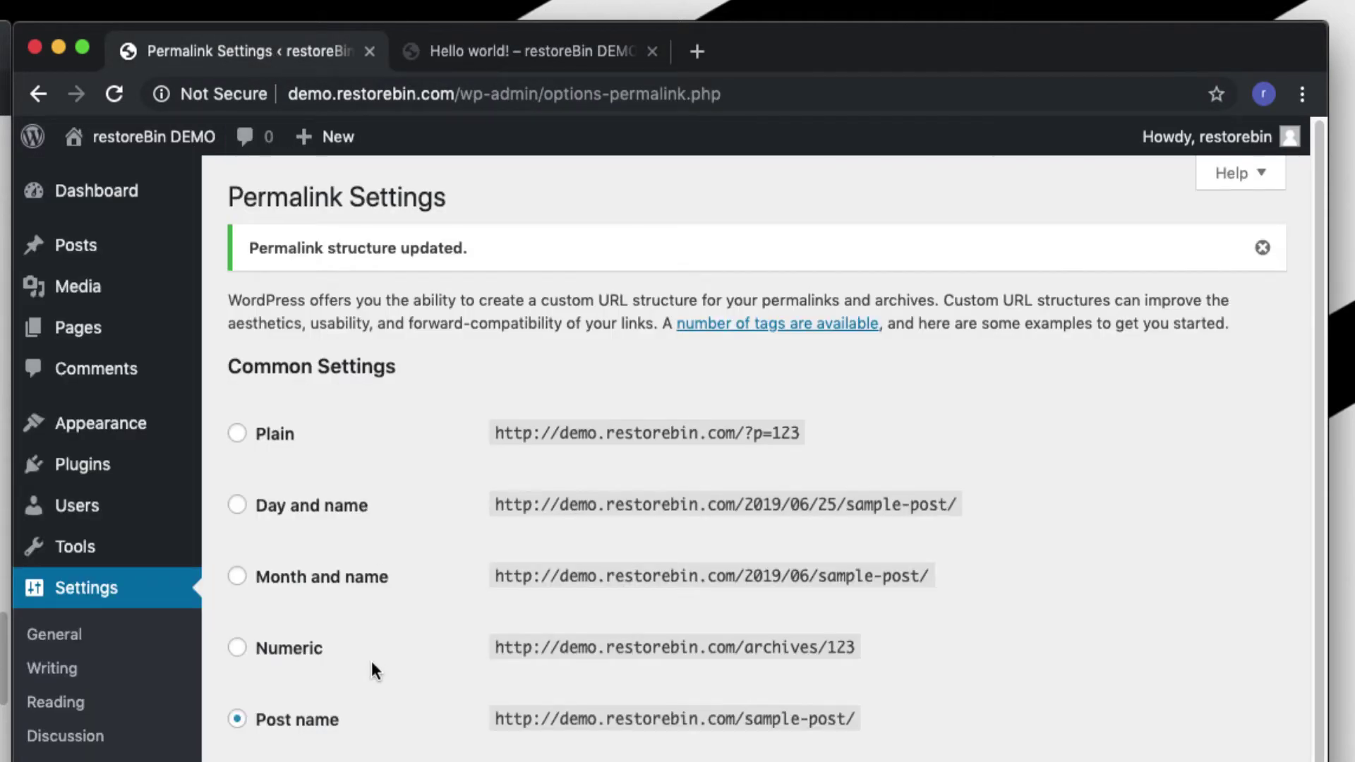
Open the Privacy settings, and read the WordPress setup guide through to its Deleting Dummy Data section.
scroll(372, 672, "down", 3)
left_click(54, 761)
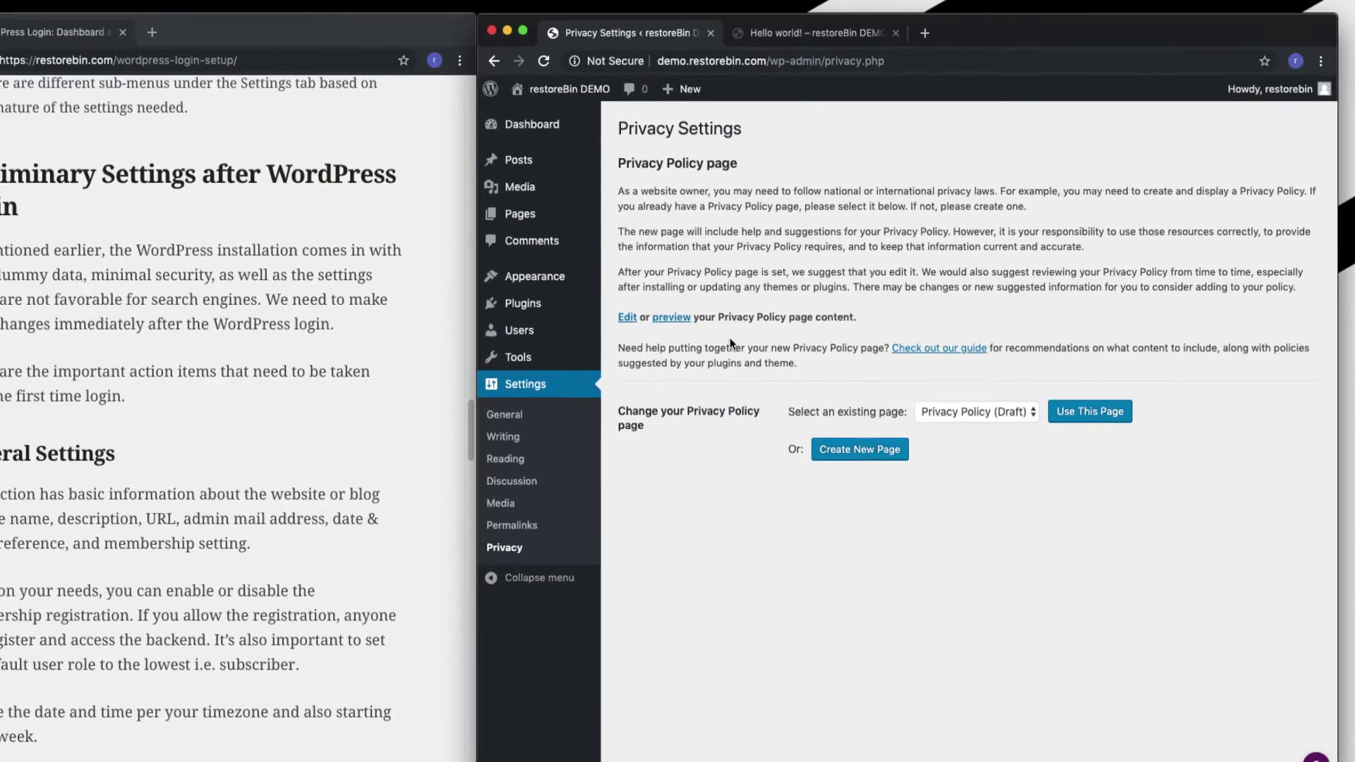
left_click(348, 519)
scroll(347, 518, "down", 12)
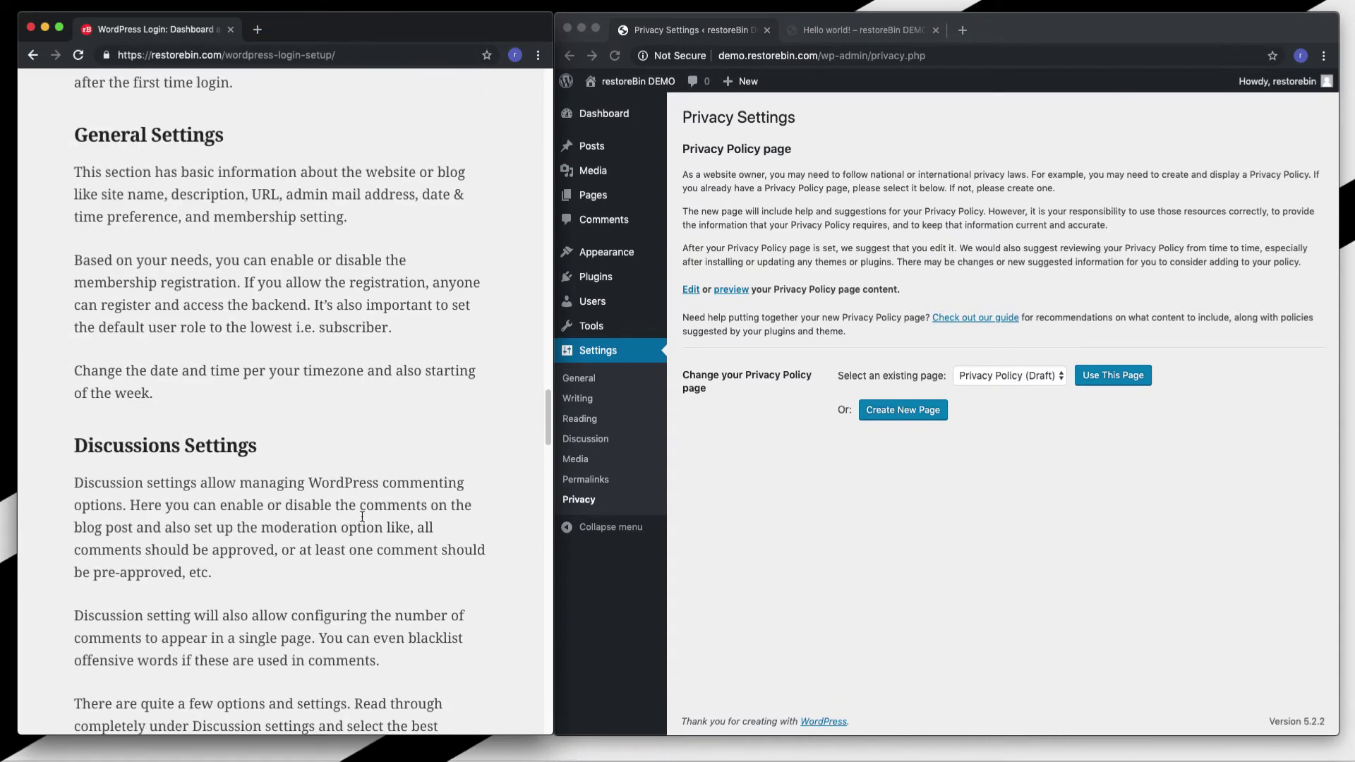
scroll(362, 516, "down", 5)
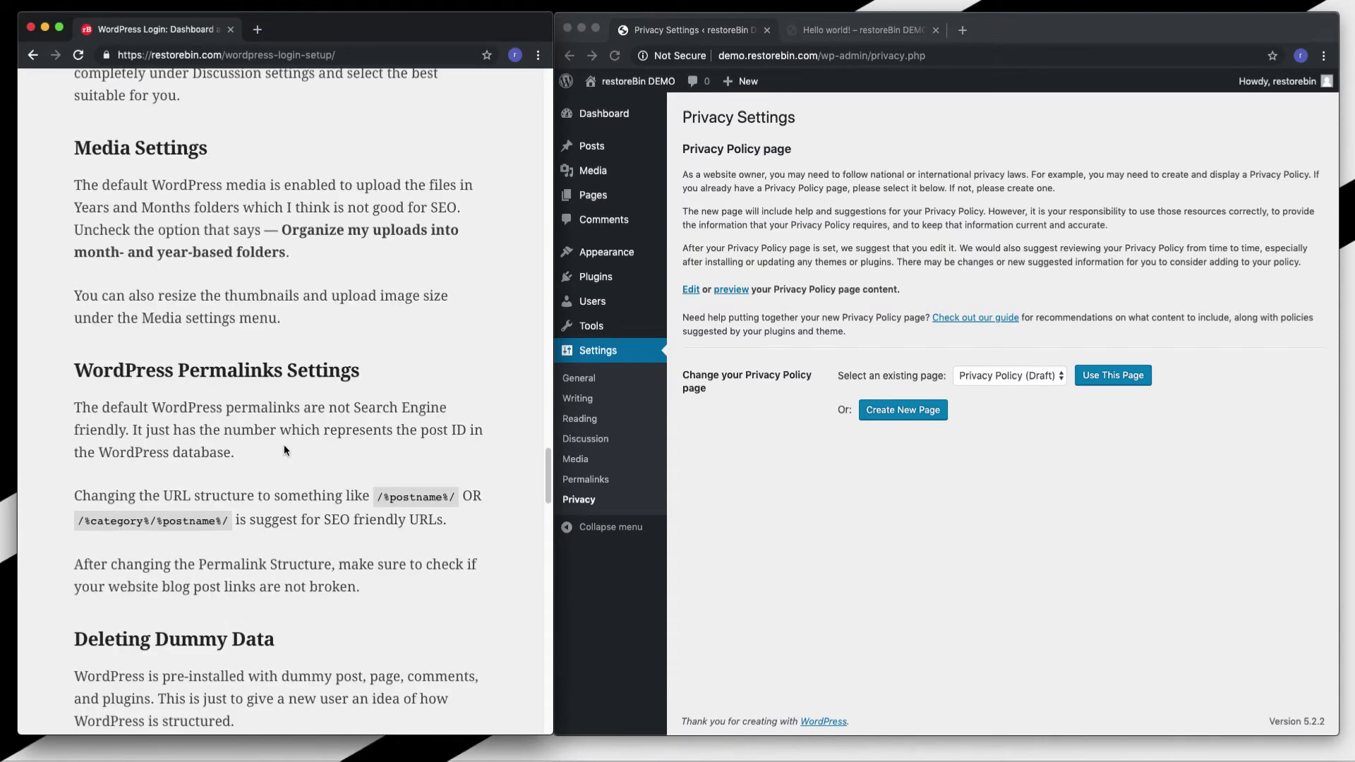
scroll(284, 445, "down", 5)
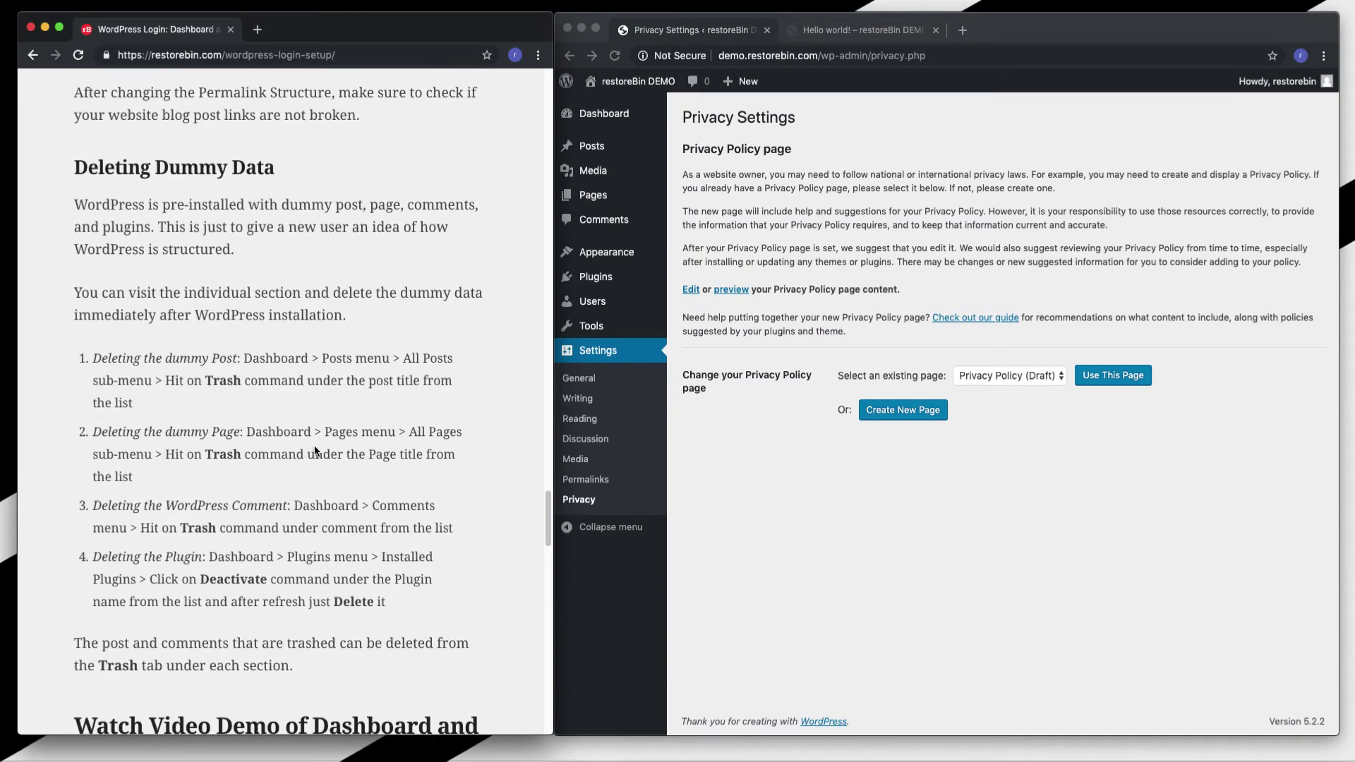
Look at the dummy Hello world! post and its sample comment on the live site.
left_click(846, 27)
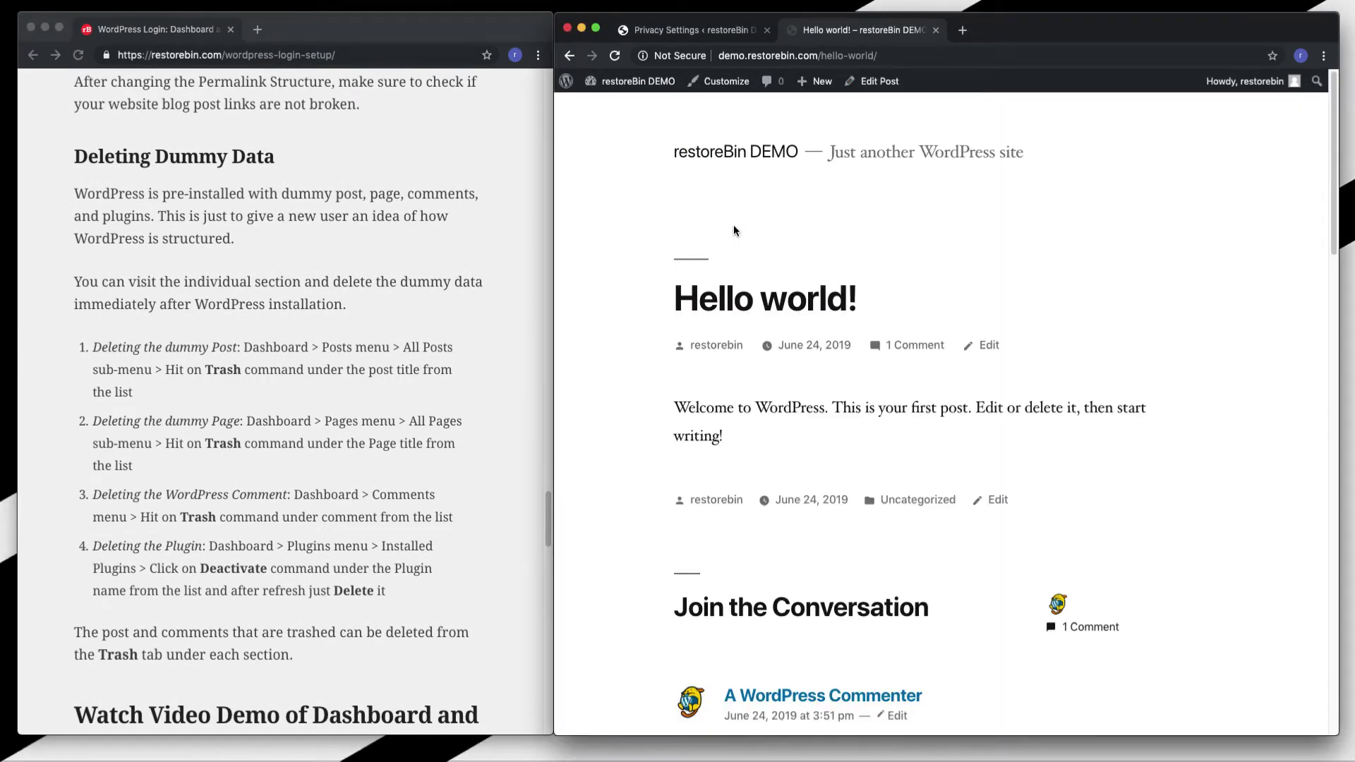
left_click(736, 152)
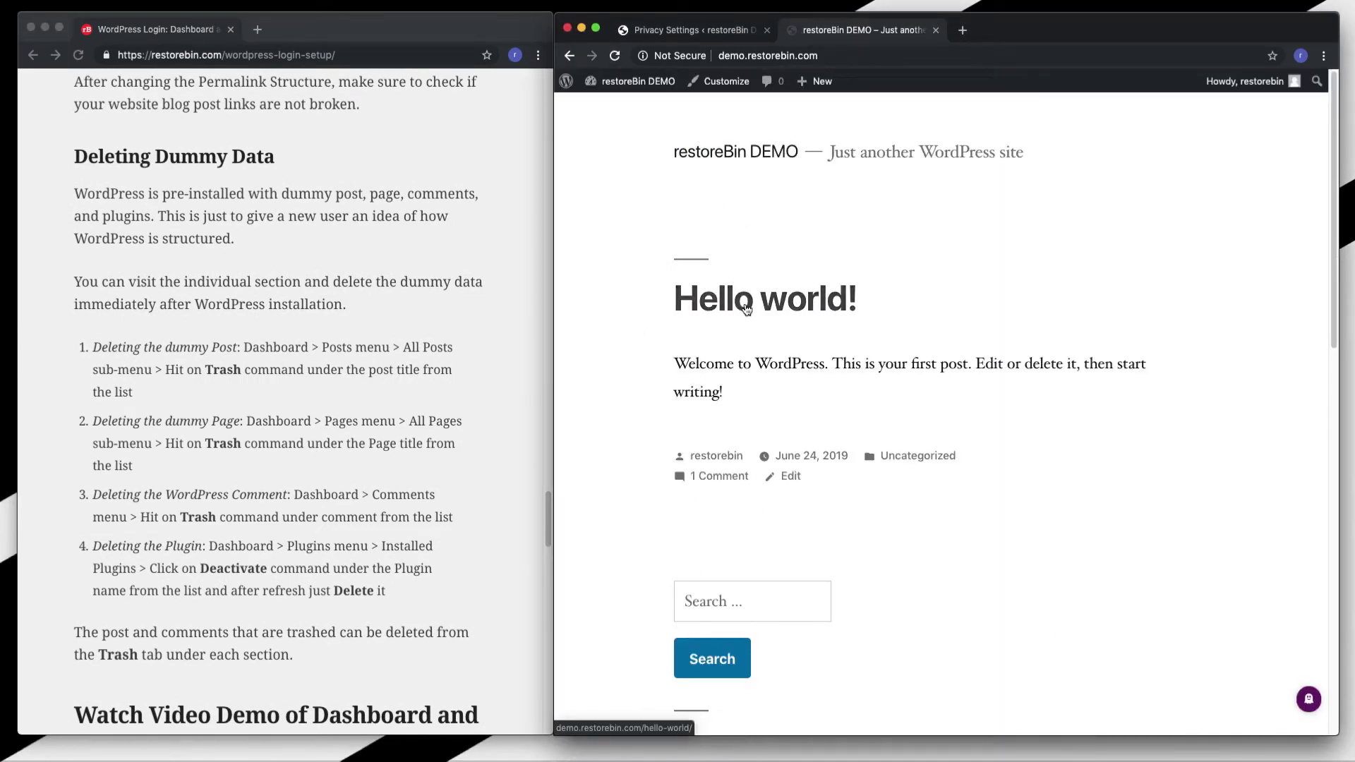
left_click(805, 302)
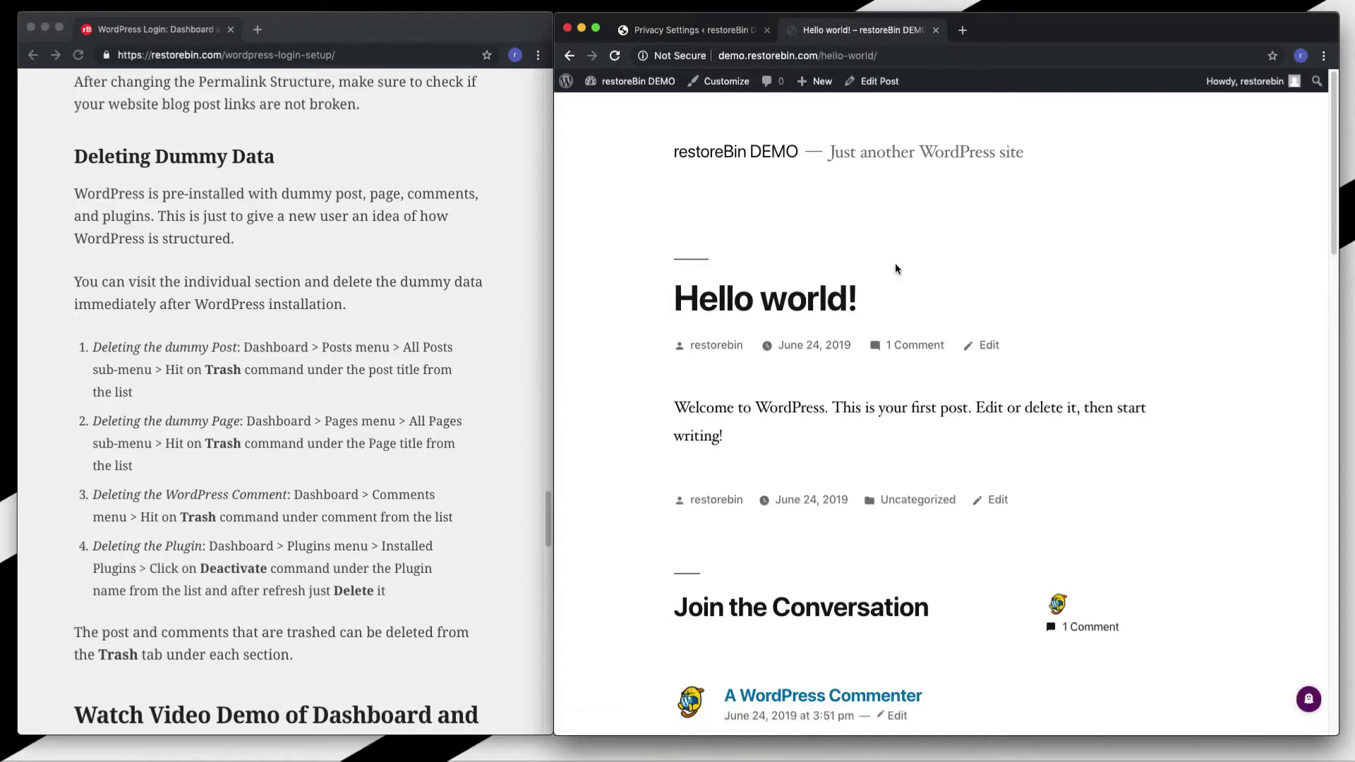
scroll(762, 452, "down", 5)
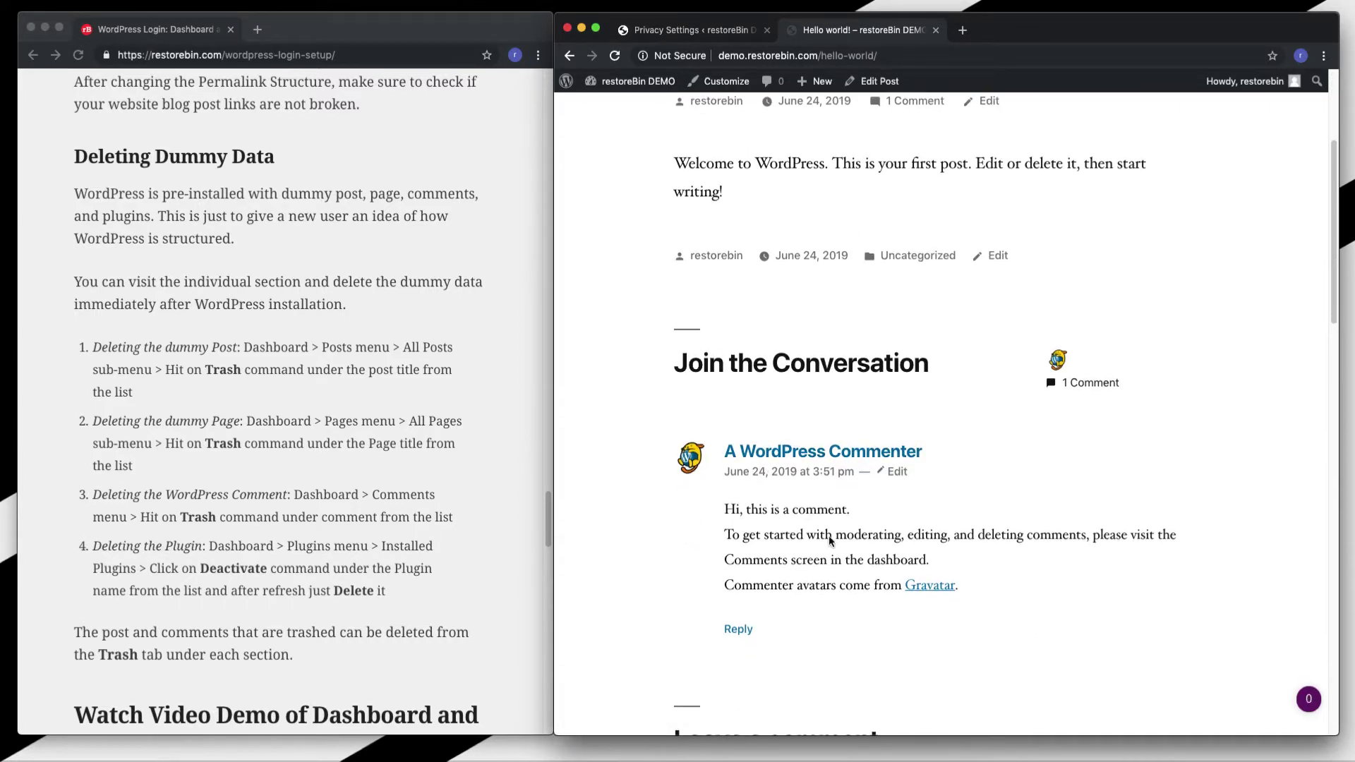
scroll(830, 541, "down", 5)
scroll(913, 463, "up", 15)
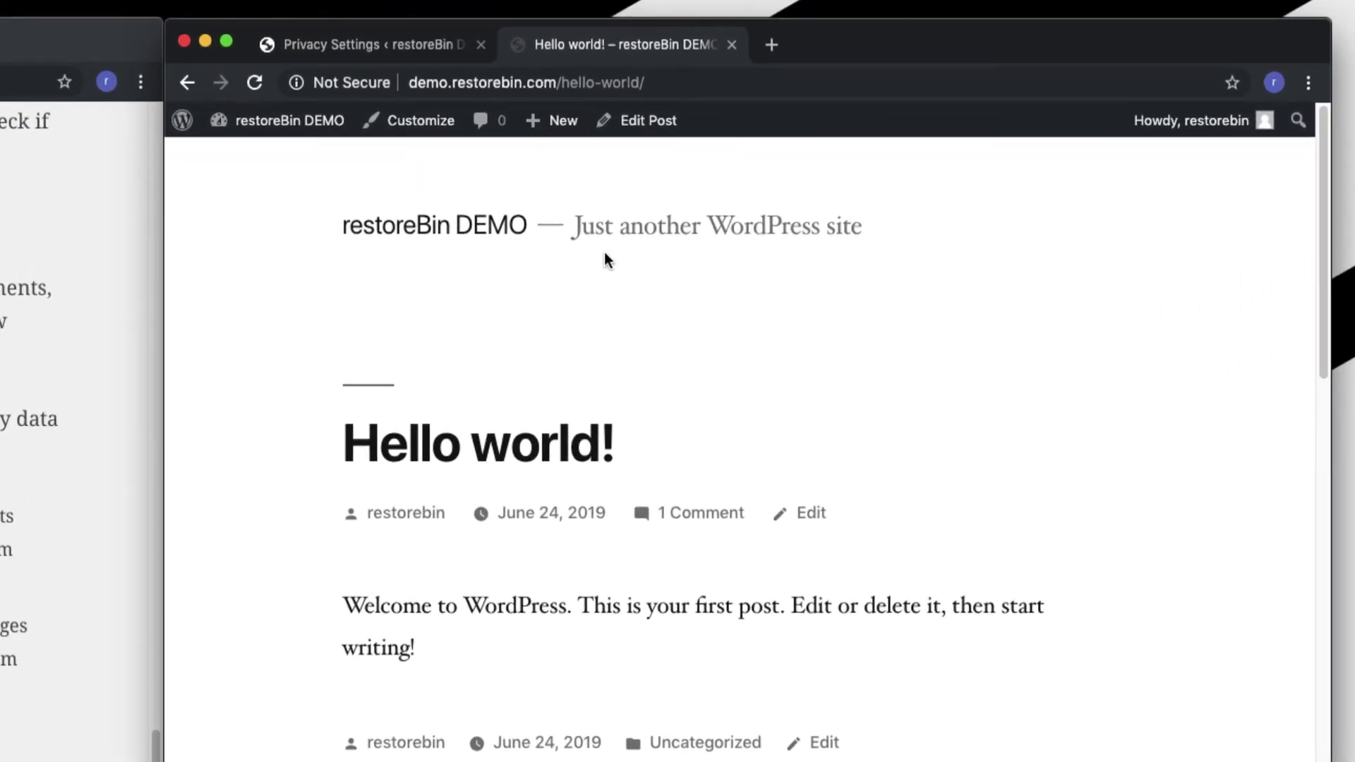
Move the dummy Hello world! post to the Trash from the list of all posts.
left_click(361, 44)
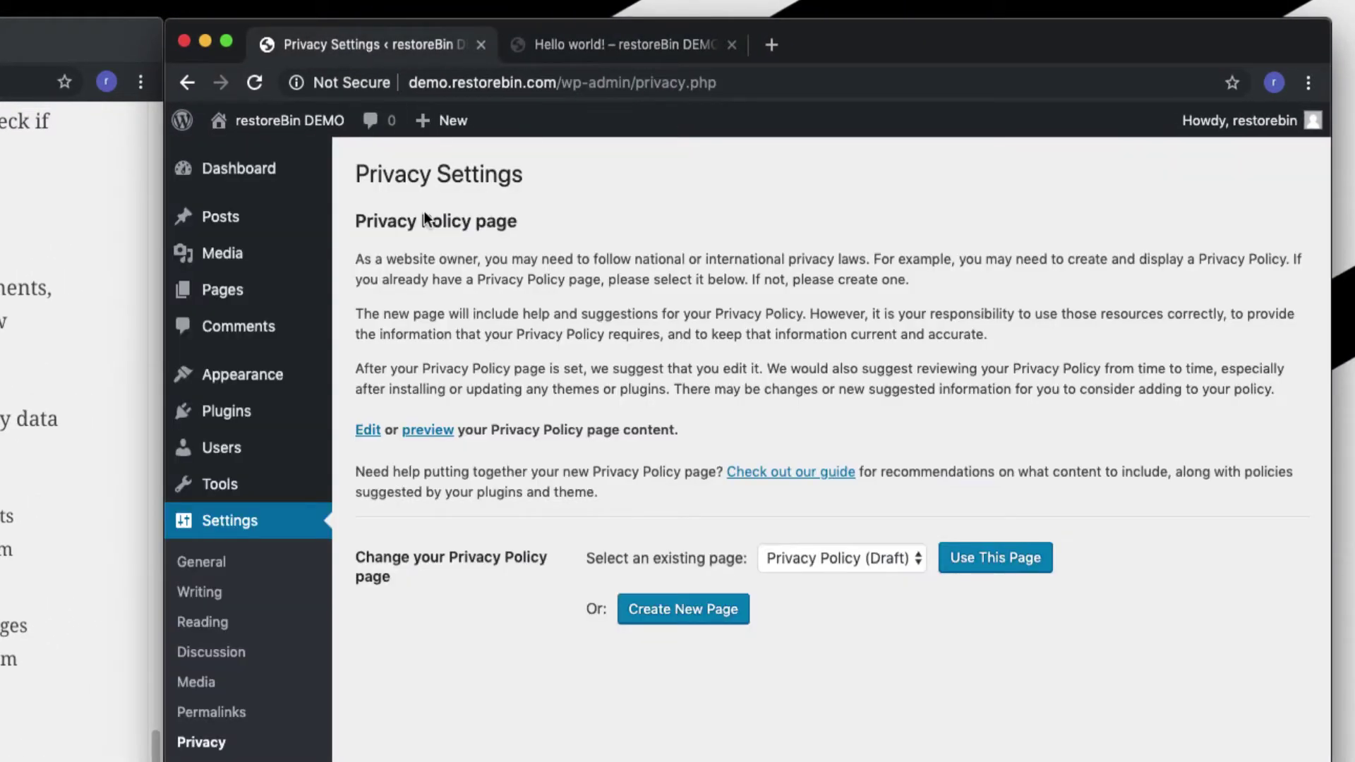
left_click(248, 233)
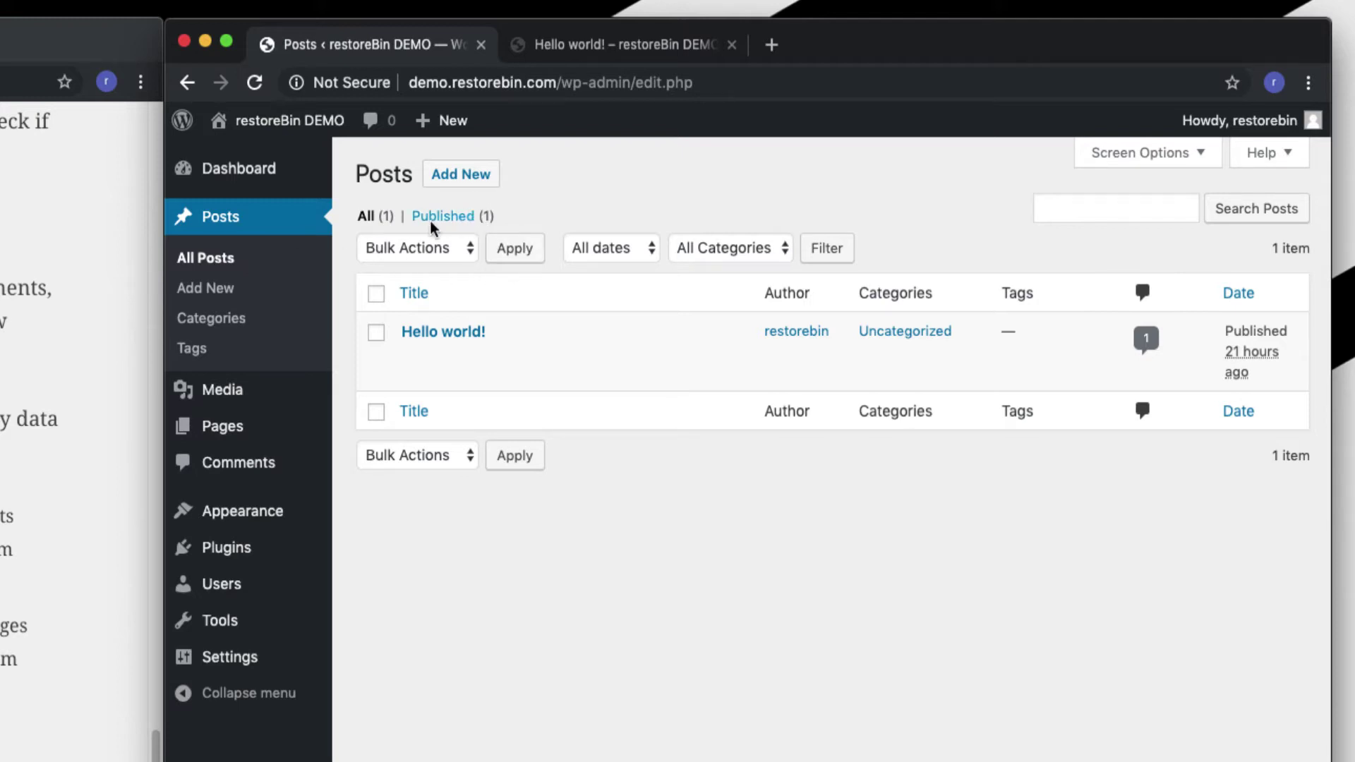
mouse_move(462, 337)
left_click(529, 358)
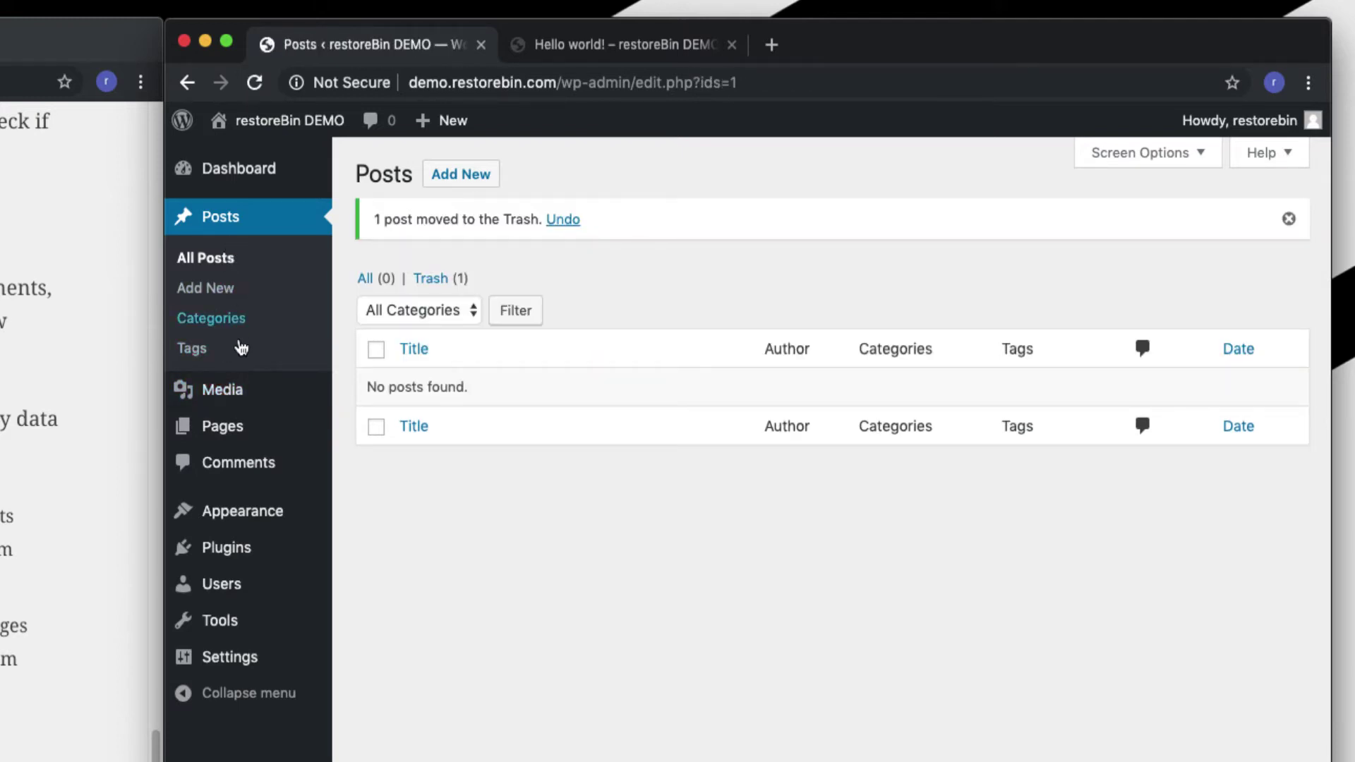
View the dummy Sample Page in a new browser tab, and move it to the Trash from the pages list.
left_click(244, 424)
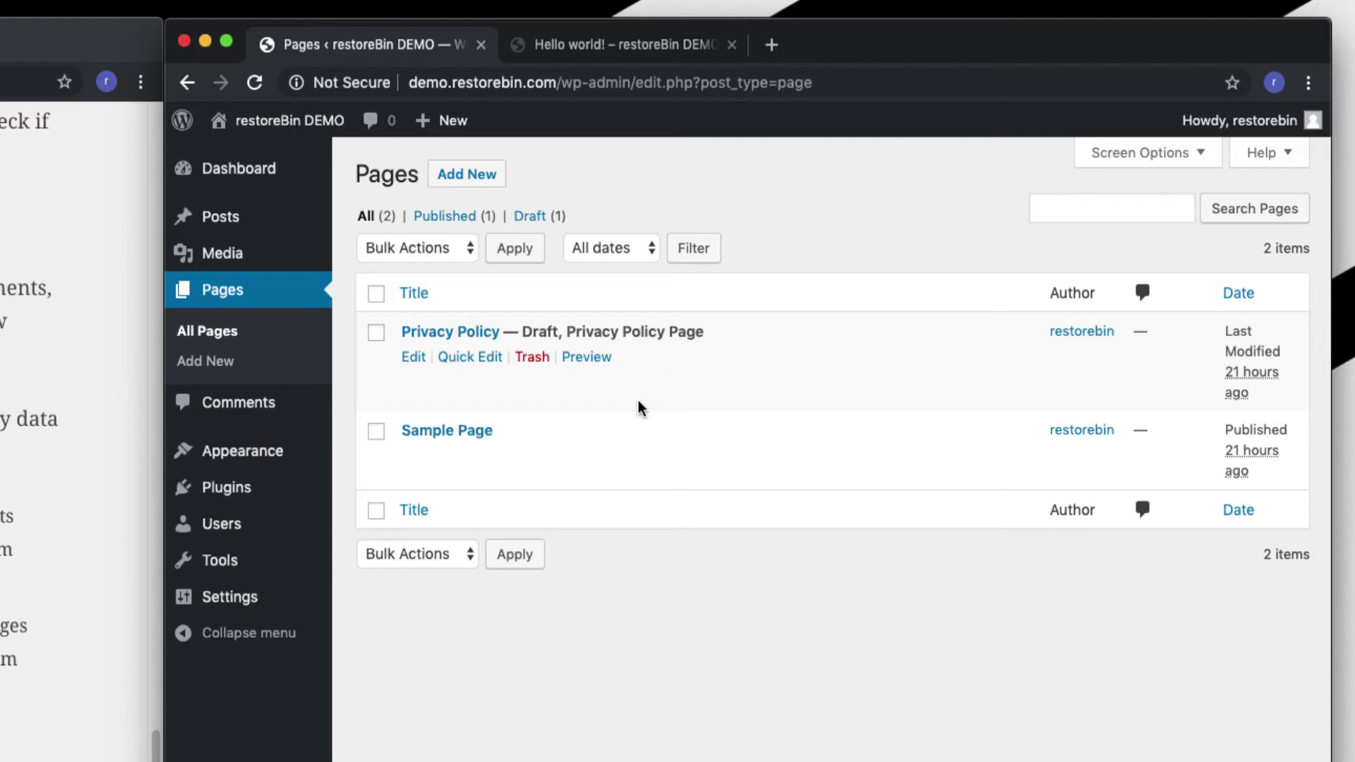
right_click(588, 458)
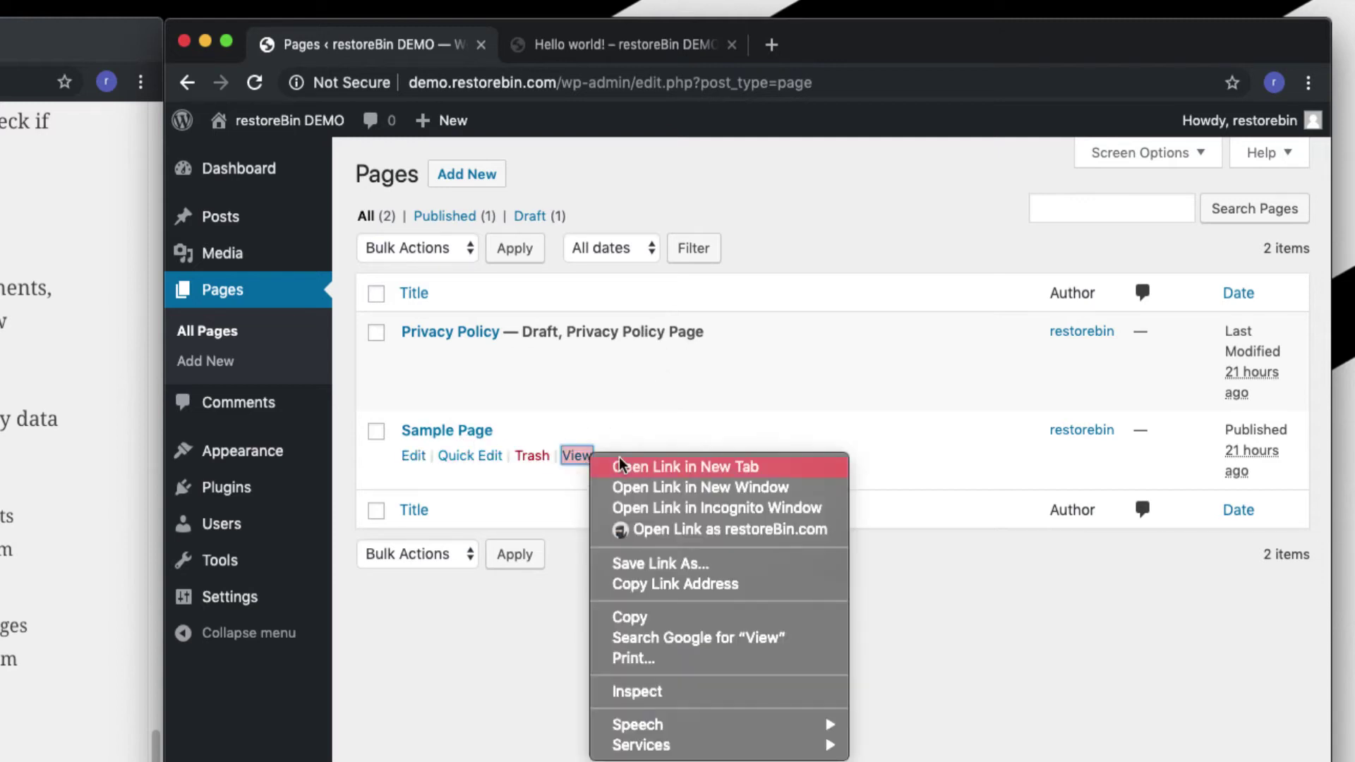
left_click(685, 466)
left_click(828, 46)
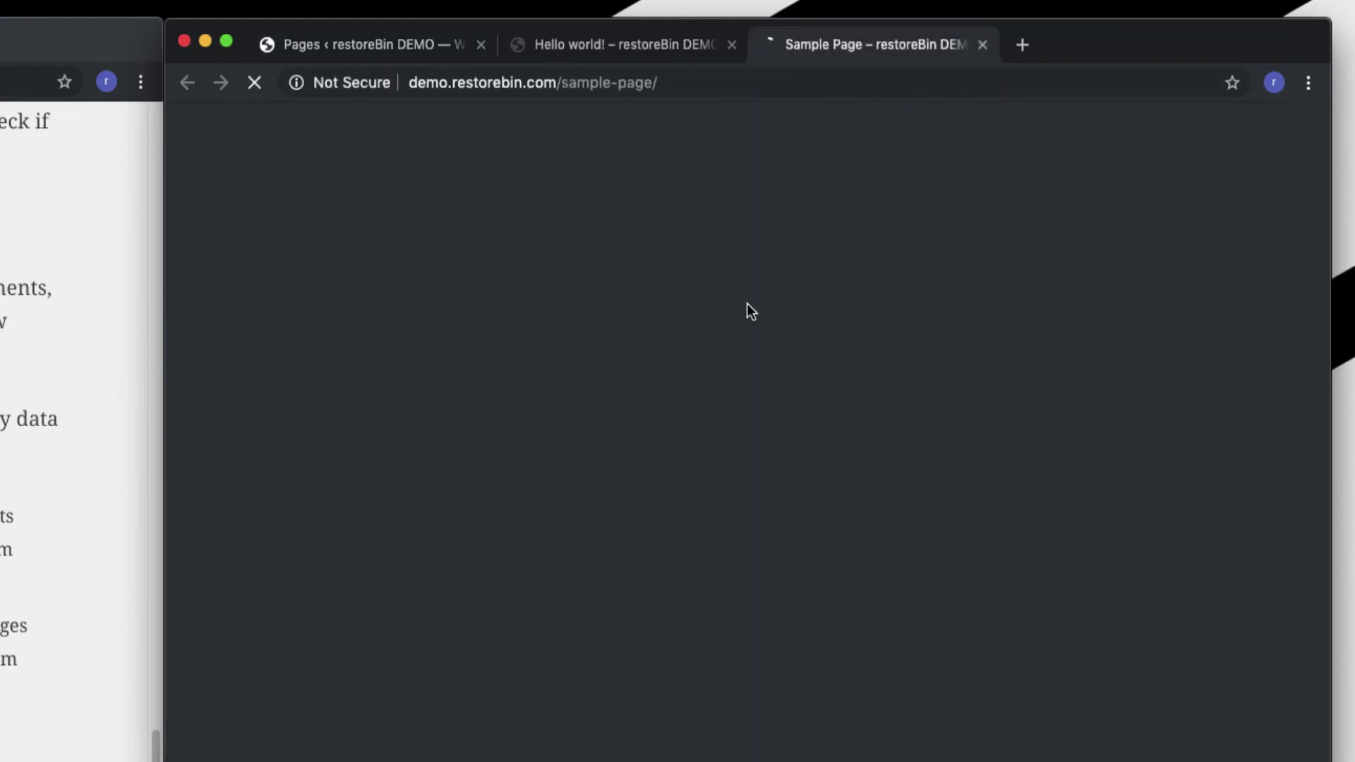
scroll(673, 564, "down", 10)
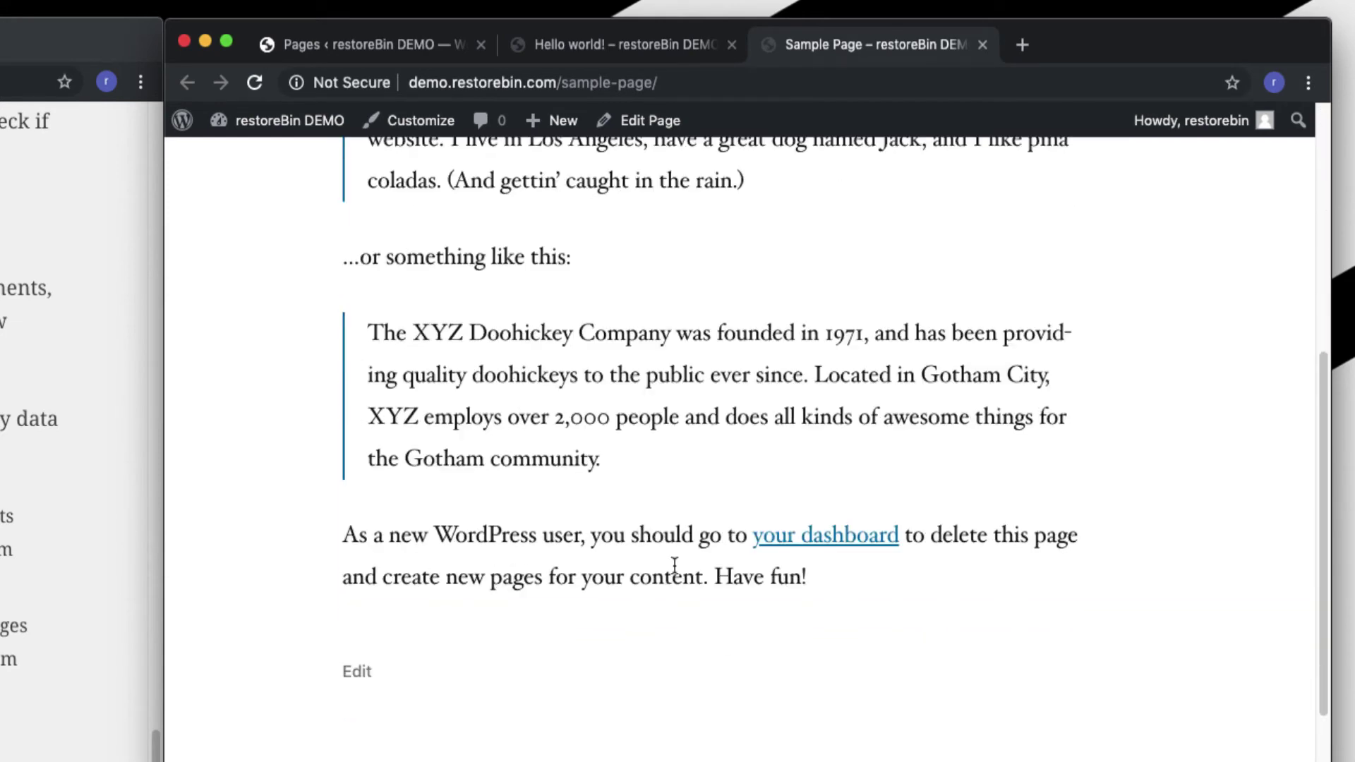
scroll(673, 565, "up", 10)
left_click(983, 45)
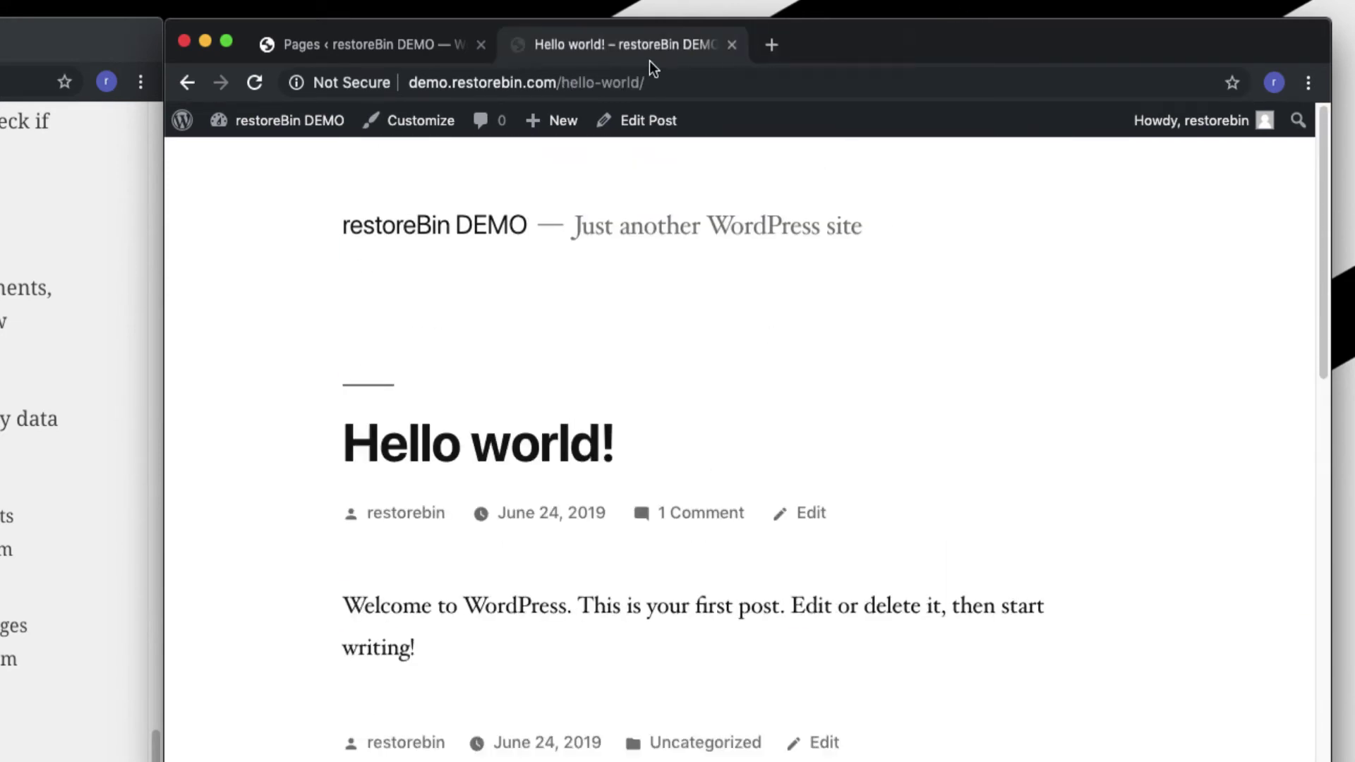
left_click(359, 47)
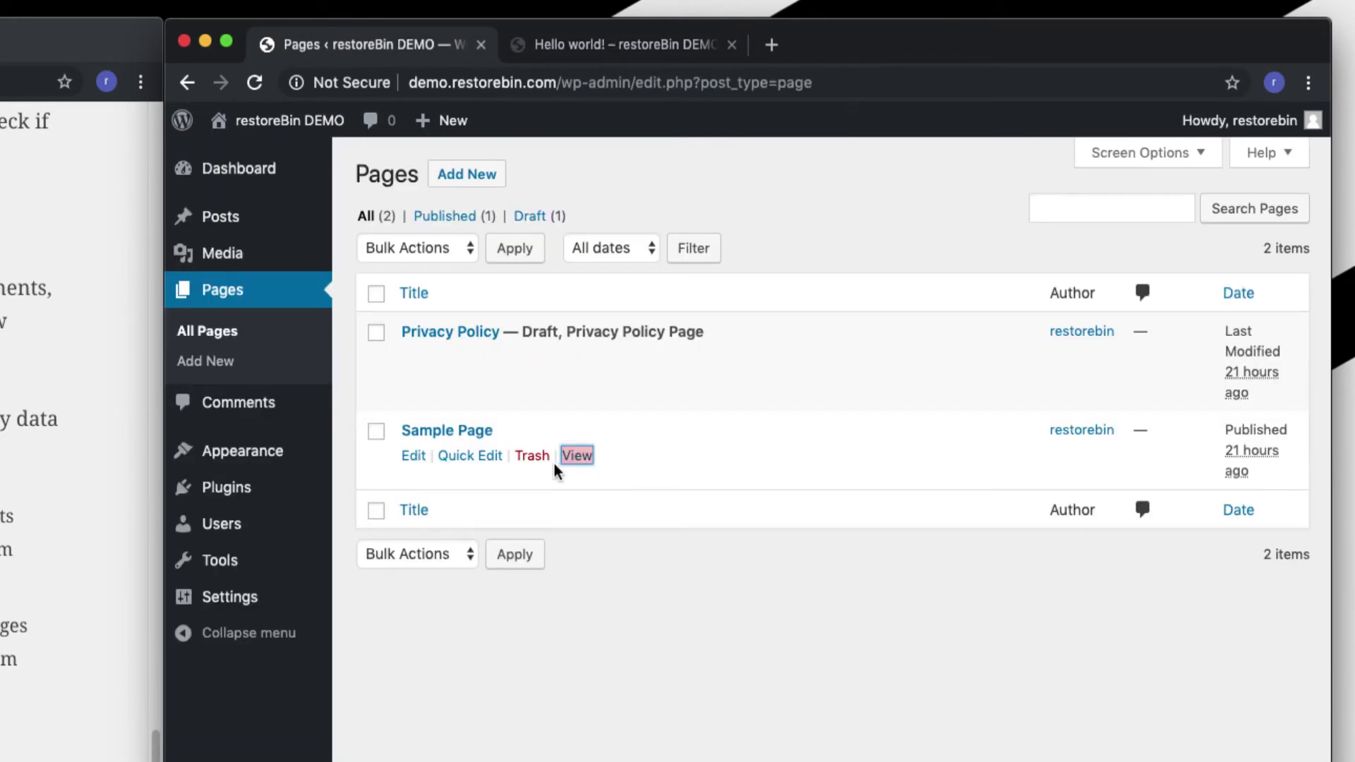
left_click(533, 456)
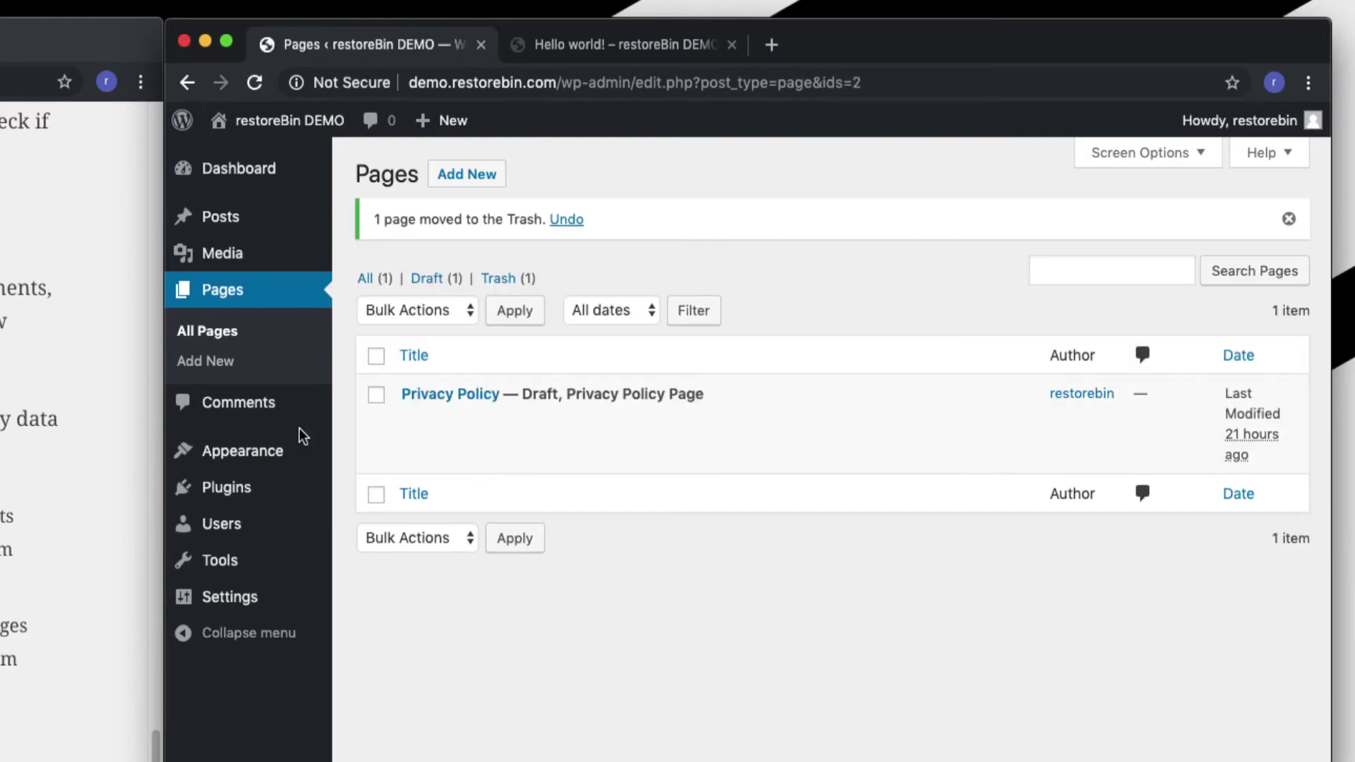
Check the Comments list for the dummy comment and compare it with the Hello world! post on the site.
left_click(247, 418)
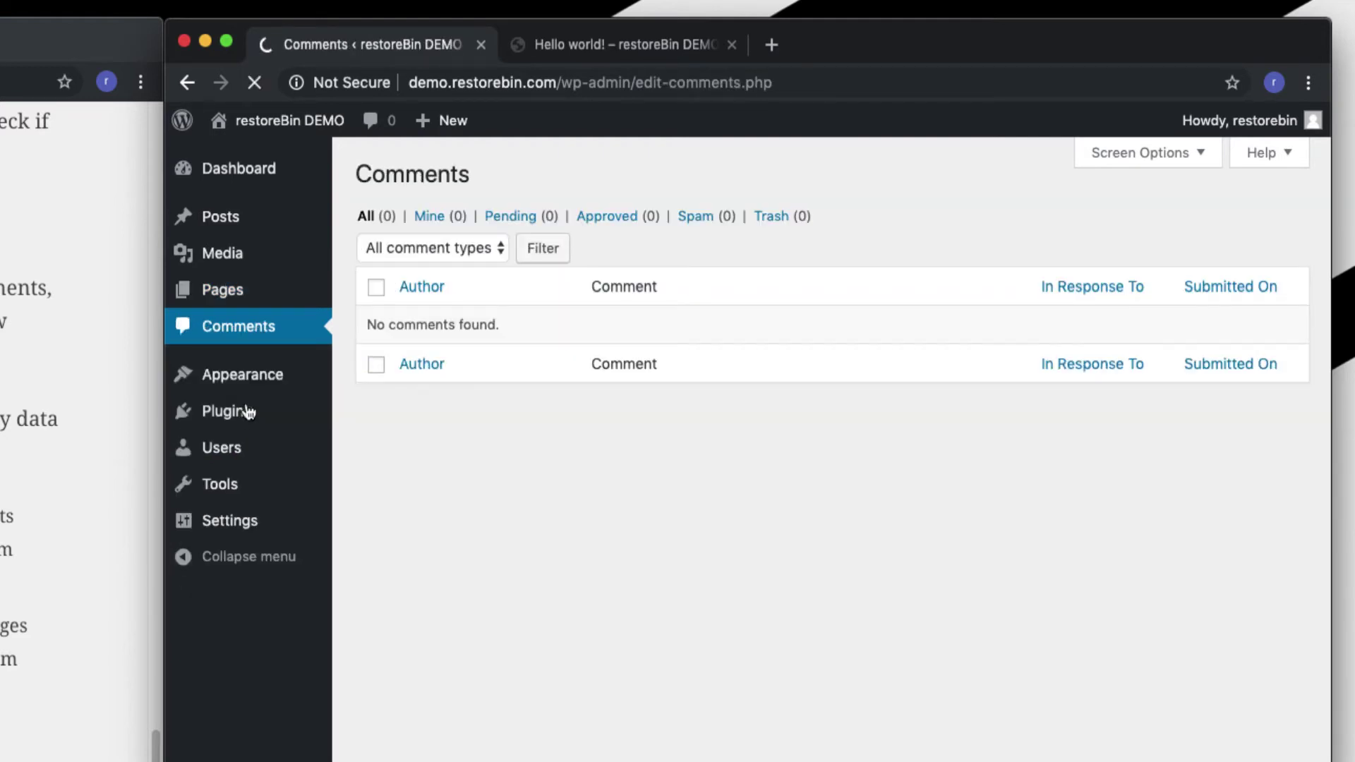
left_click(629, 47)
scroll(447, 473, "down", 4)
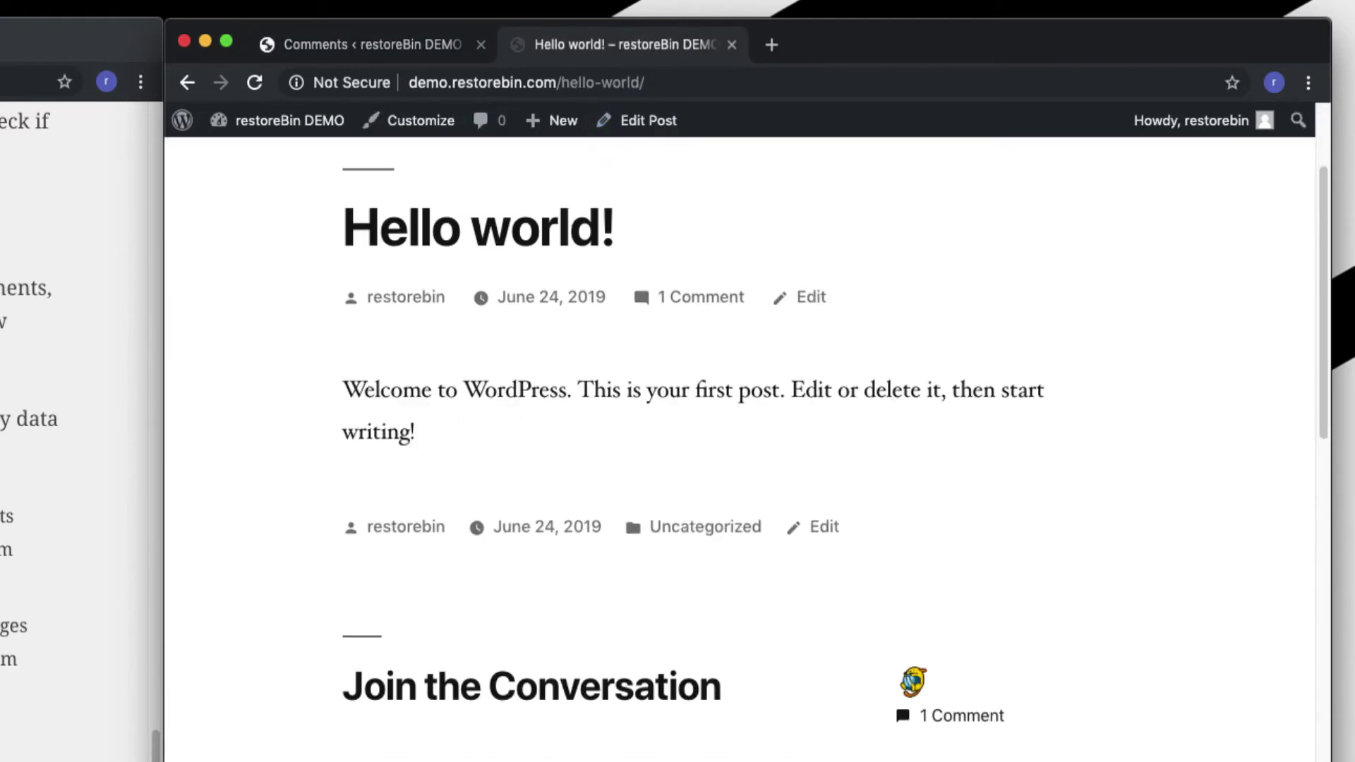
scroll(437, 353, "up", 4)
left_click(359, 57)
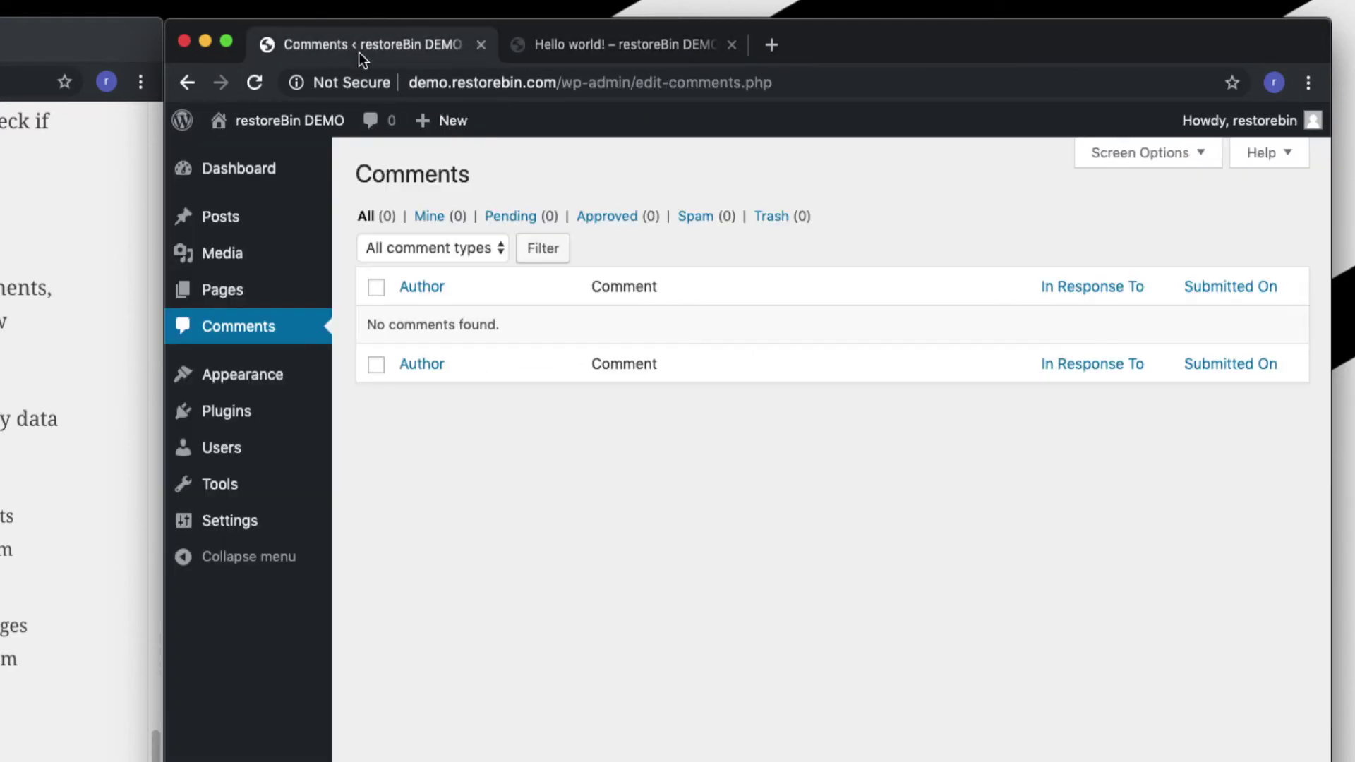
Delete the Hello Dolly plugin and its data from the installed plugins.
left_click(268, 419)
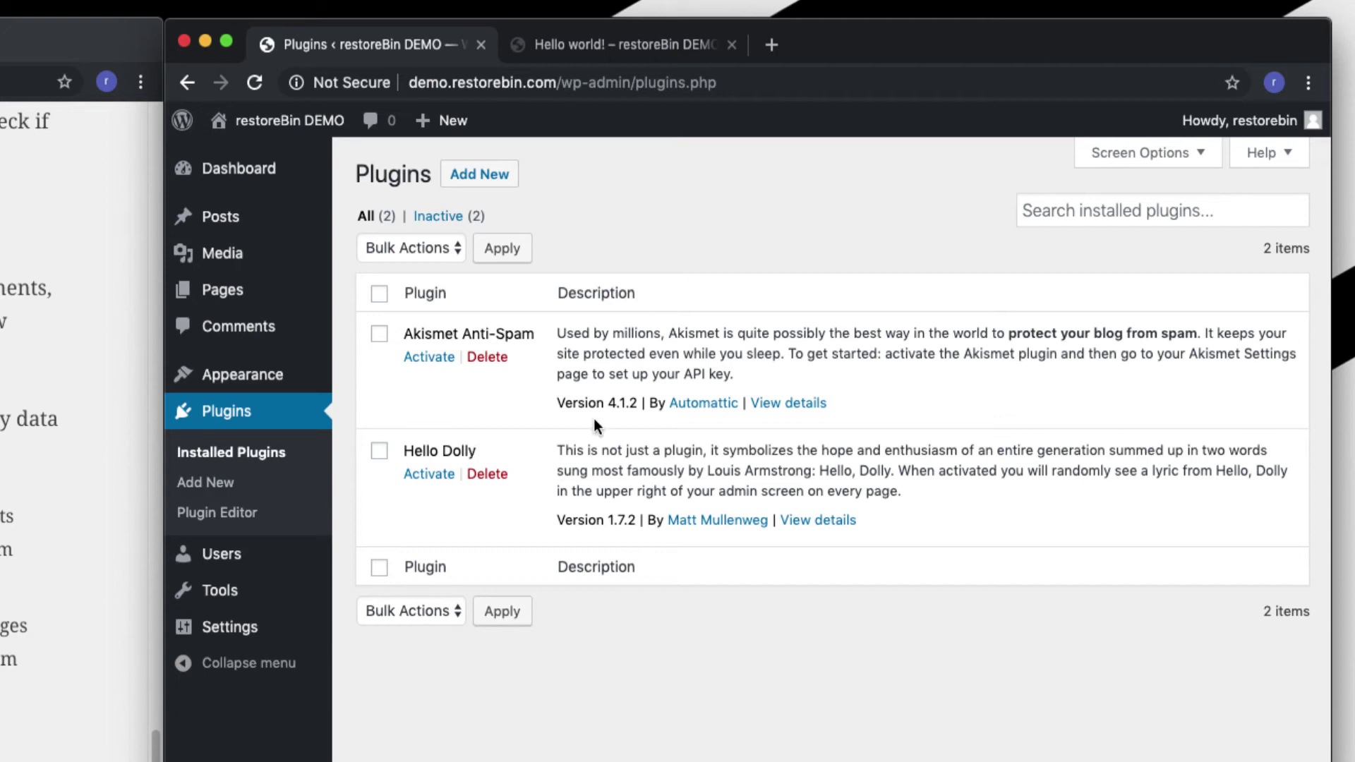
left_click(487, 474)
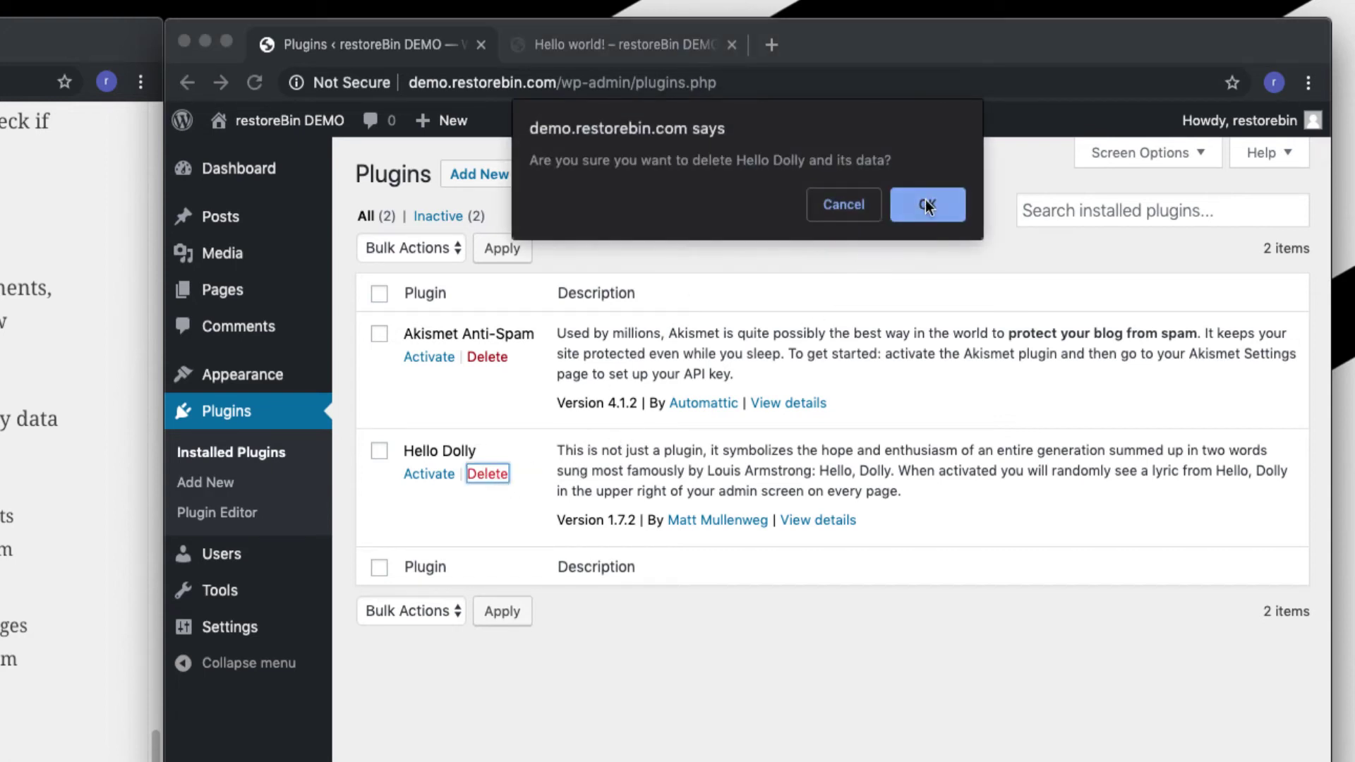
left_click(925, 205)
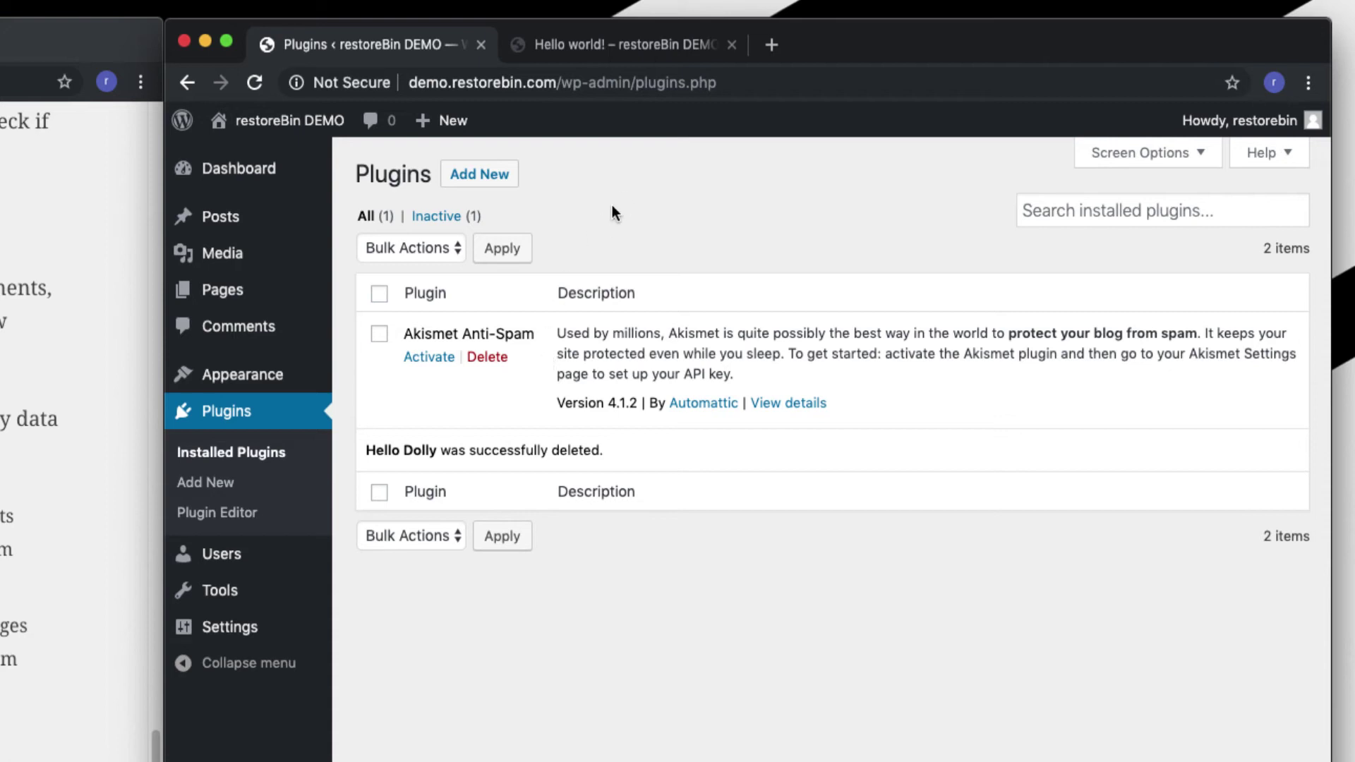
Examine the site's home page from header to Meta section for remaining dummy content, and return to the plugins list.
left_click(586, 46)
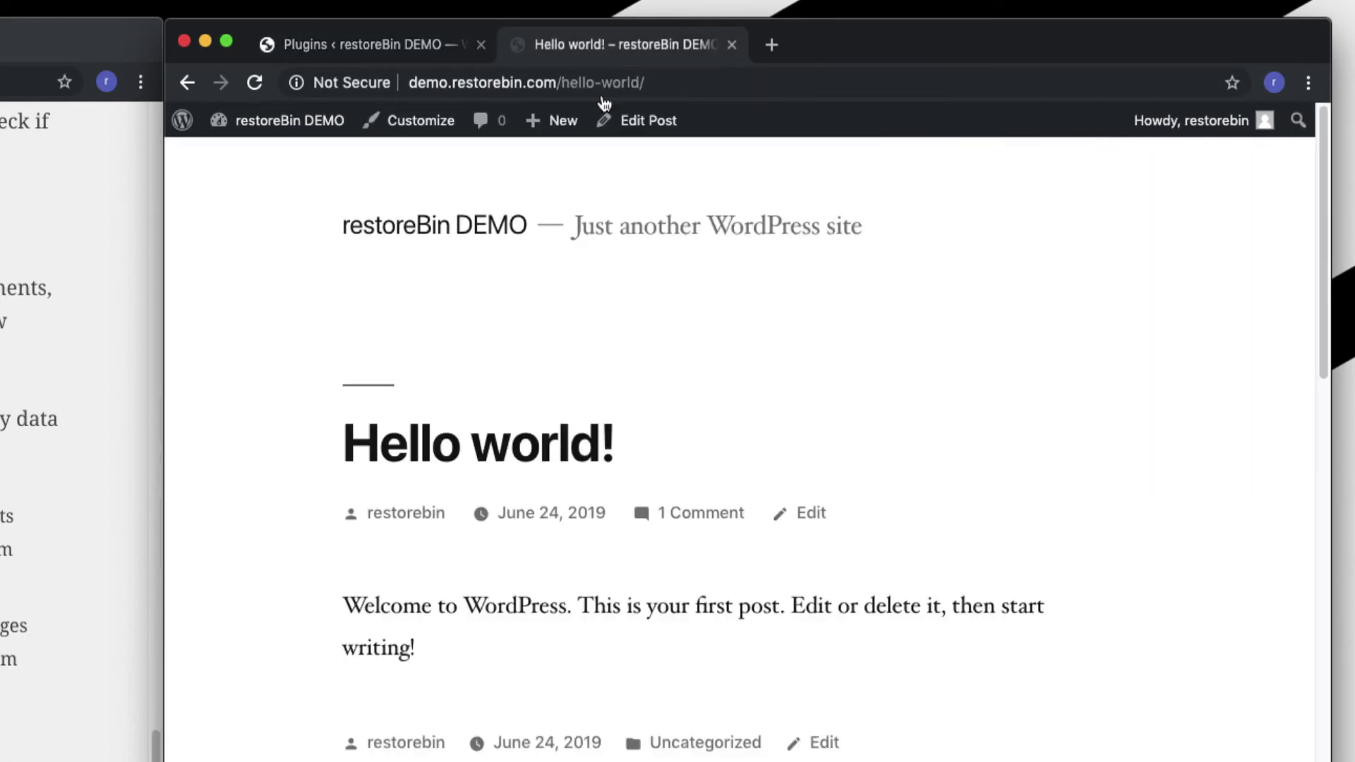
left_click(438, 226)
scroll(273, 484, "down", 10)
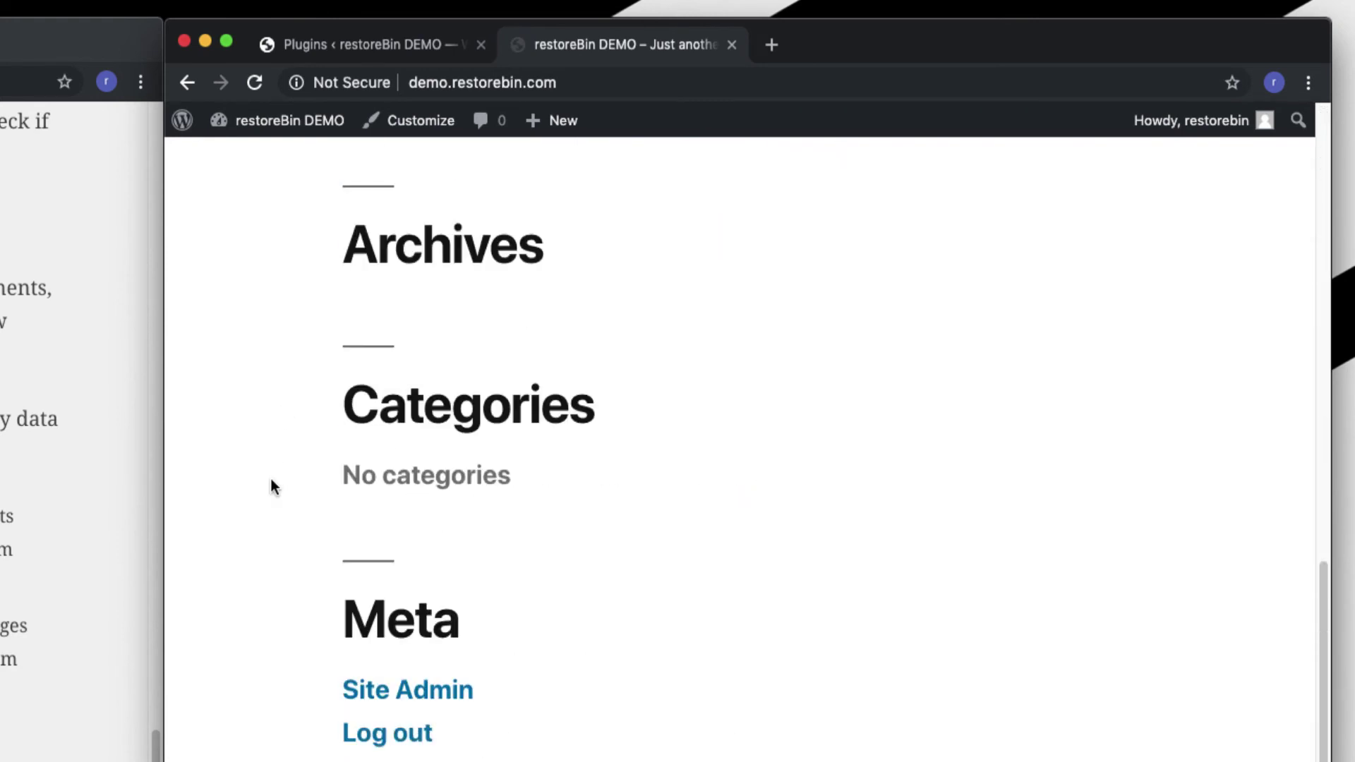
scroll(272, 487, "up", 10)
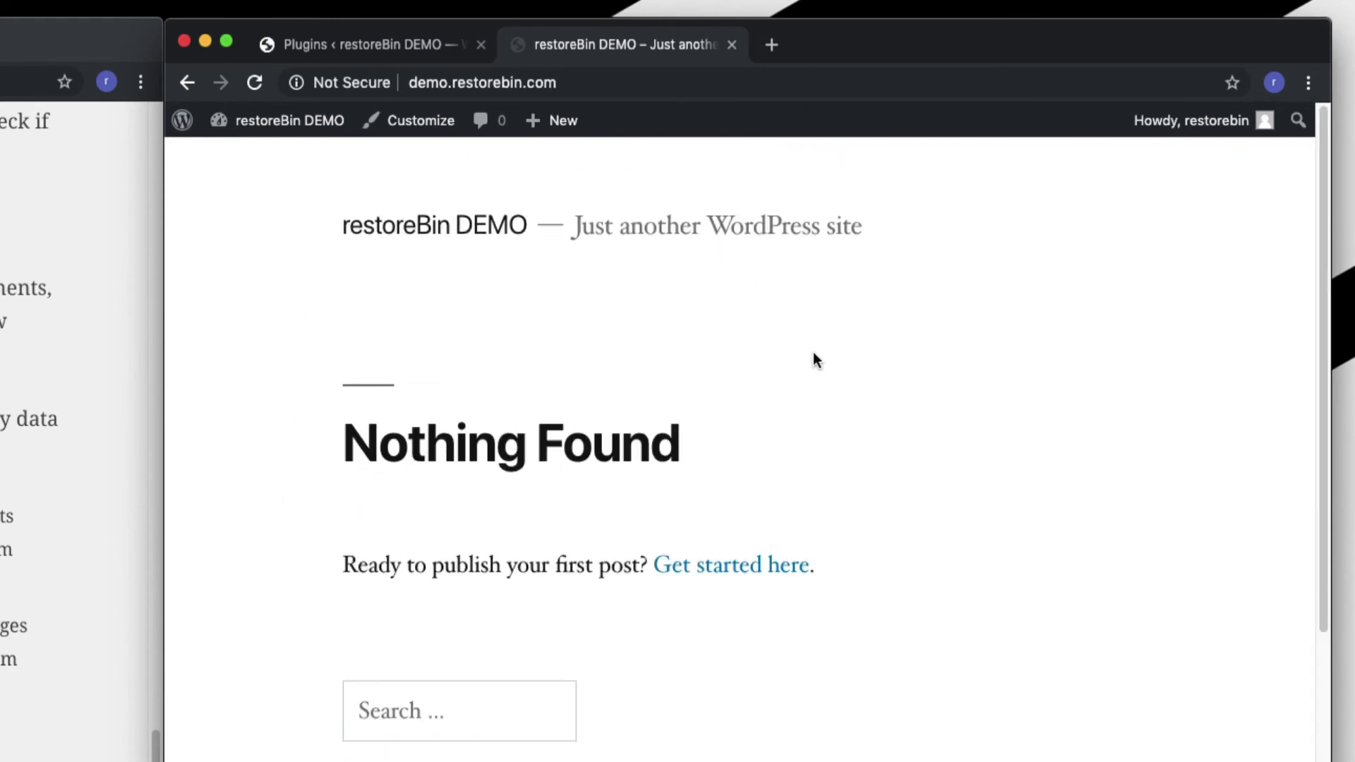
scroll(822, 375, "down", 1)
scroll(449, 482, "down", 3)
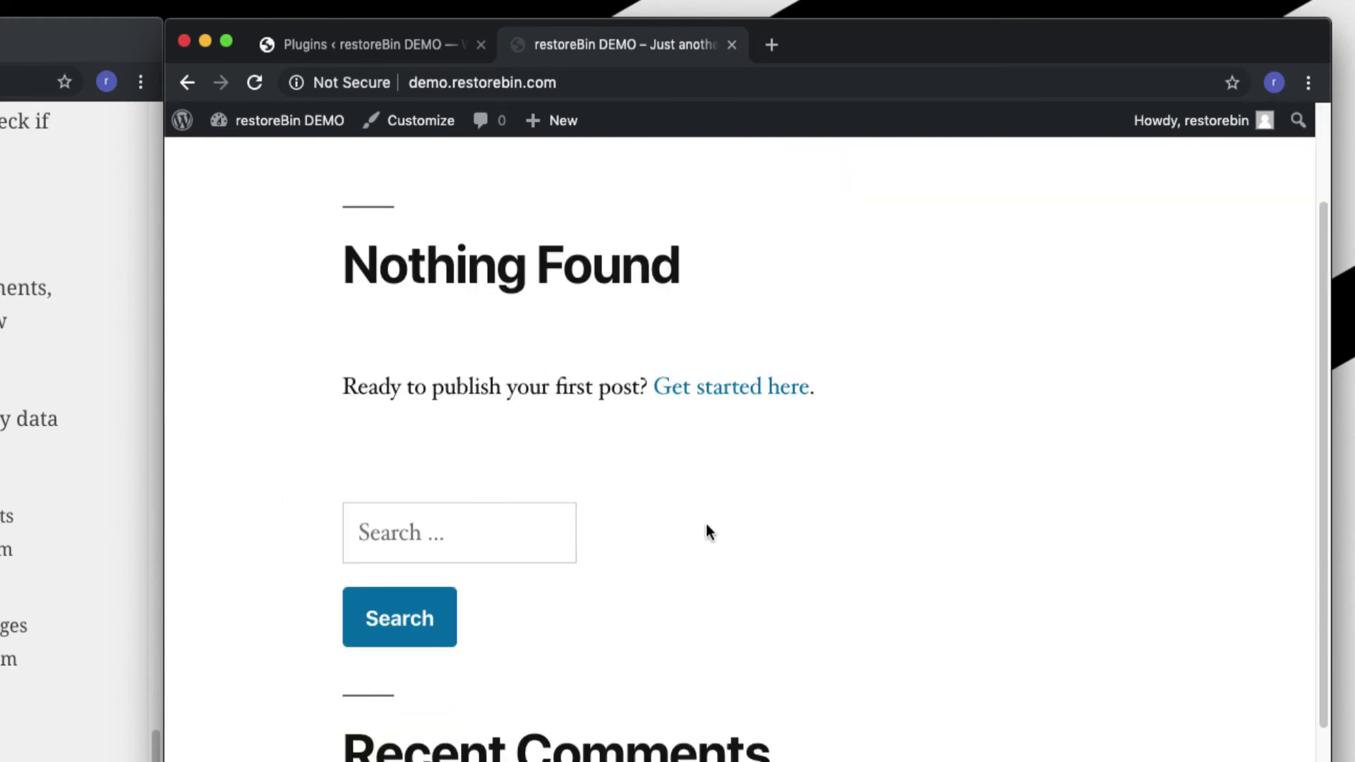
scroll(709, 533, "down", 8)
scroll(710, 532, "down", 4)
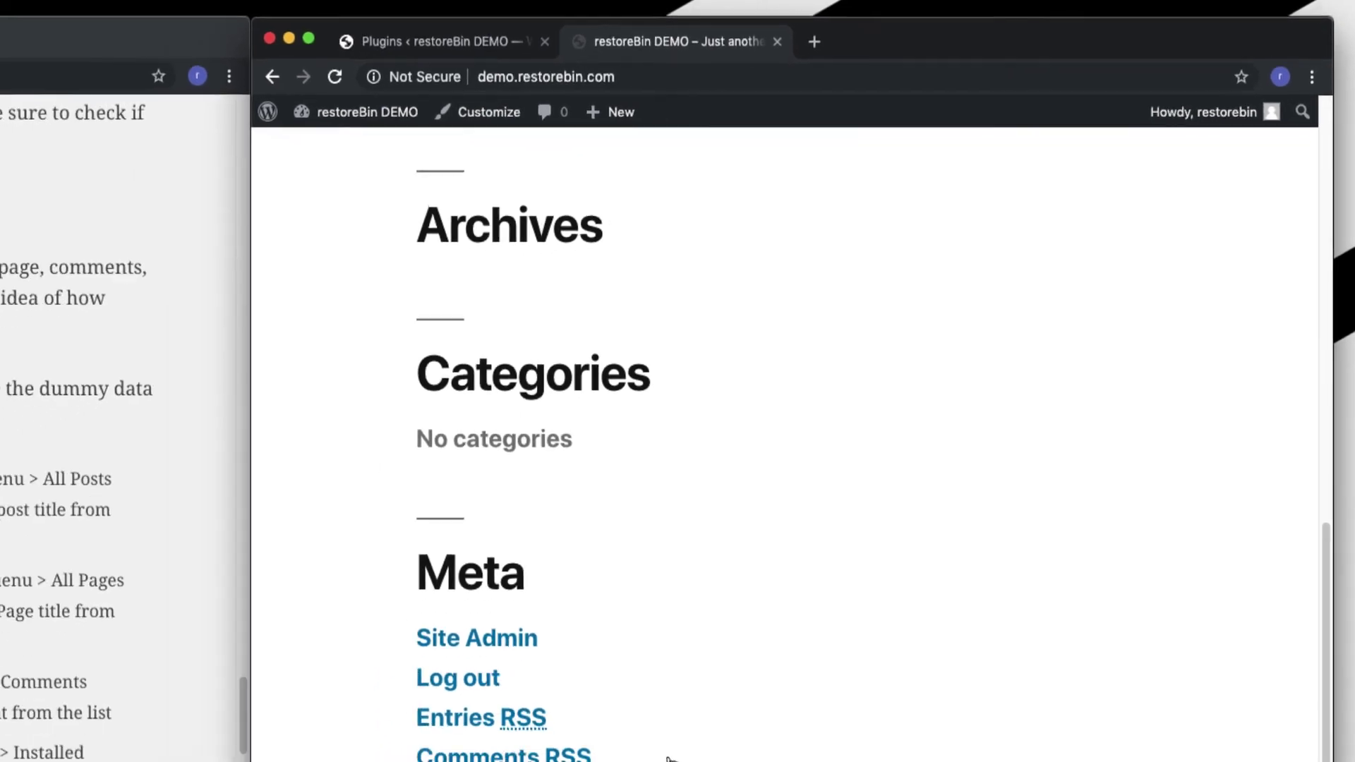
scroll(690, 307, "up", 15)
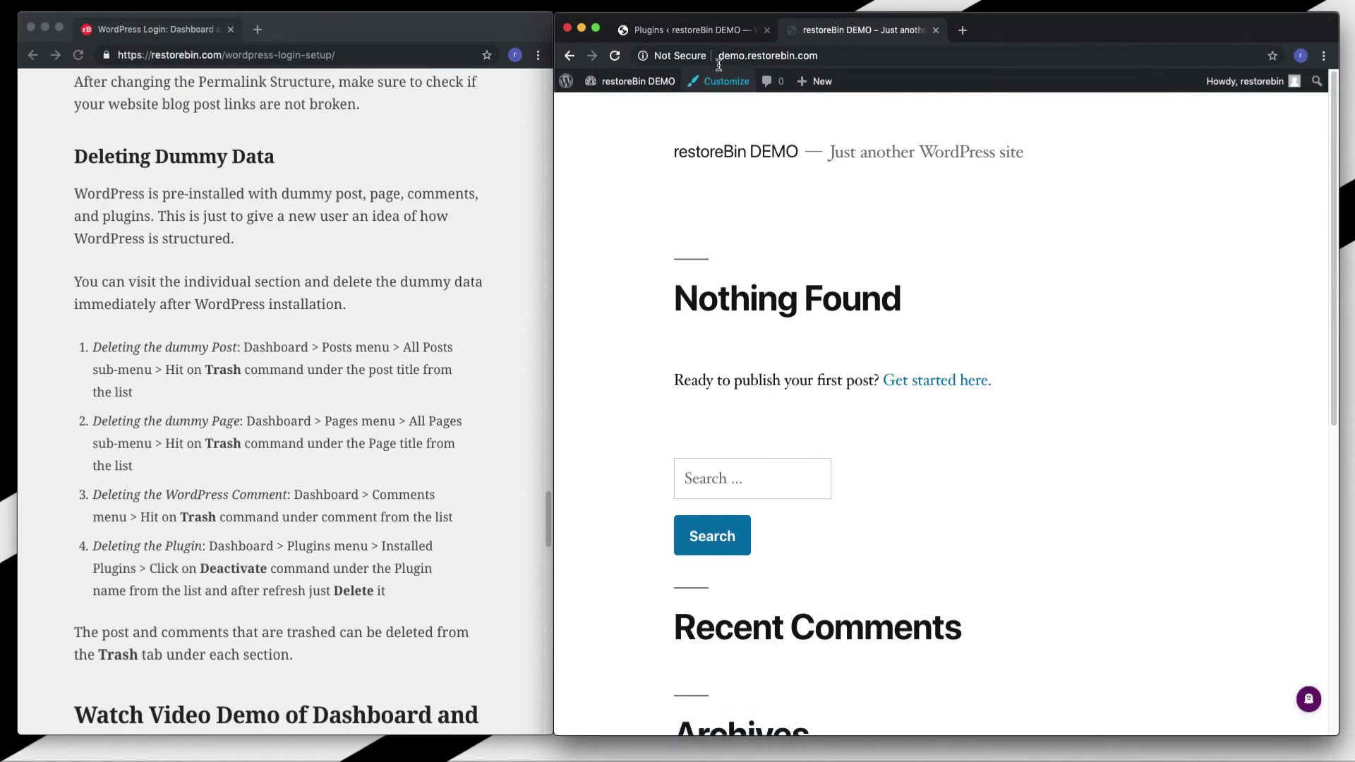
left_click(711, 31)
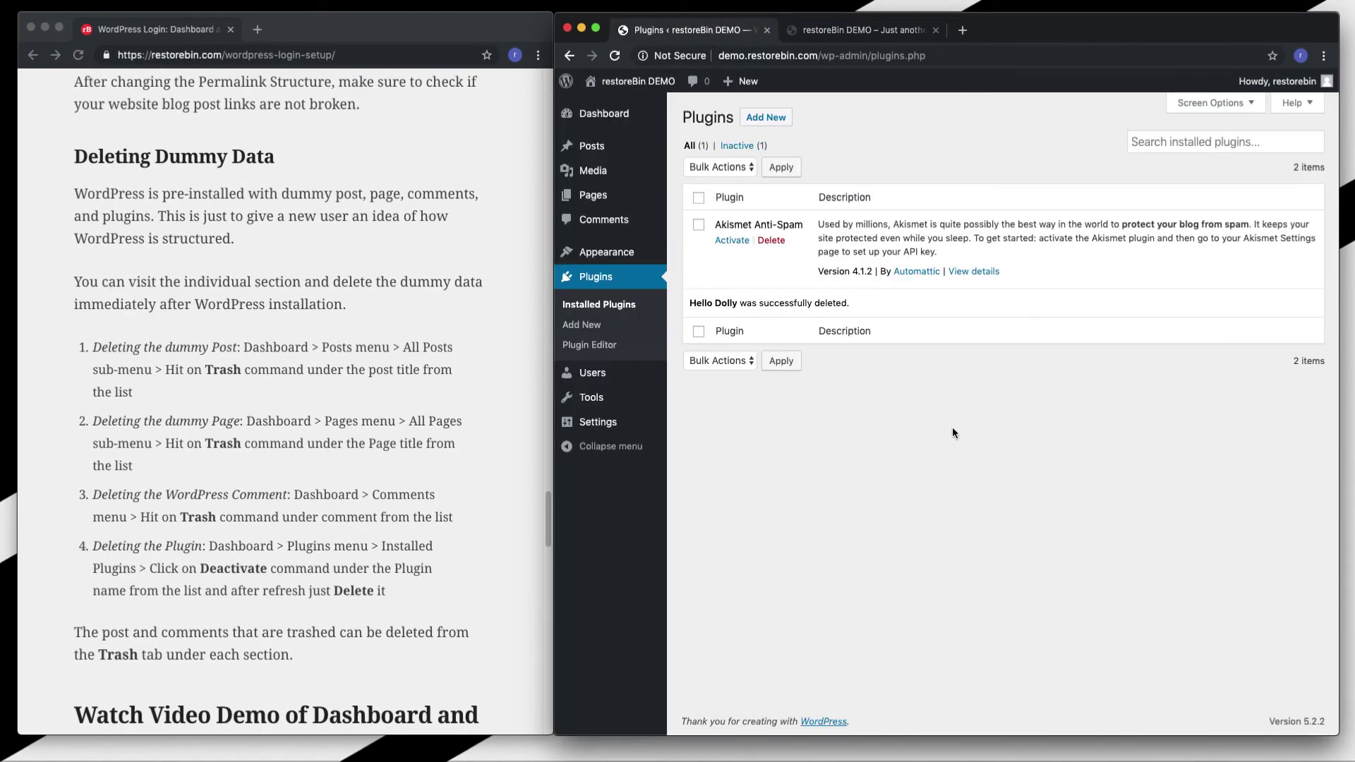